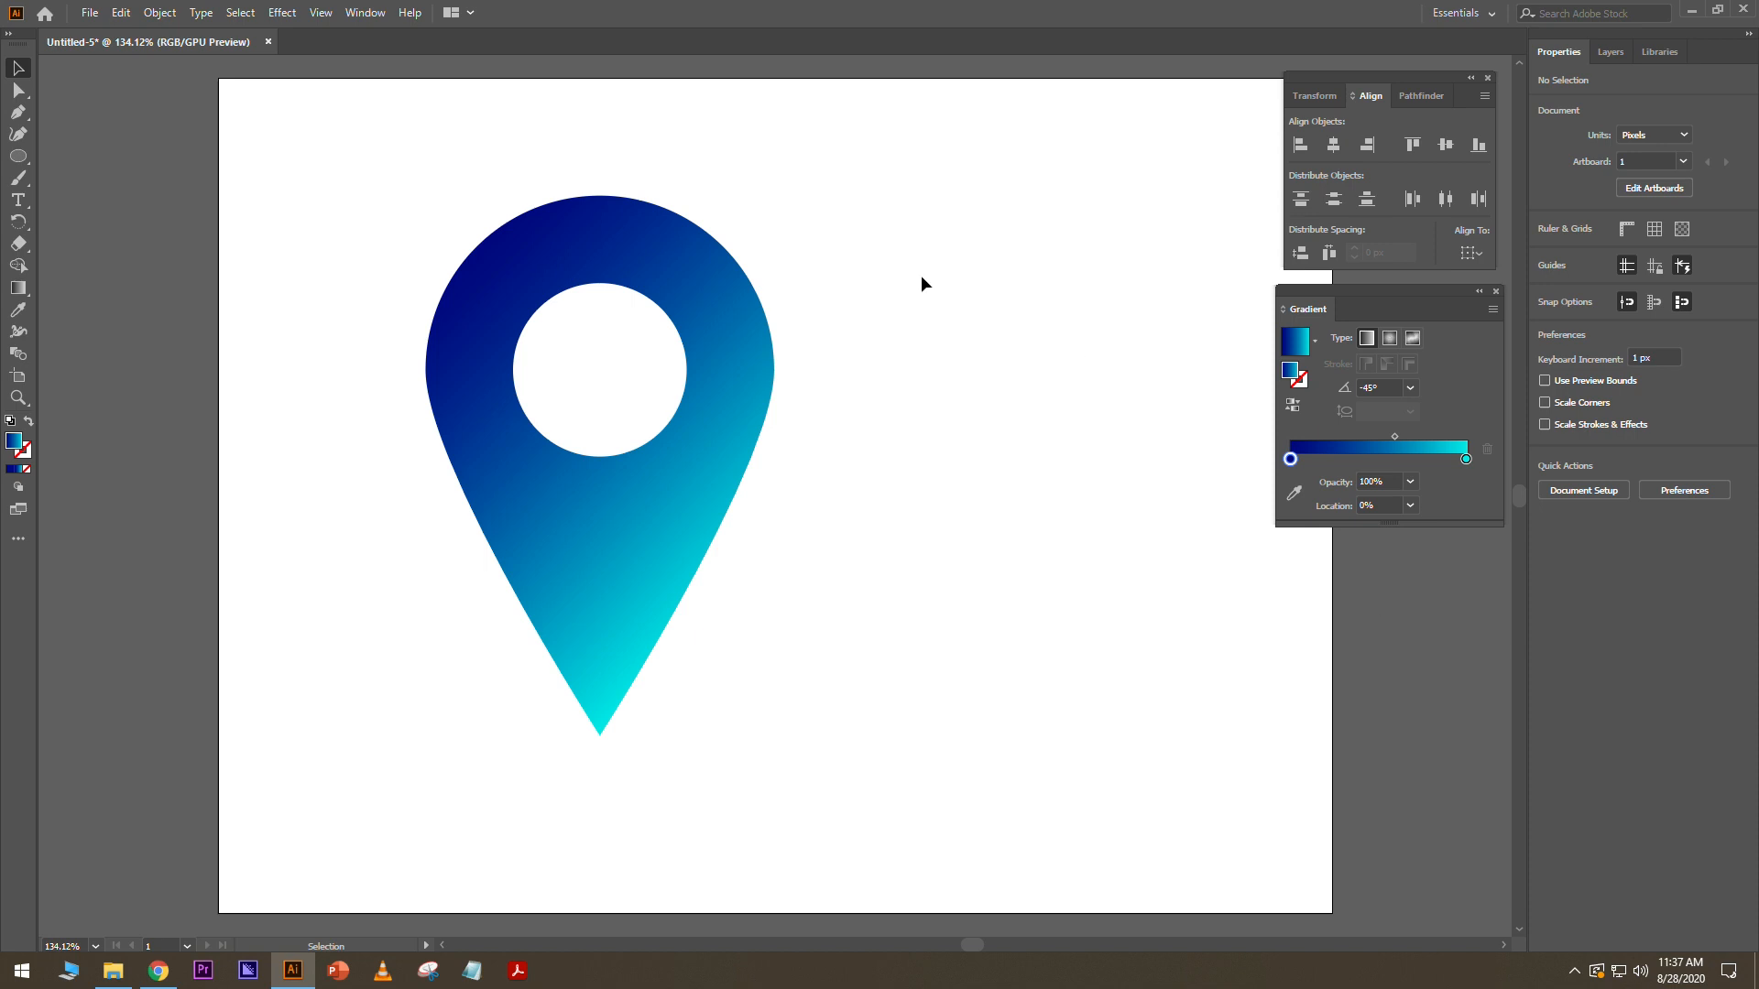
Create a new document from the 640 x 480 px web preset.
left_click(88, 13)
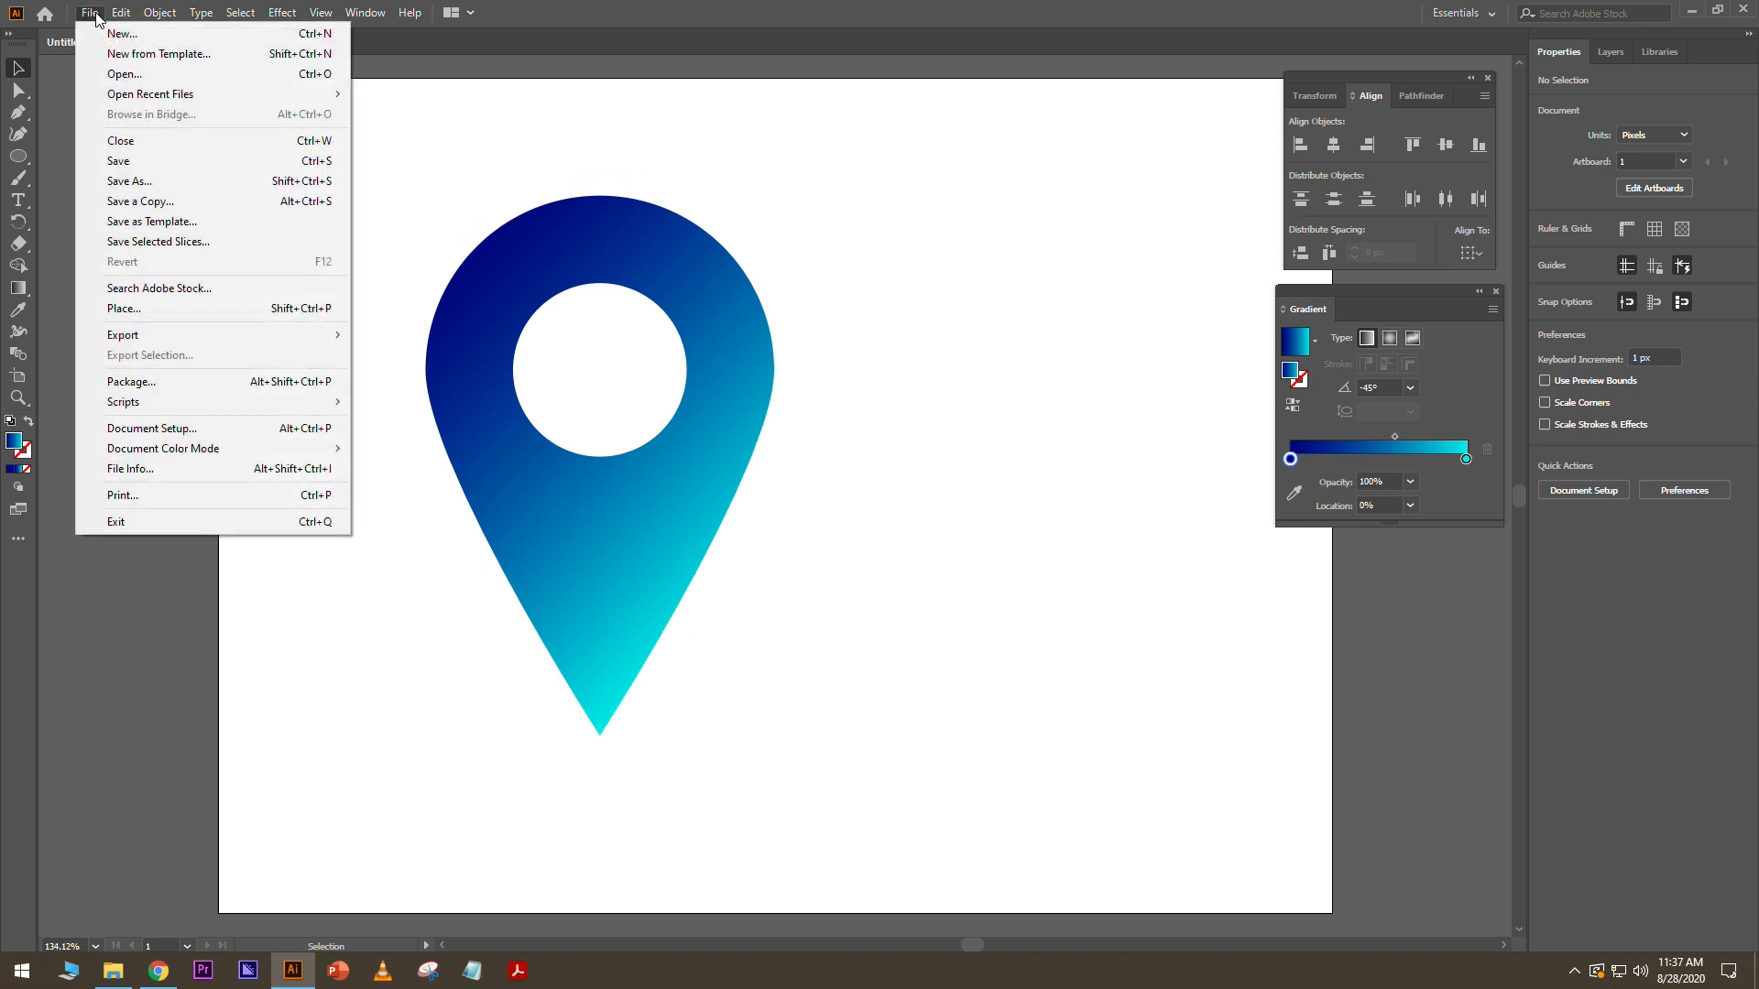
left_click(117, 34)
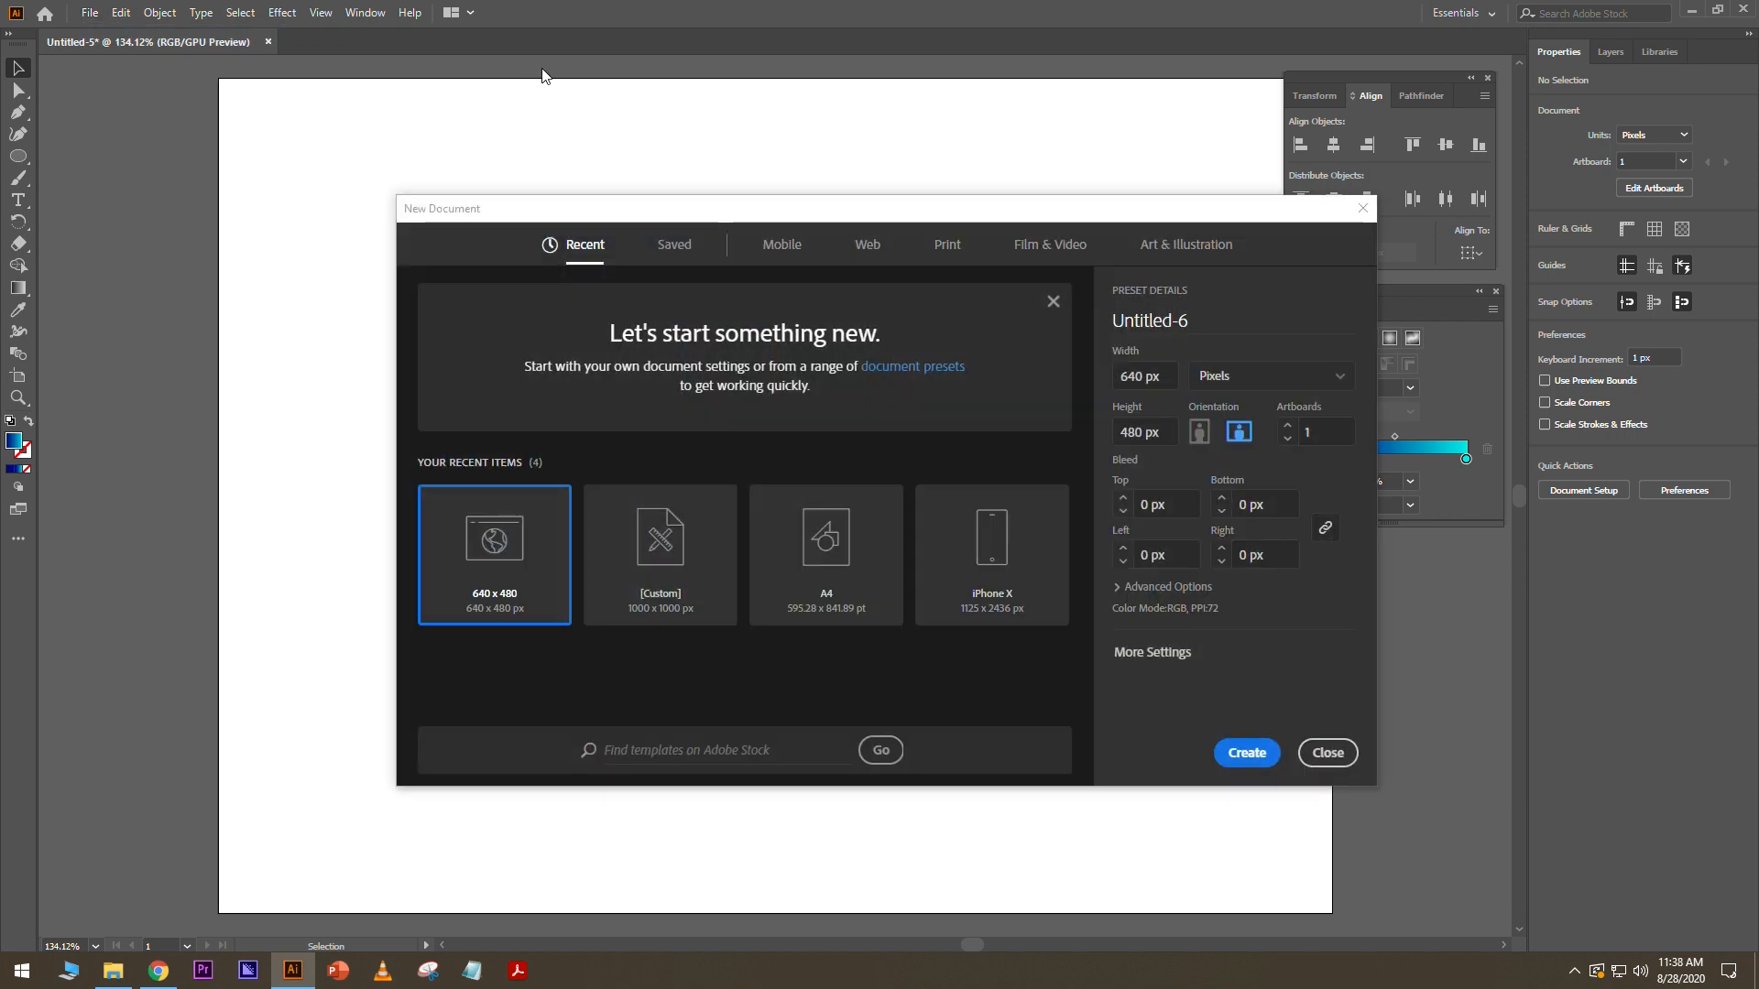
left_click(866, 244)
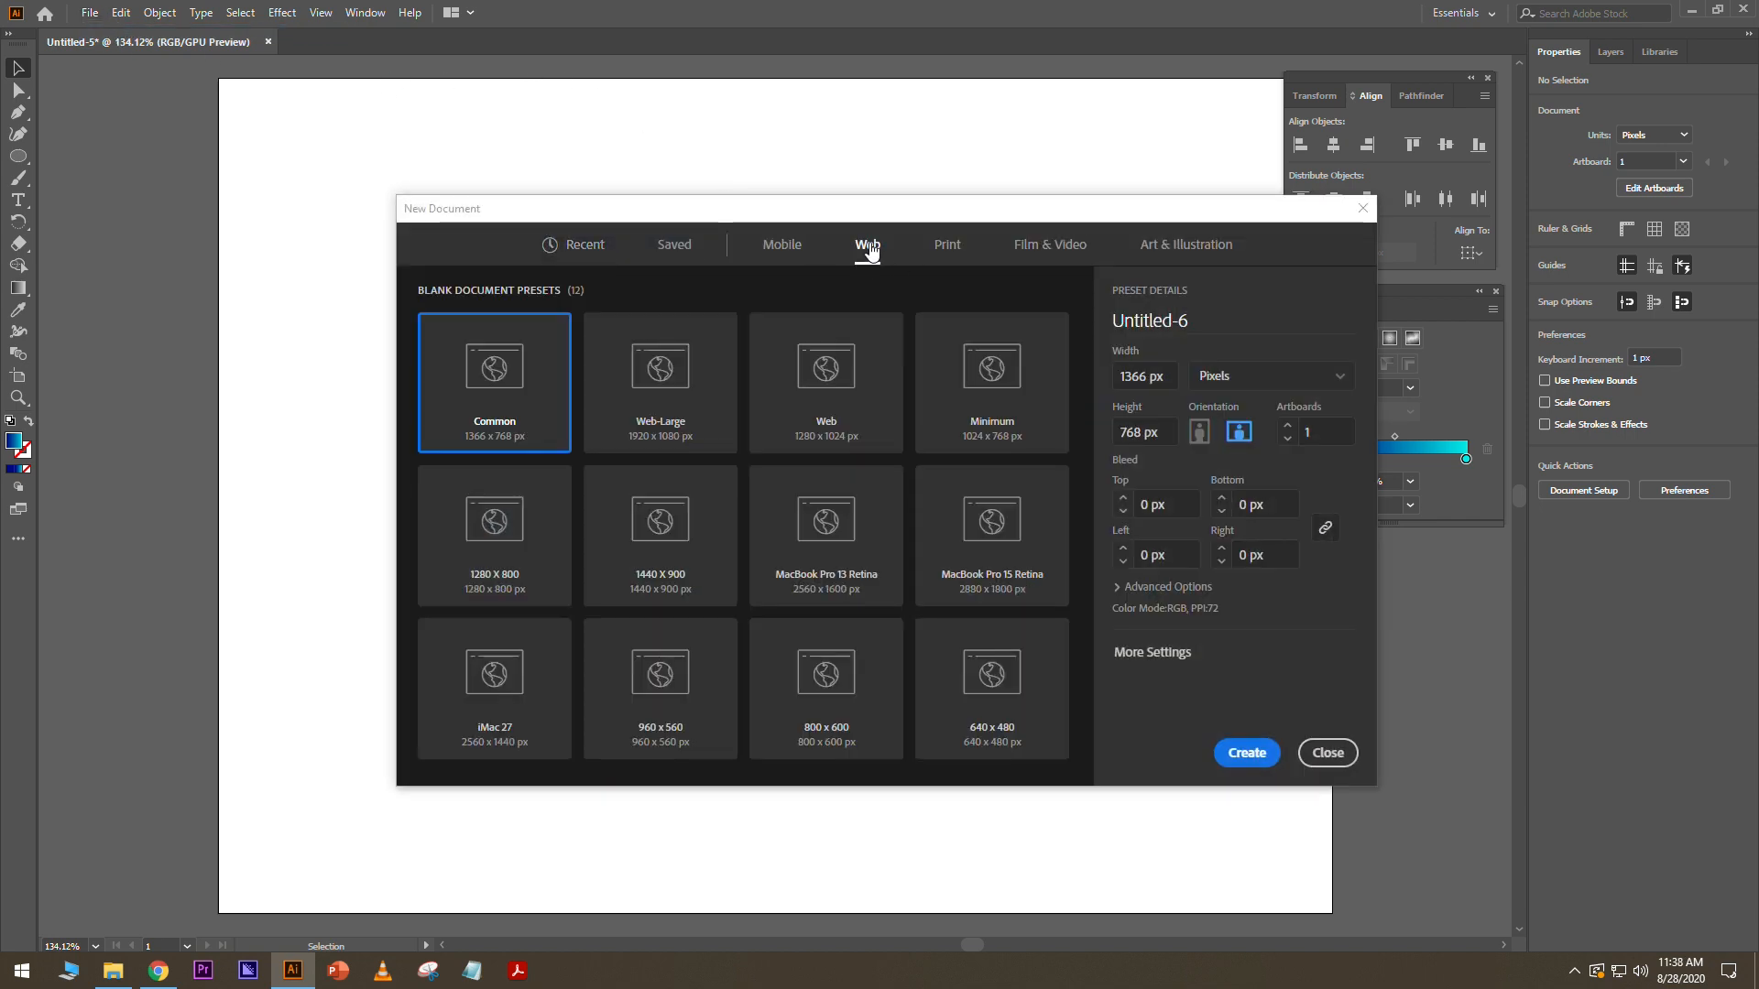
left_click(996, 683)
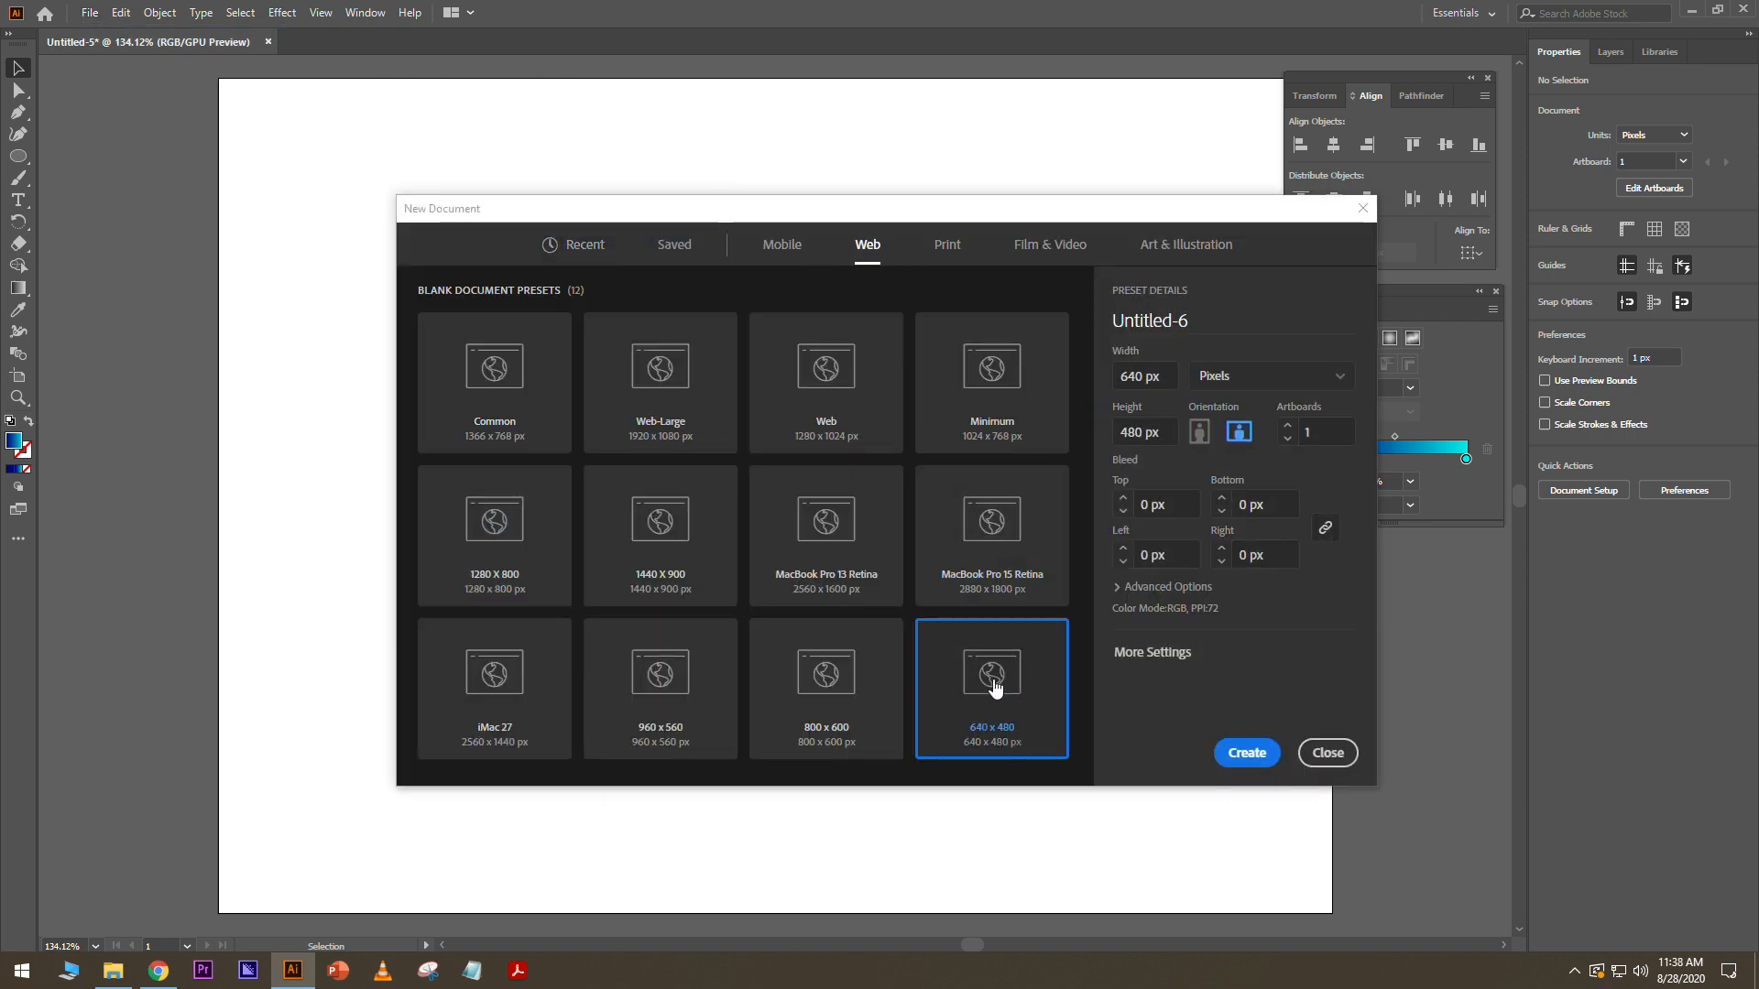
left_click(1237, 756)
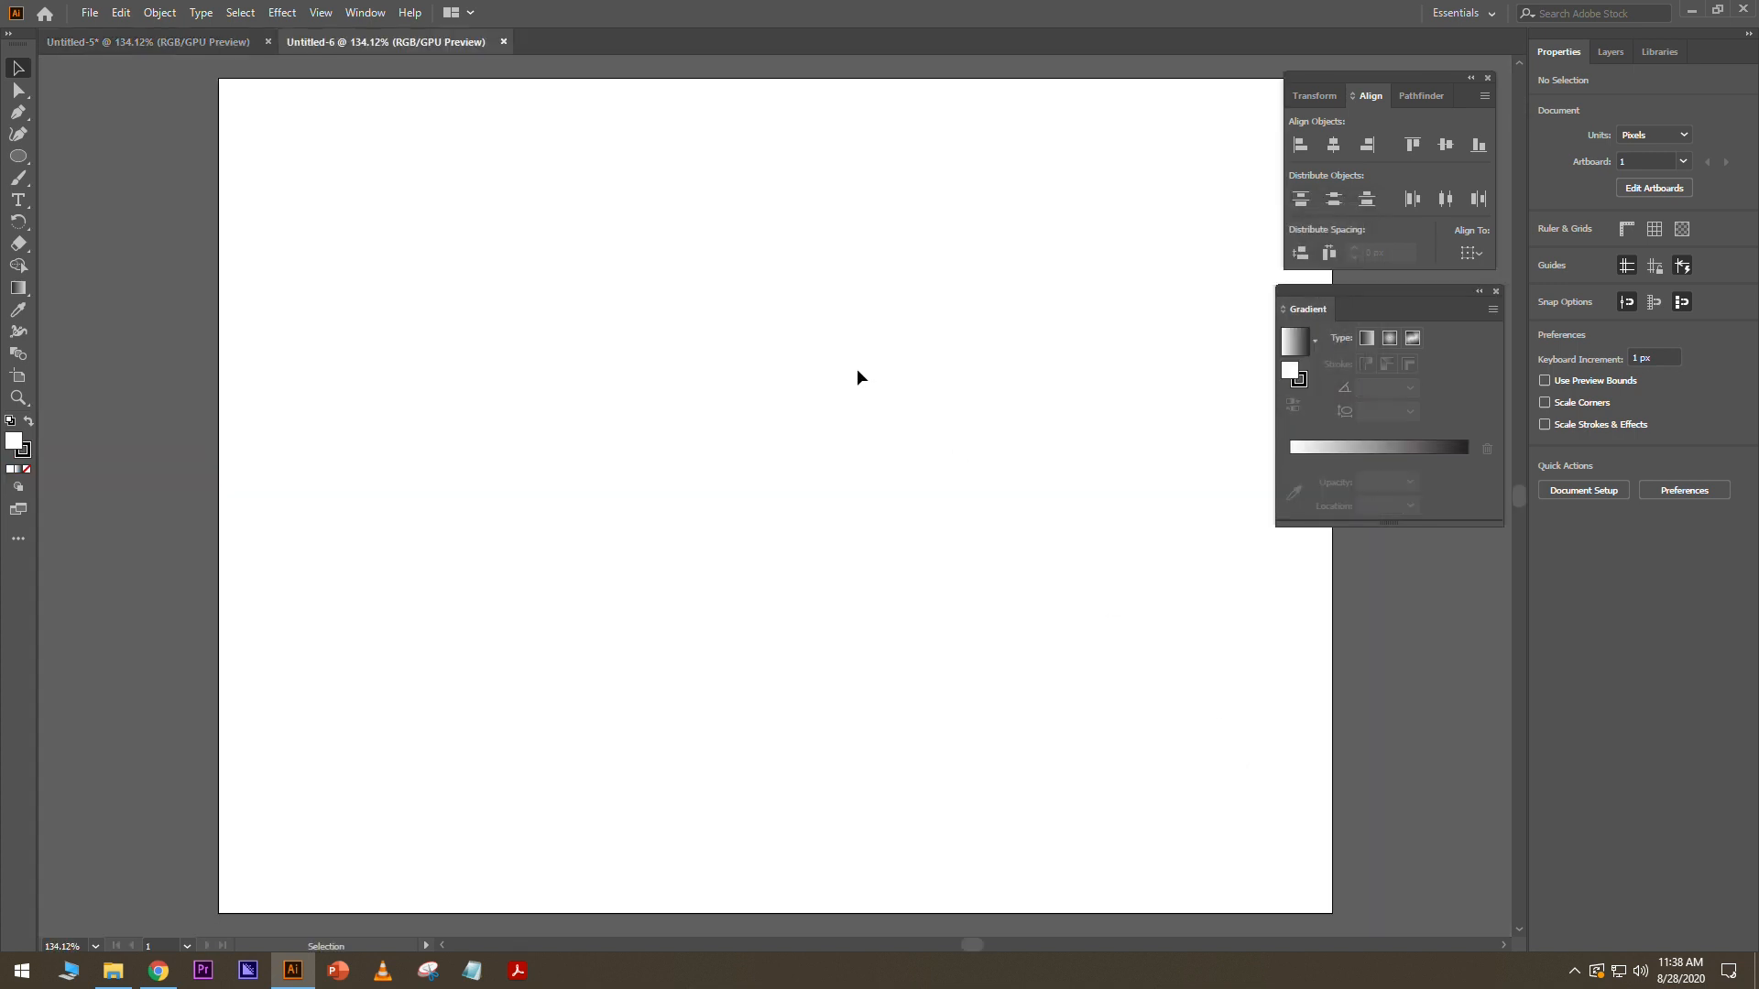
Create a circle 200 px wide and 200 px high with the Ellipse tool, with proportions constrained.
left_click(13, 161)
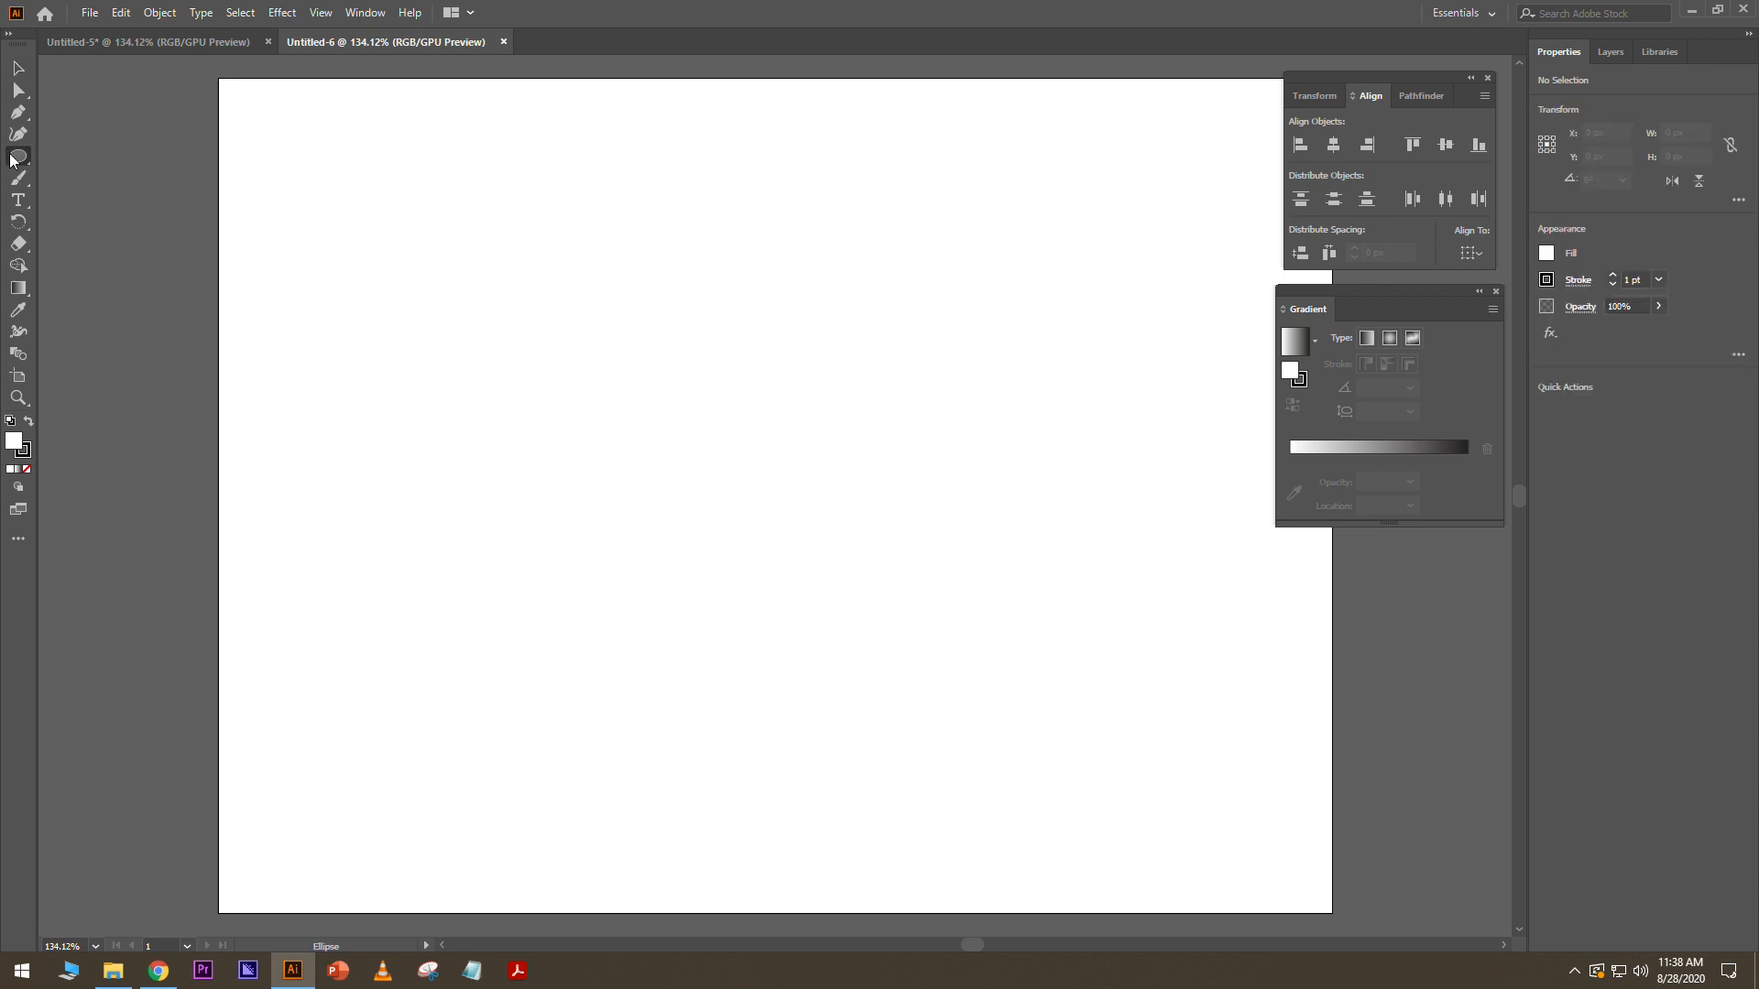
left_click(603, 283)
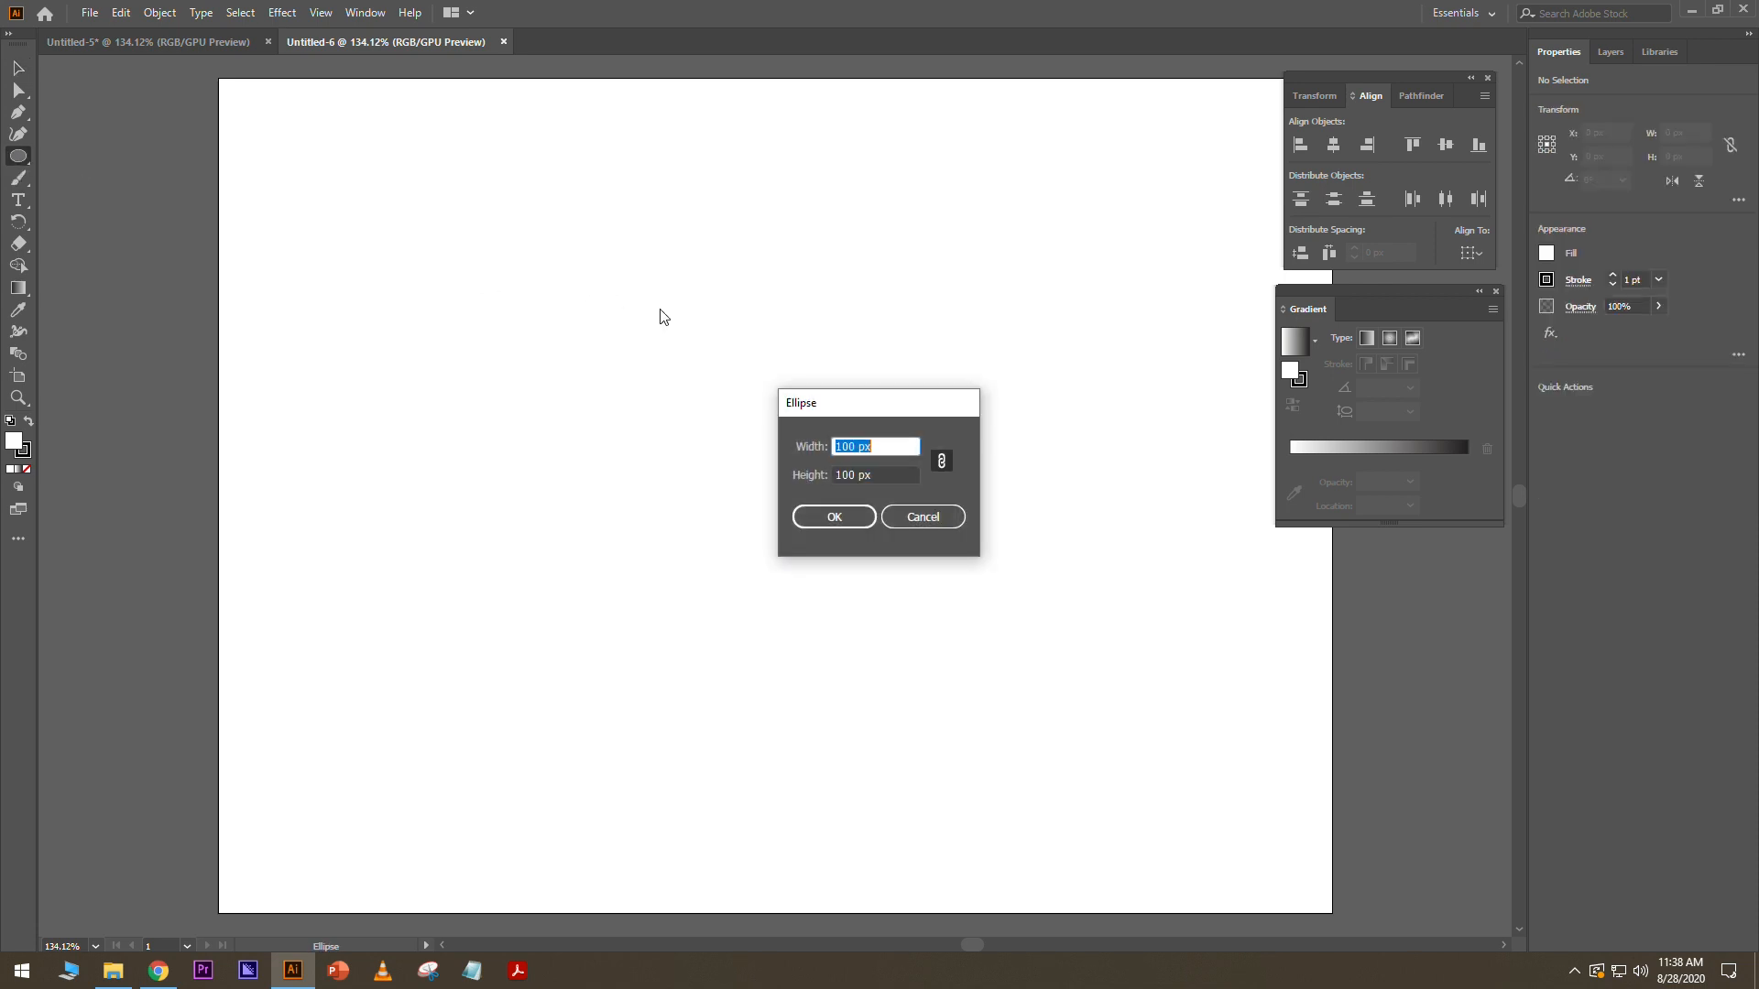
left_click(943, 462)
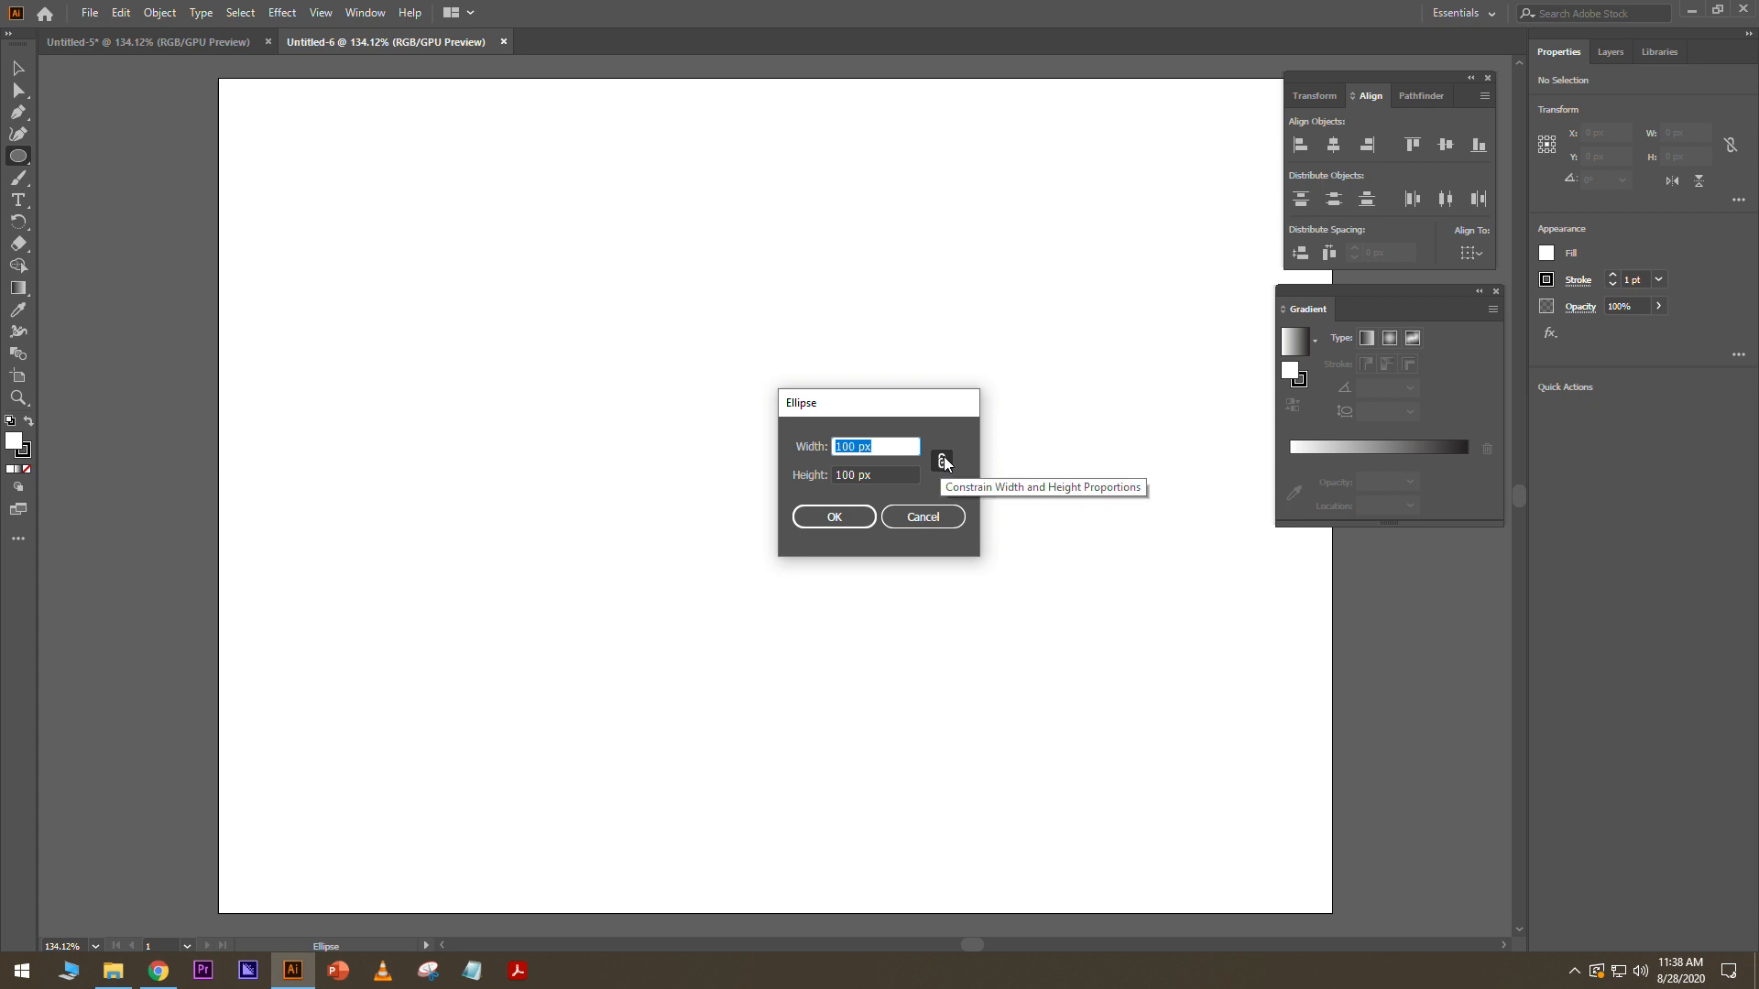
type("2")
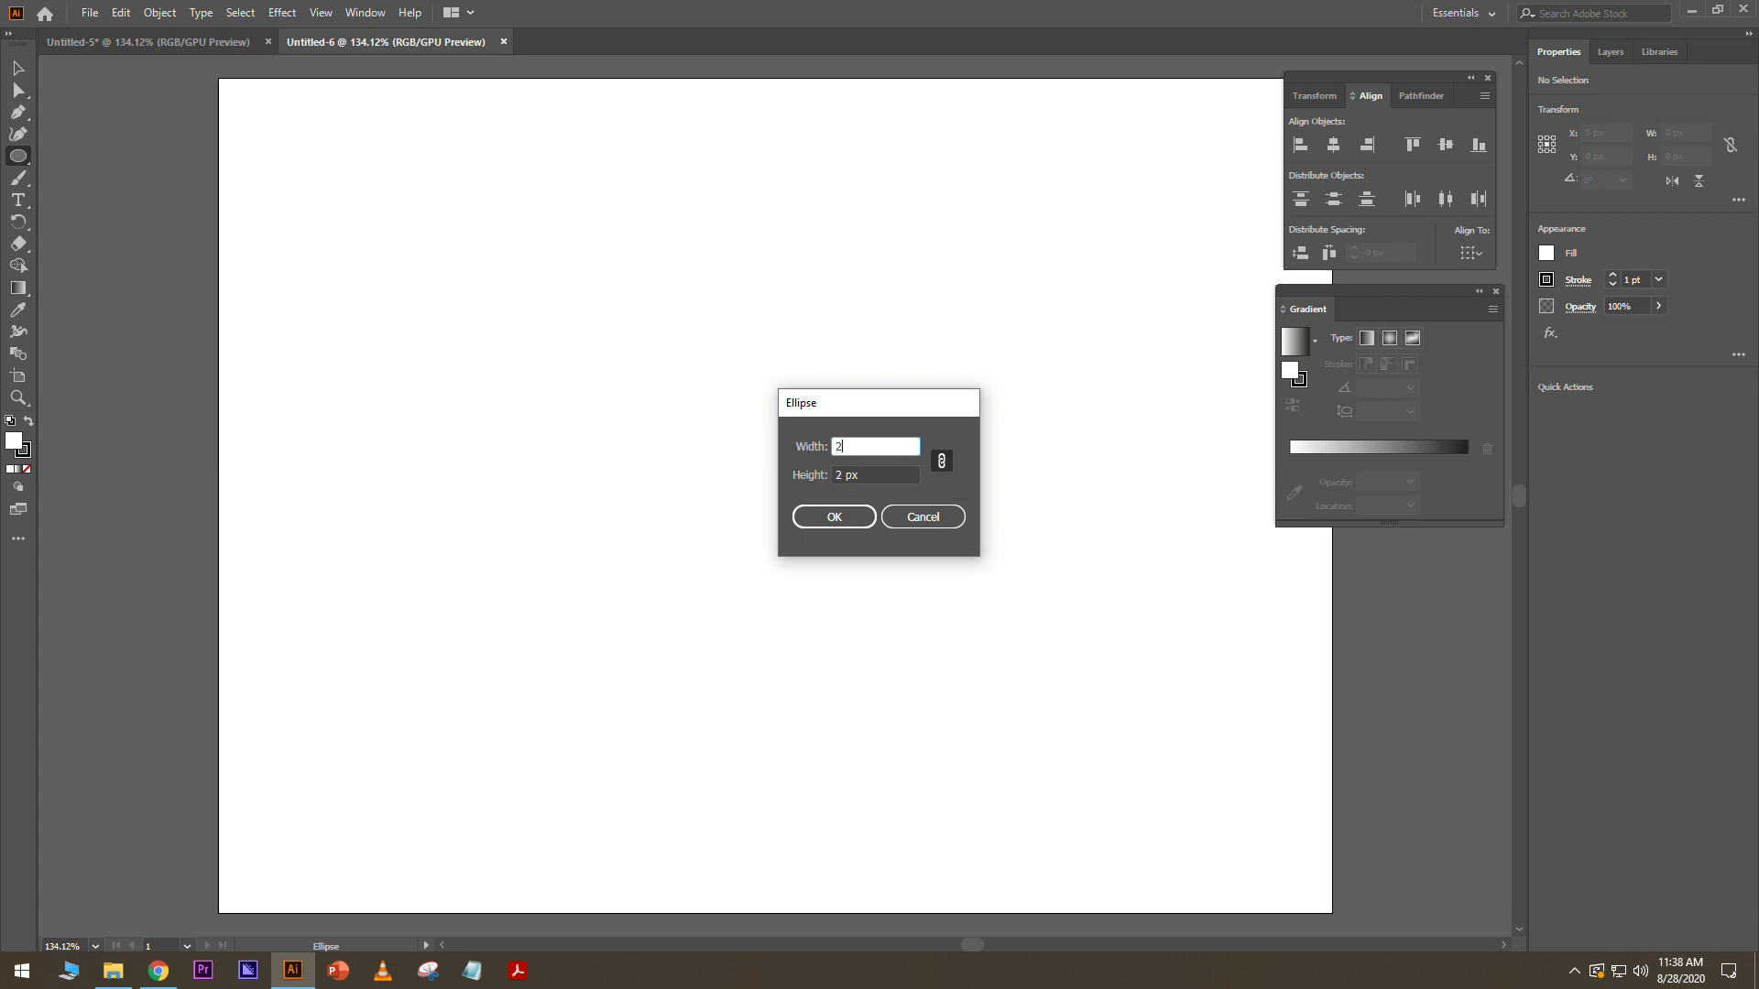
type("00")
left_click(837, 515)
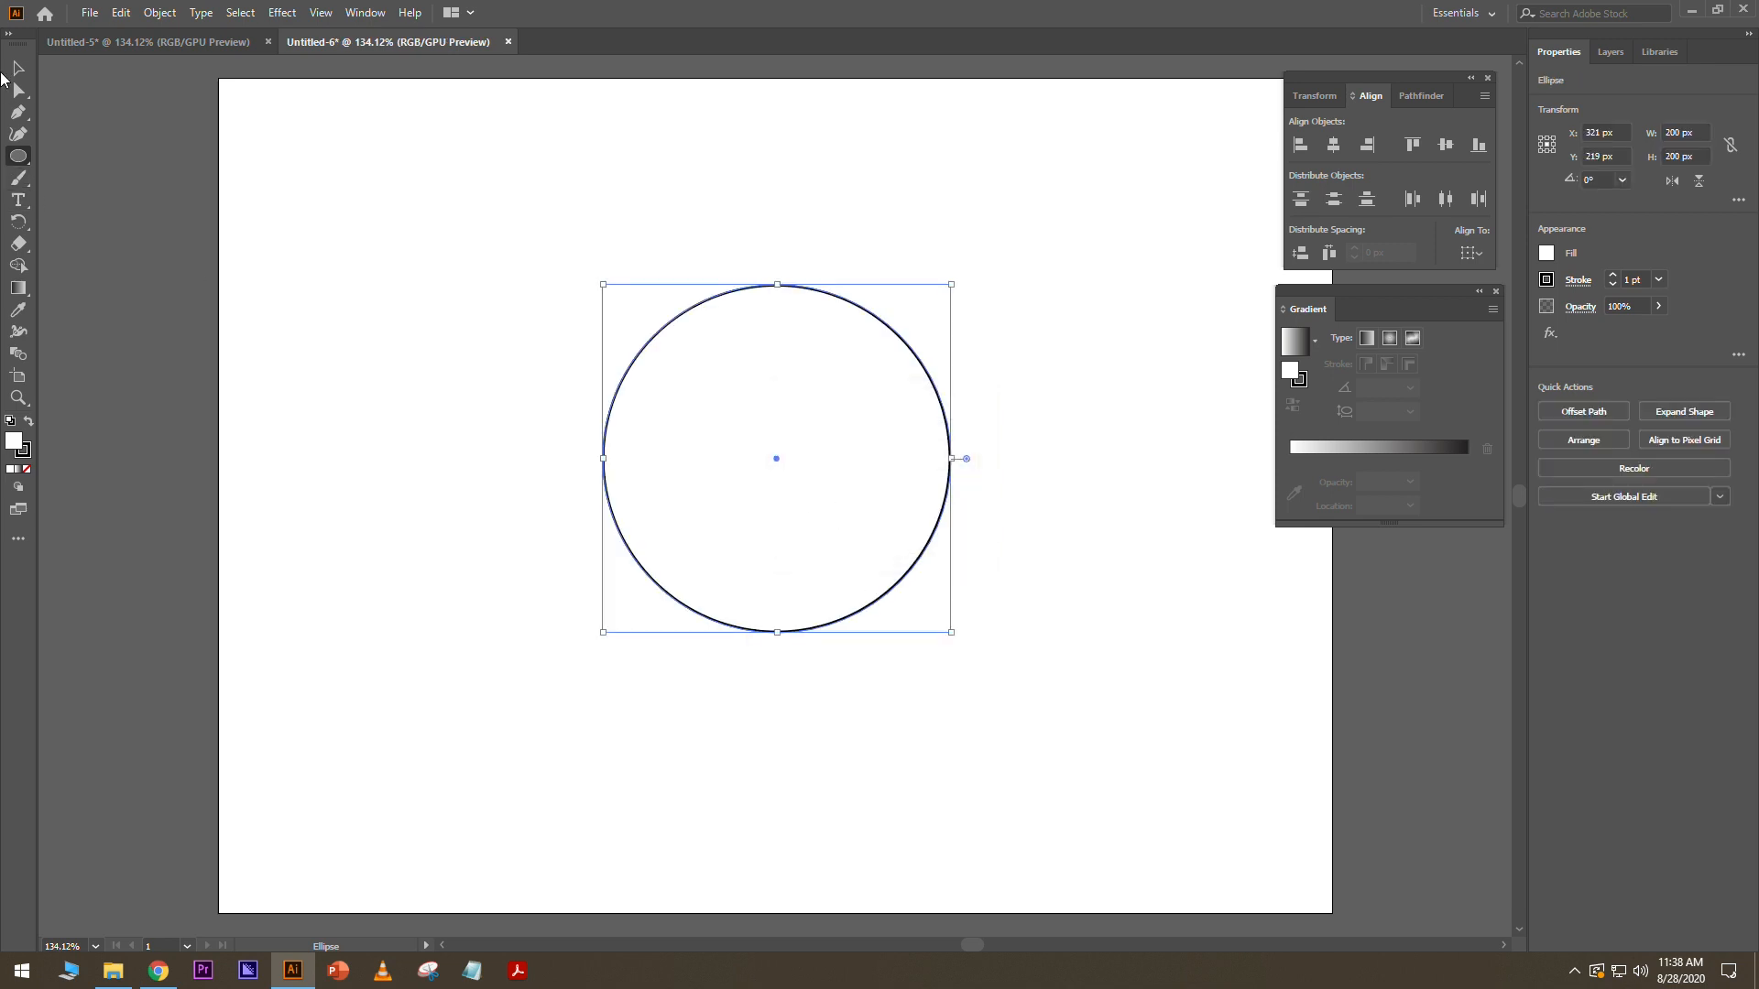
Create a second circle measuring 100 x 100 px above and beside the large one.
left_click(900, 185)
type("10")
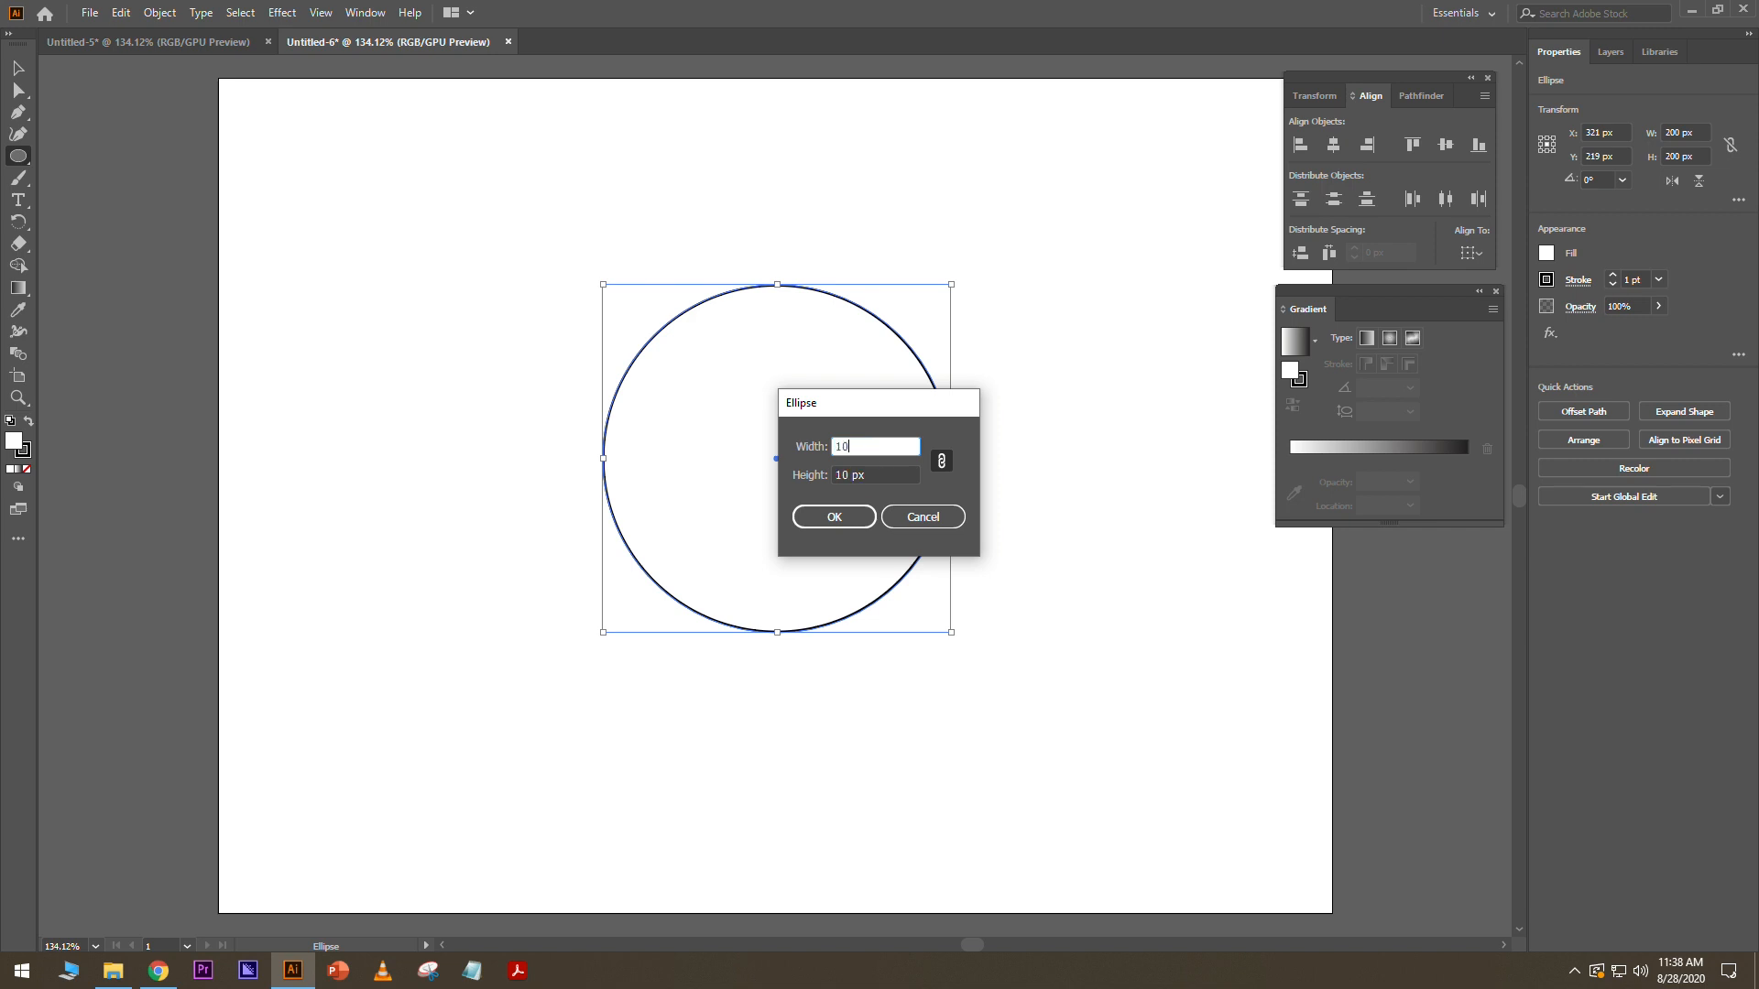
type("0")
left_click(848, 525)
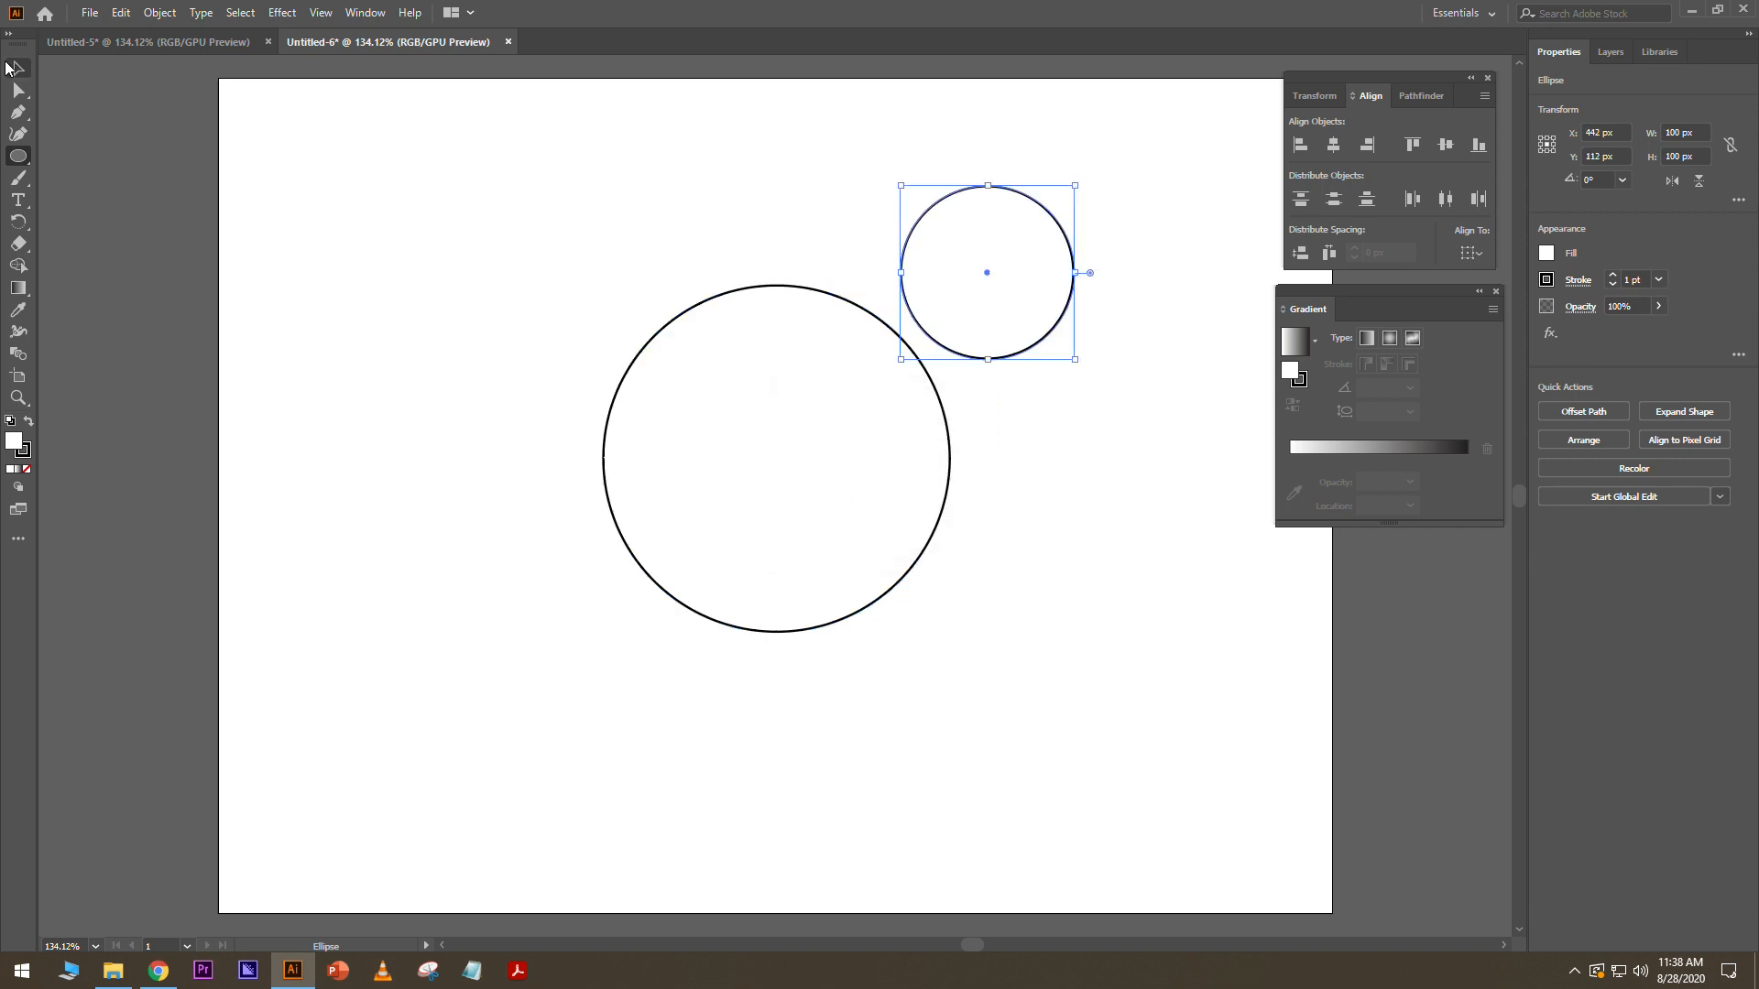
Centre both circles on each other horizontally and vertically, and move them together to about X 294 px, Y 202 px.
left_click(15, 69)
left_click_drag(1143, 220, 837, 569)
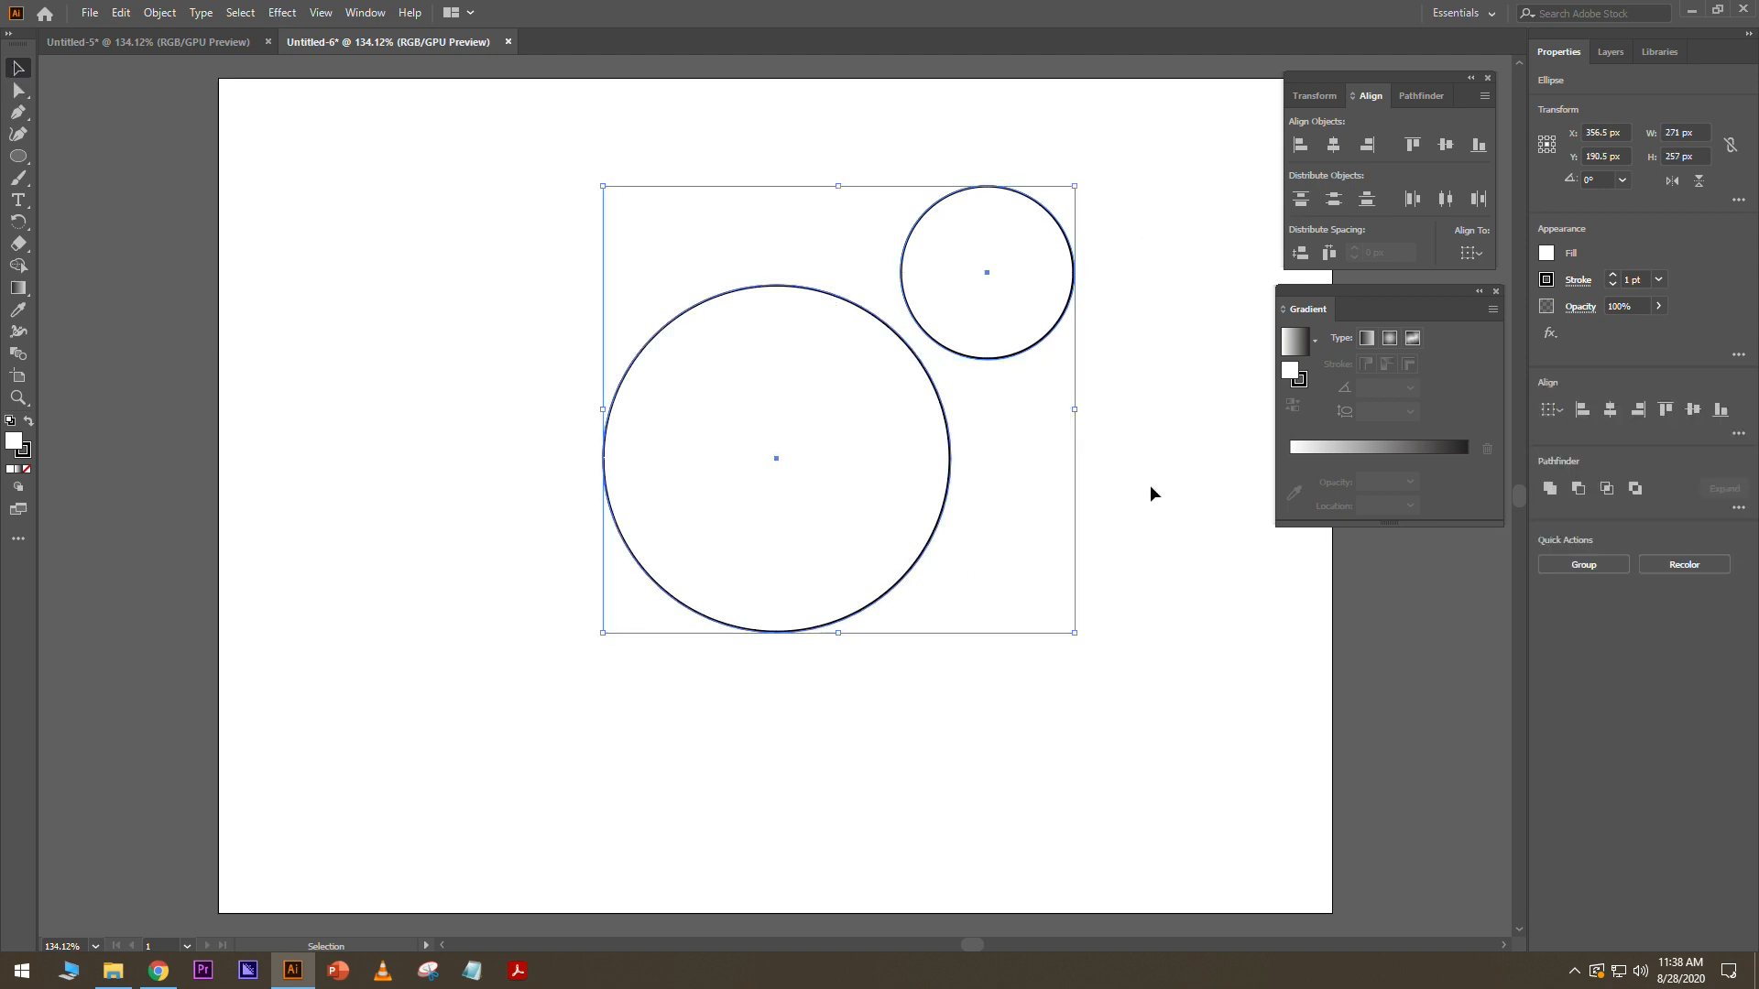
left_click(1340, 147)
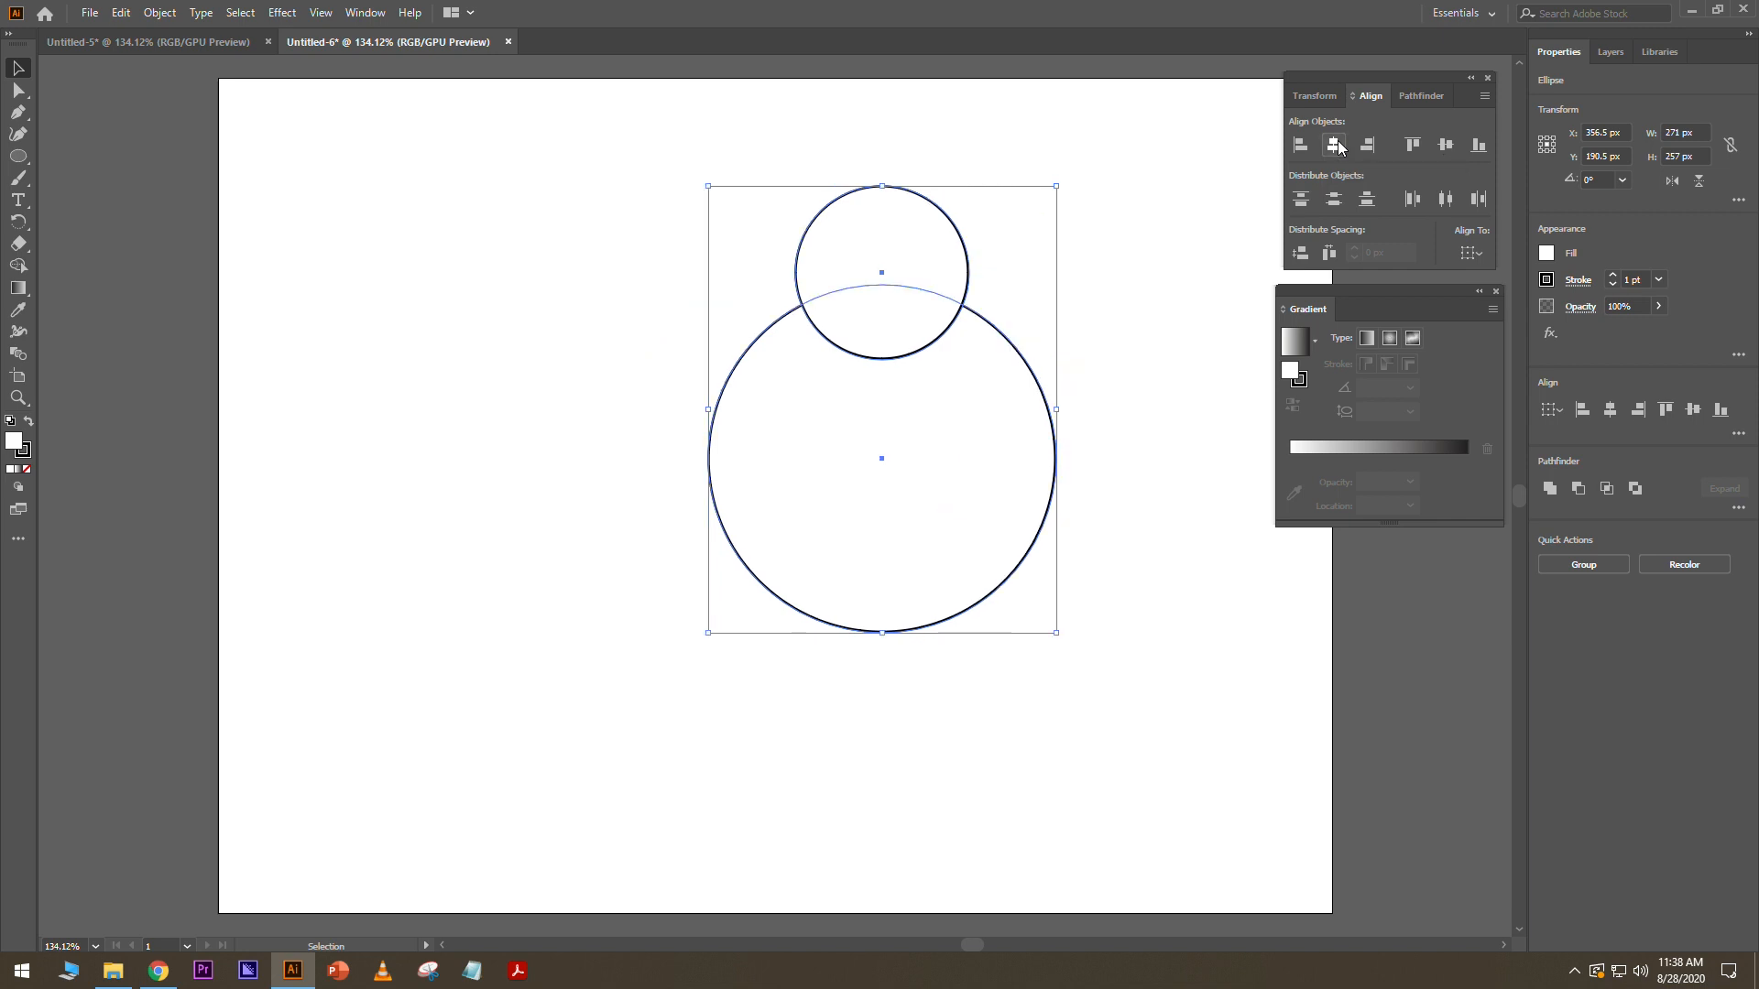
left_click(1446, 145)
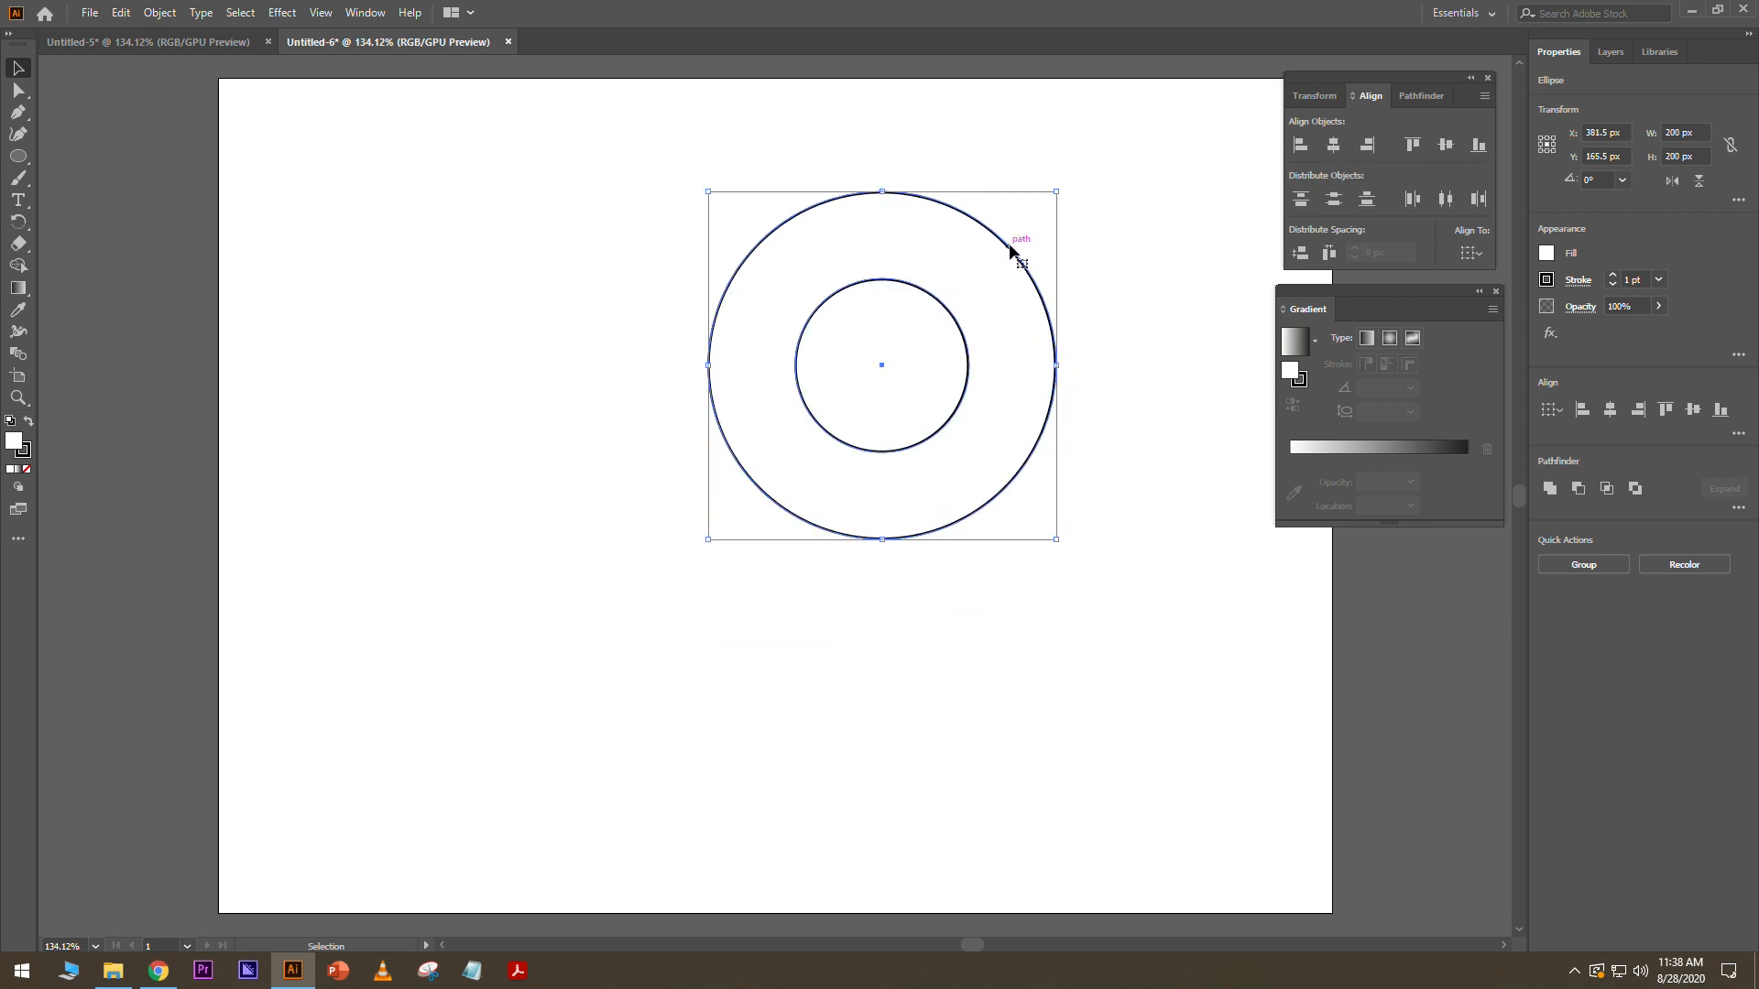
left_click_drag(1013, 251, 857, 313)
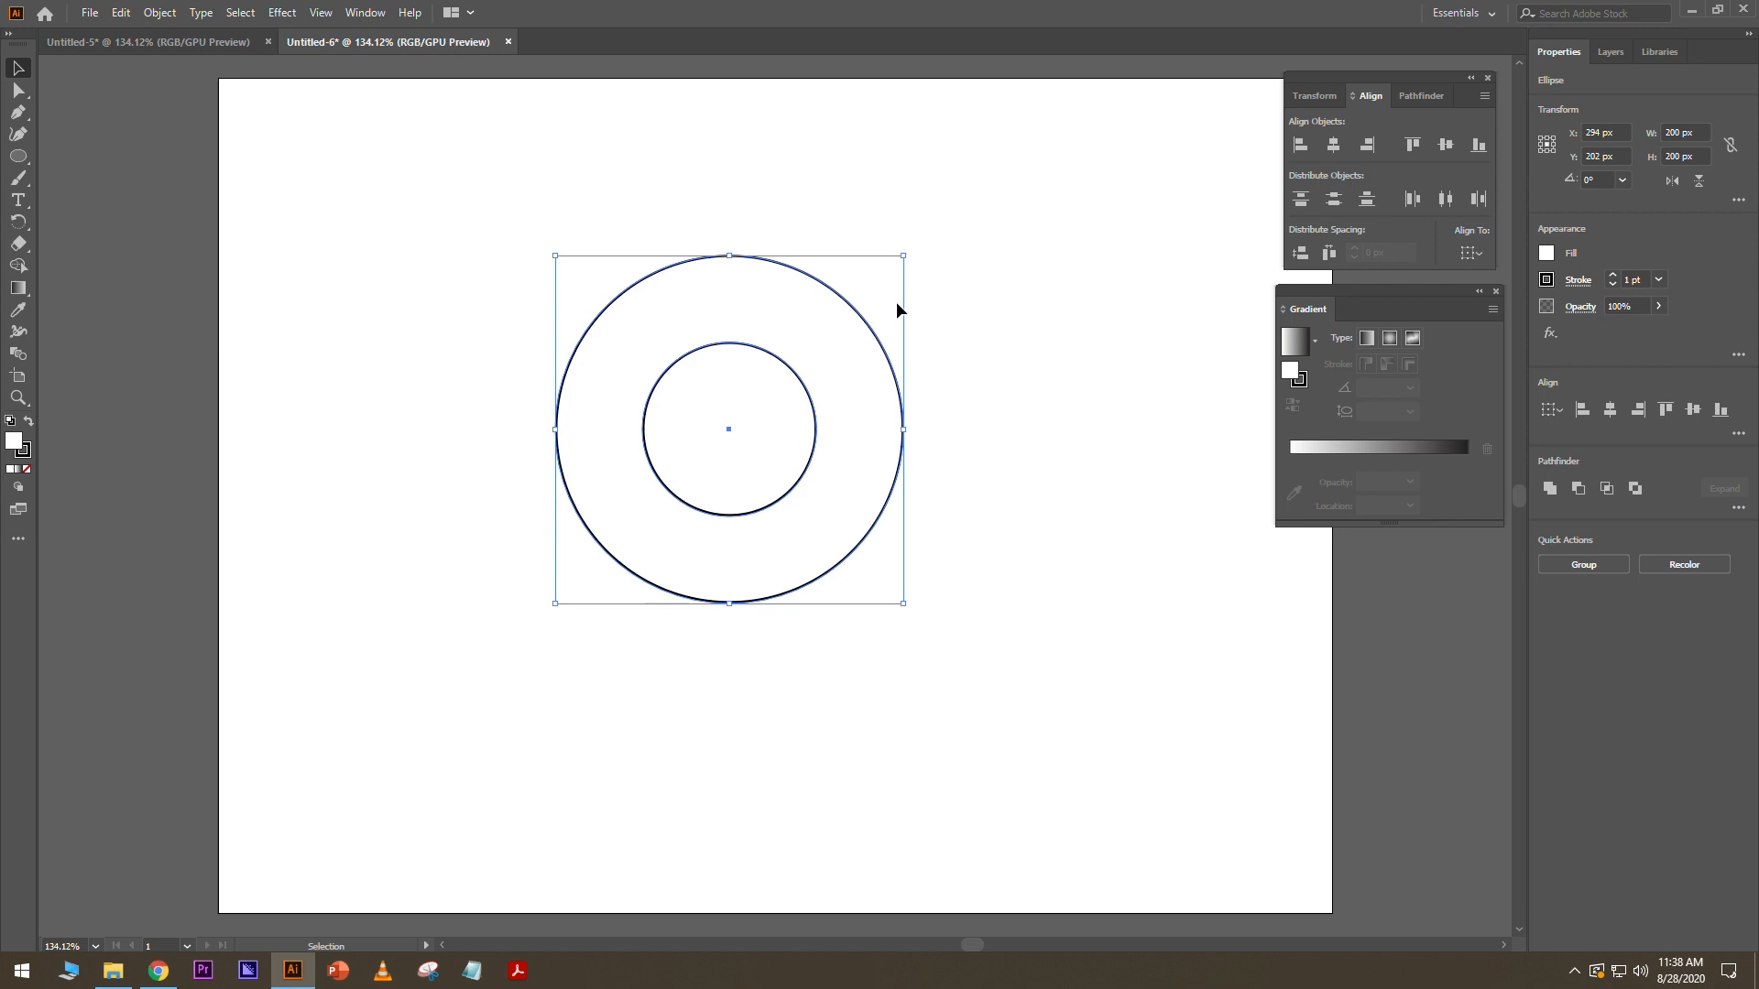
left_click(949, 234)
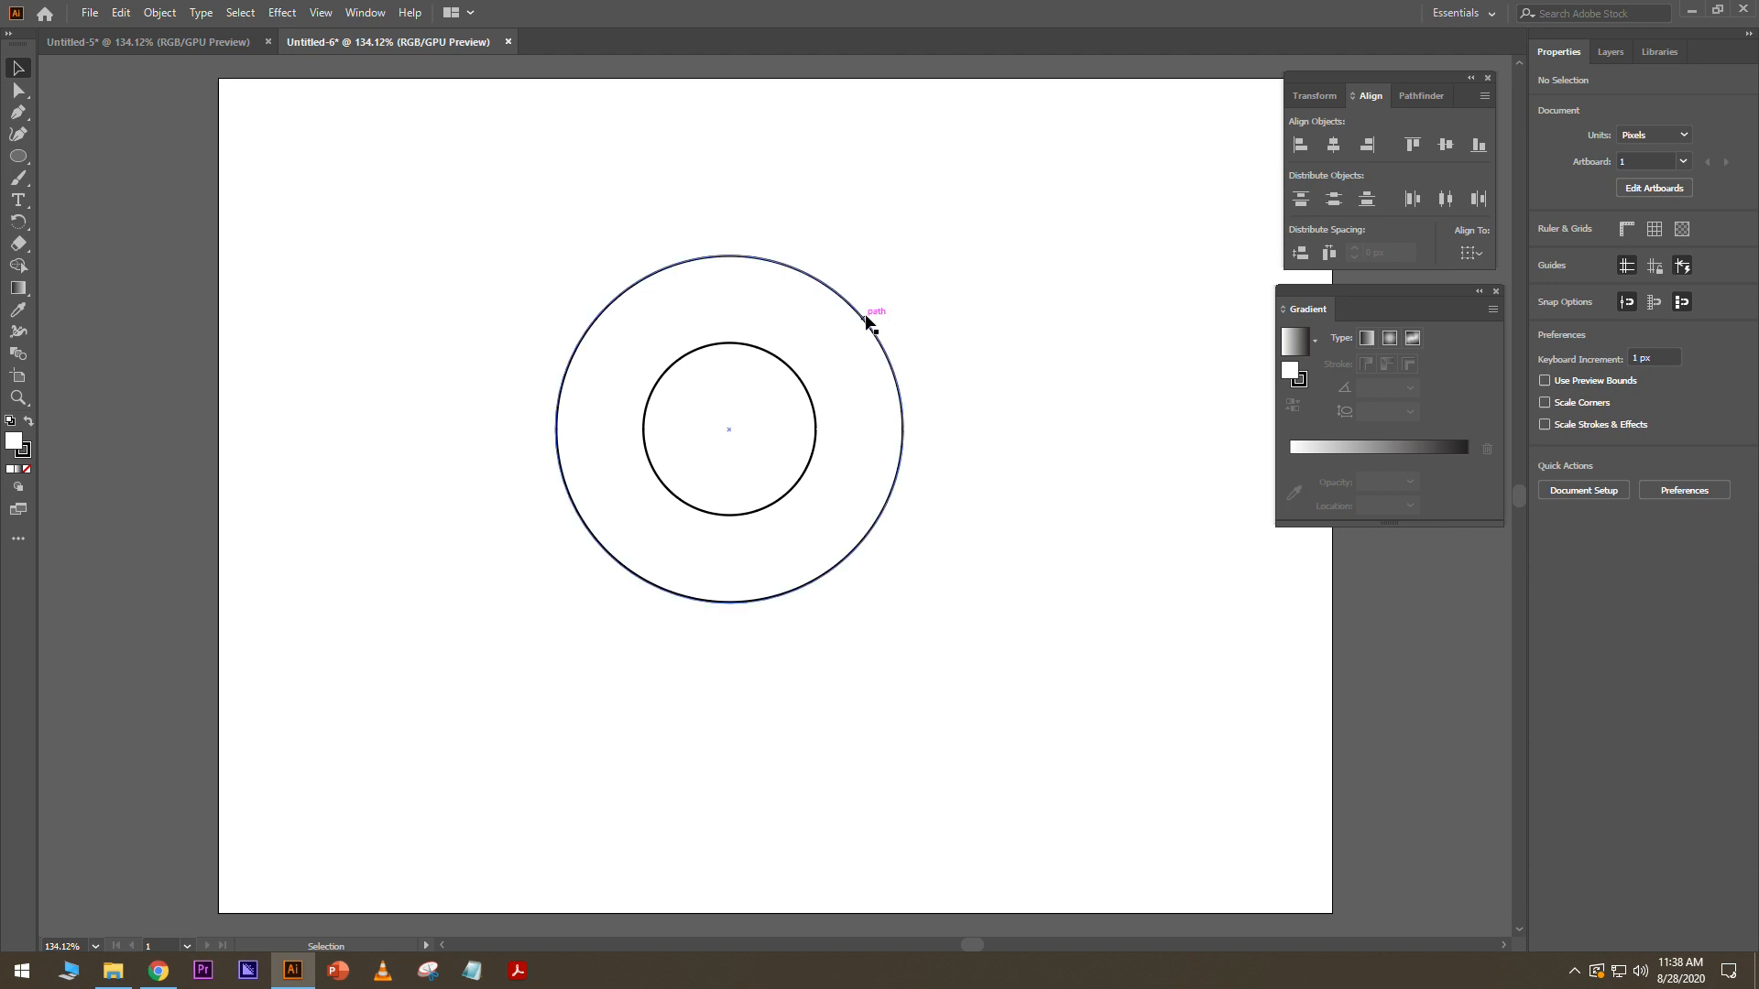
Examine the shape of the finished pin in the Untitled-5 document and return to Untitled-6.
left_click(99, 43)
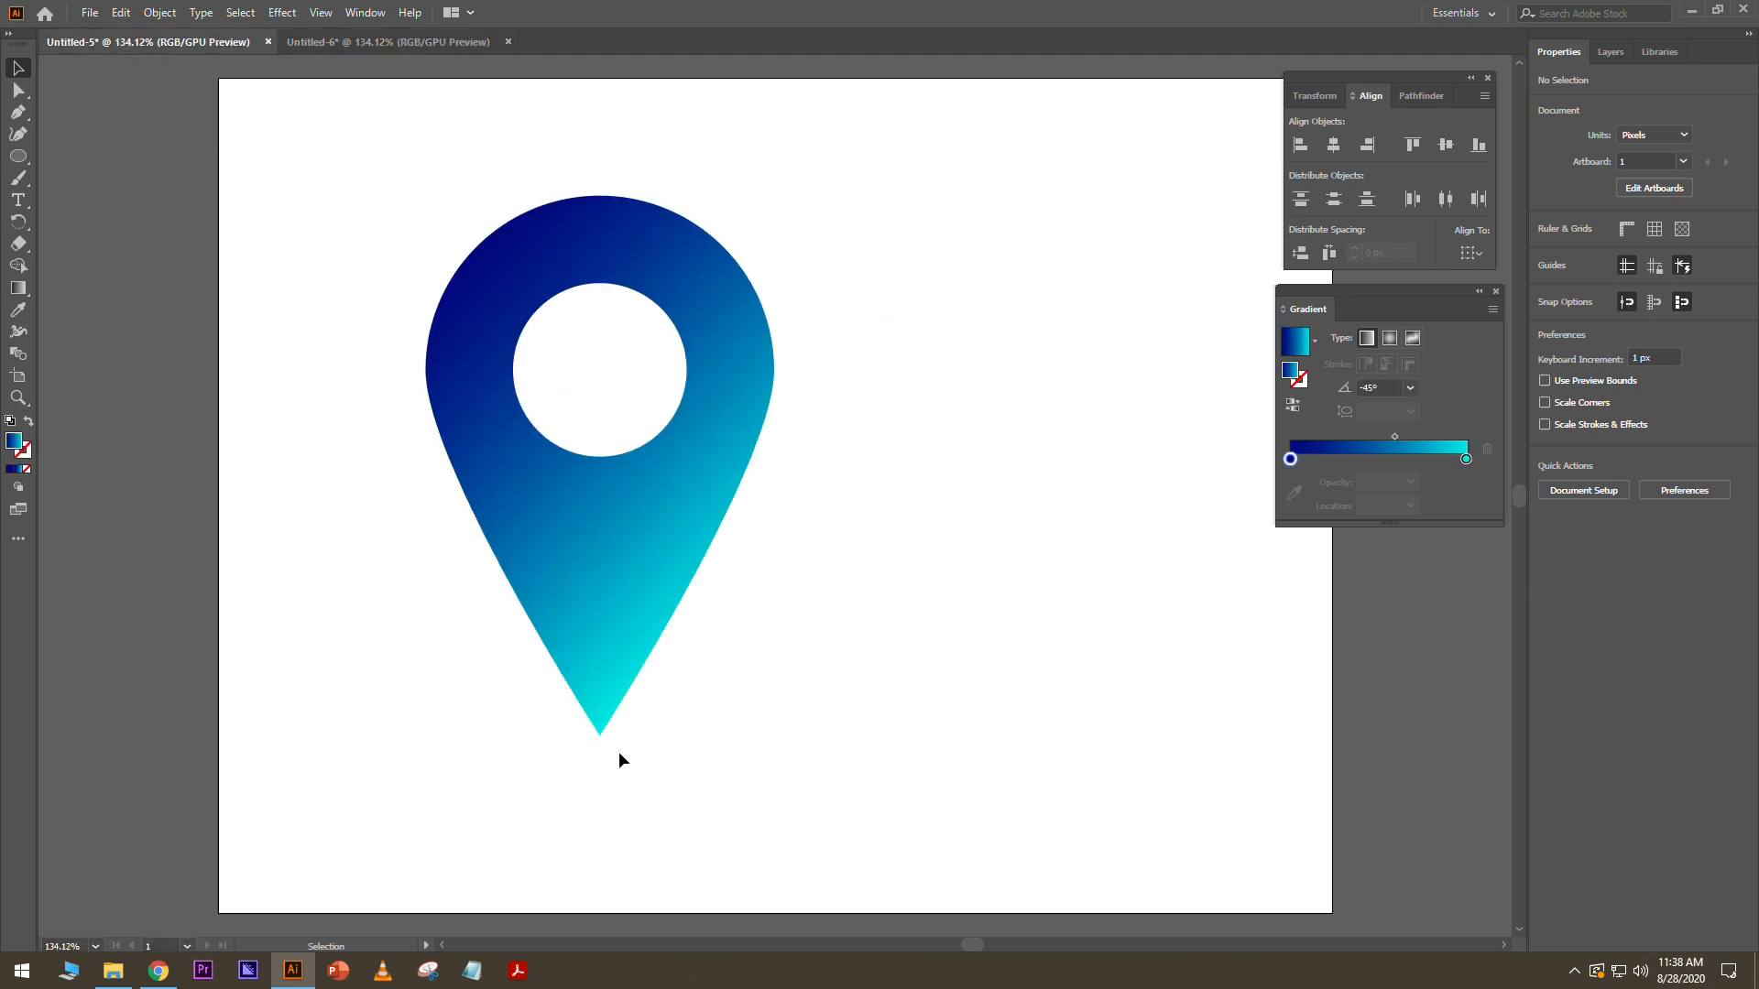
left_click_drag(555, 680, 555, 680)
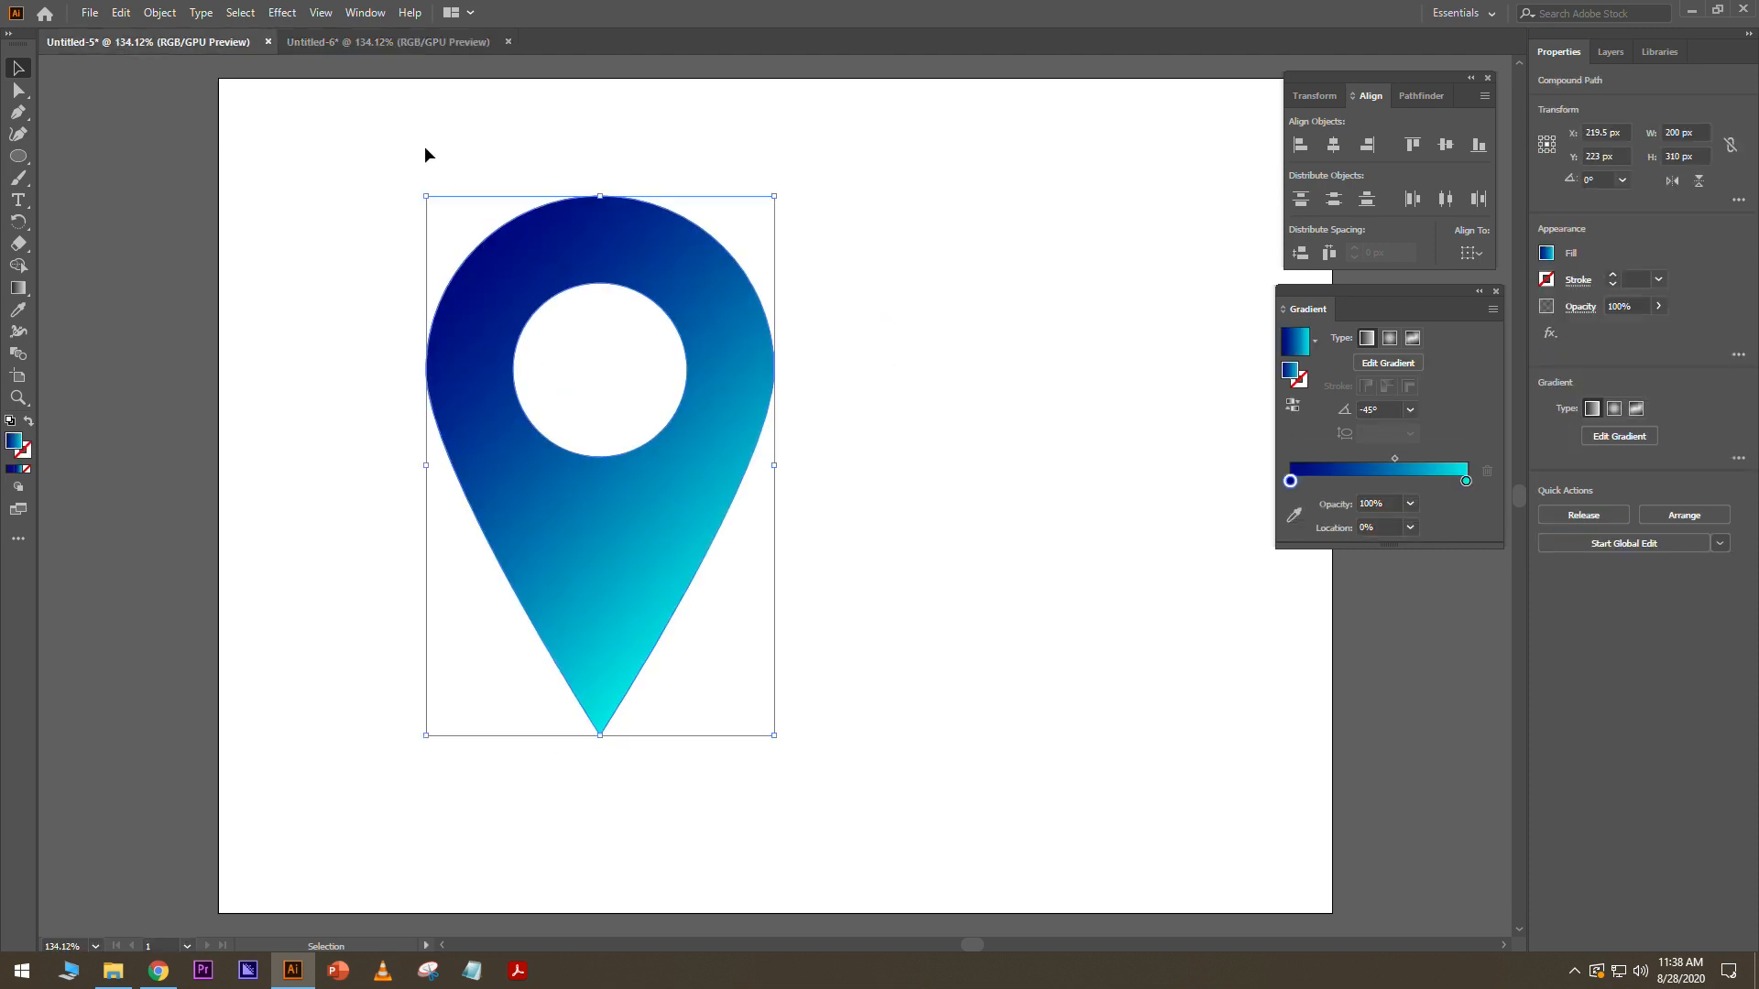
left_click(394, 42)
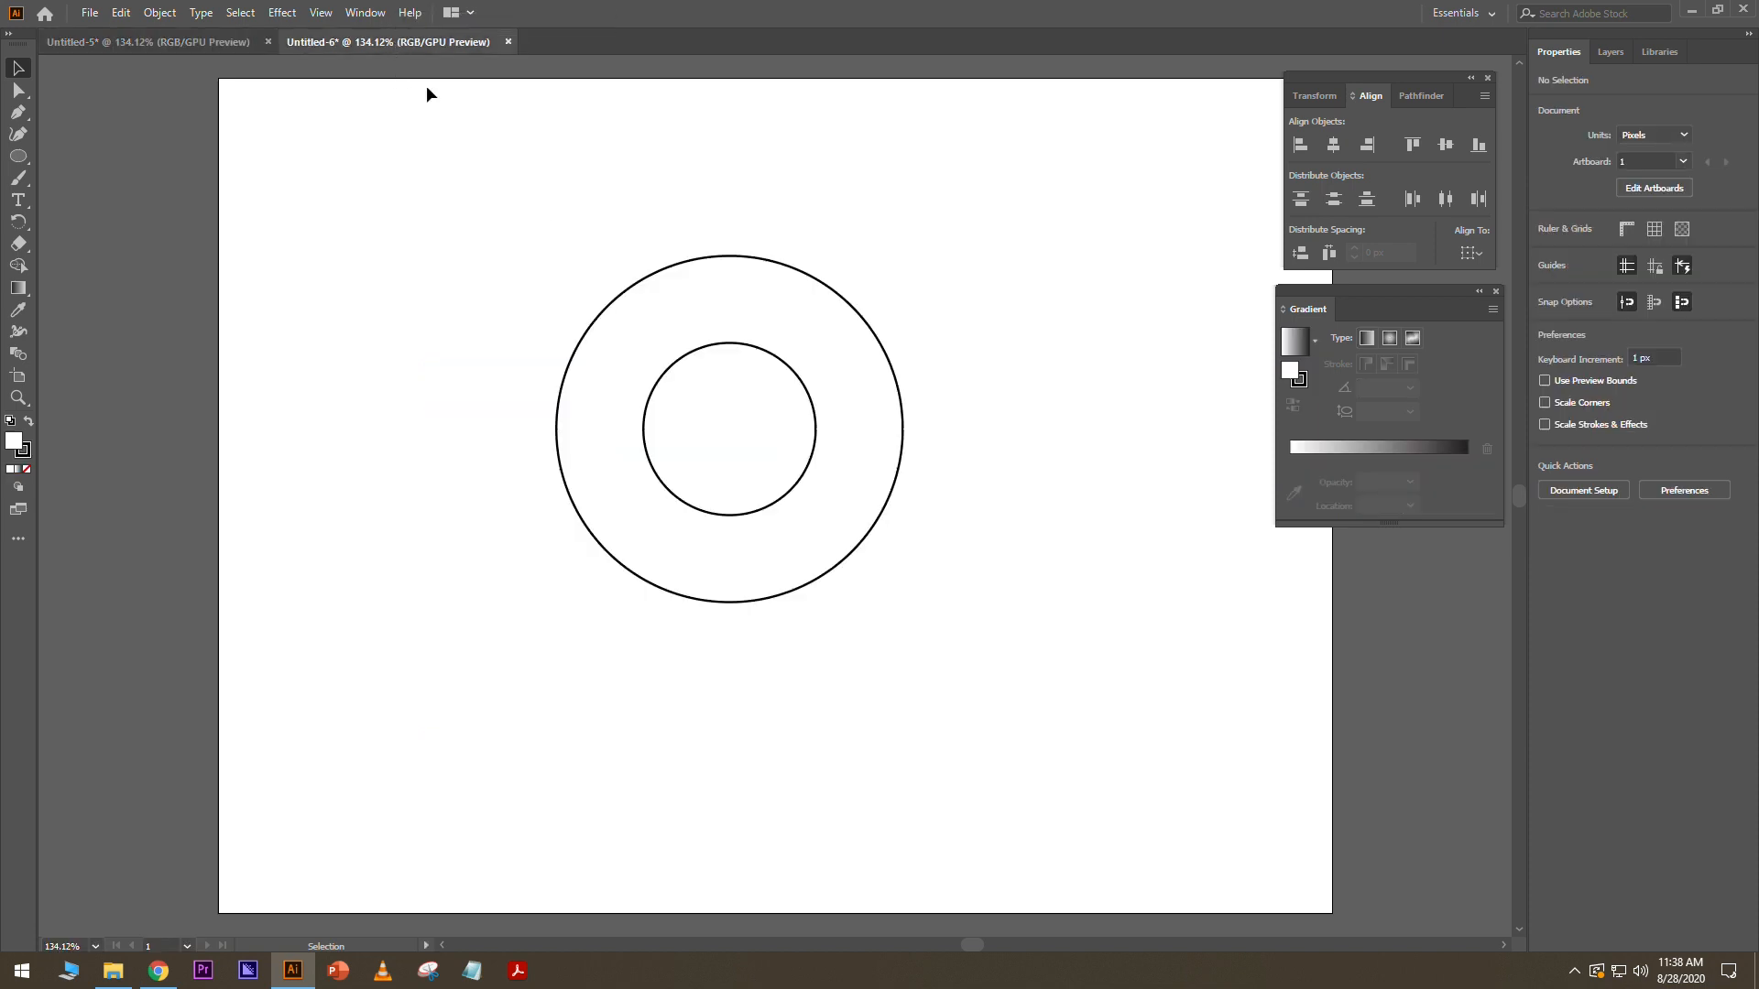
Convert the large circle's bottom anchor point to a corner with the Direct Selection tool.
left_click_drag(882, 412, 881, 411)
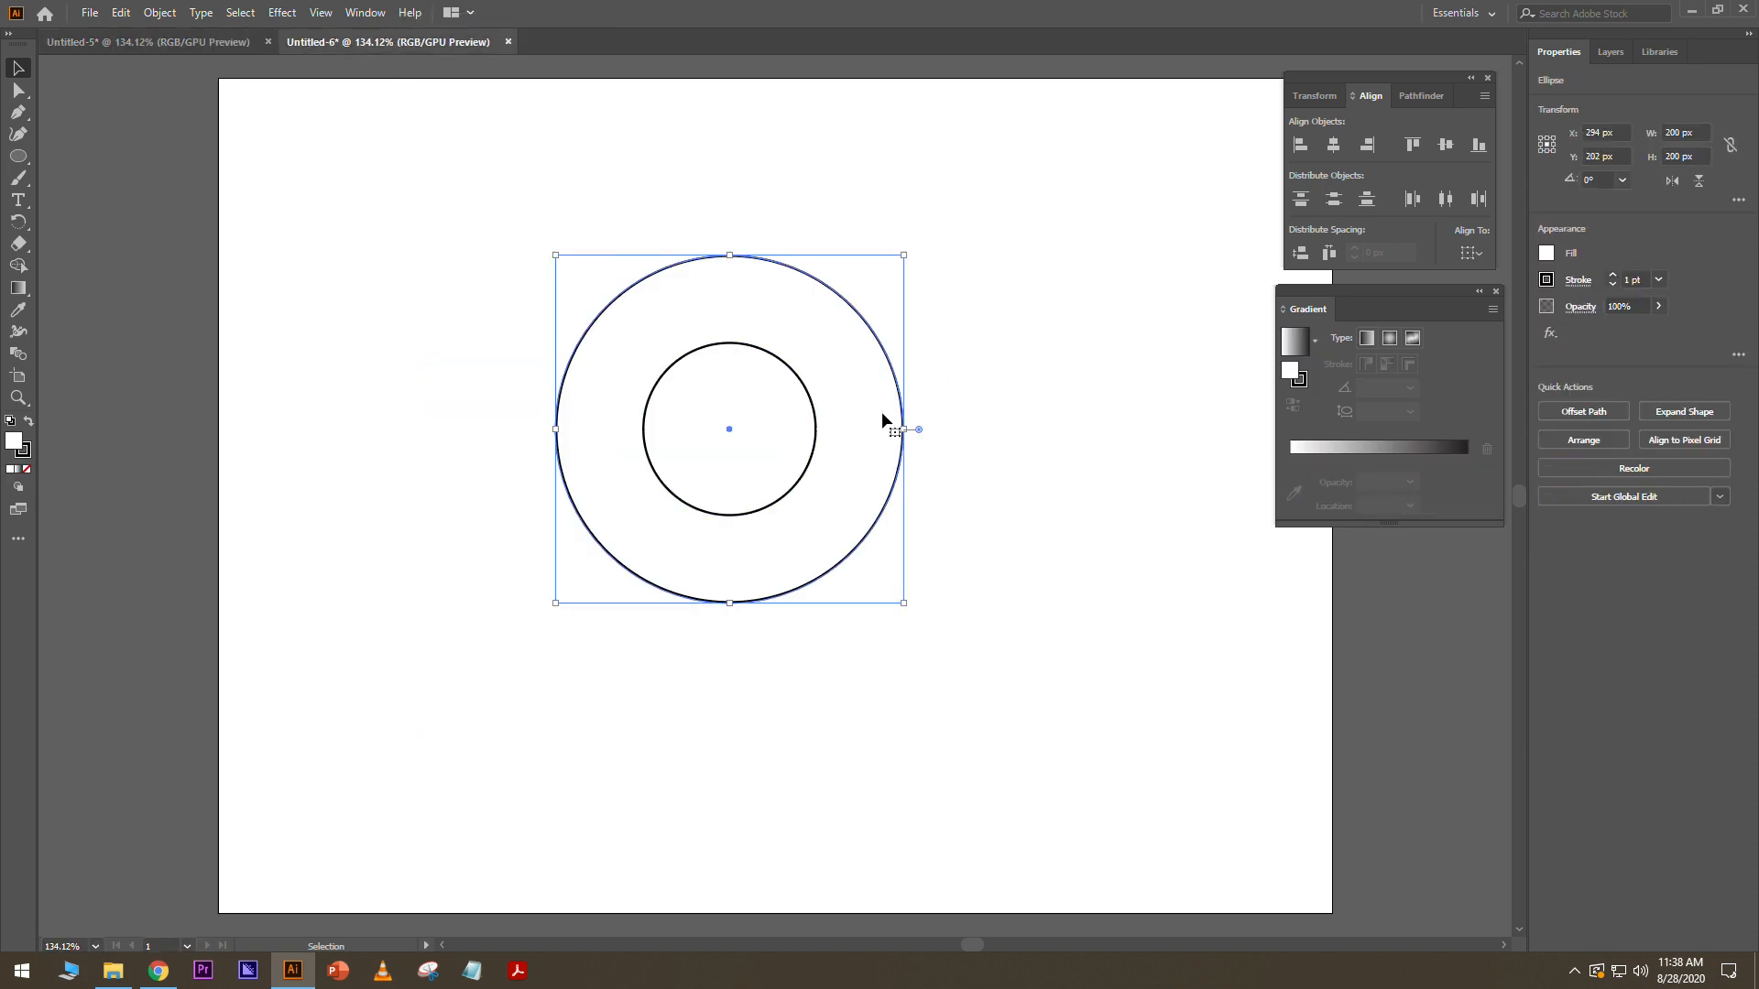
left_click(19, 91)
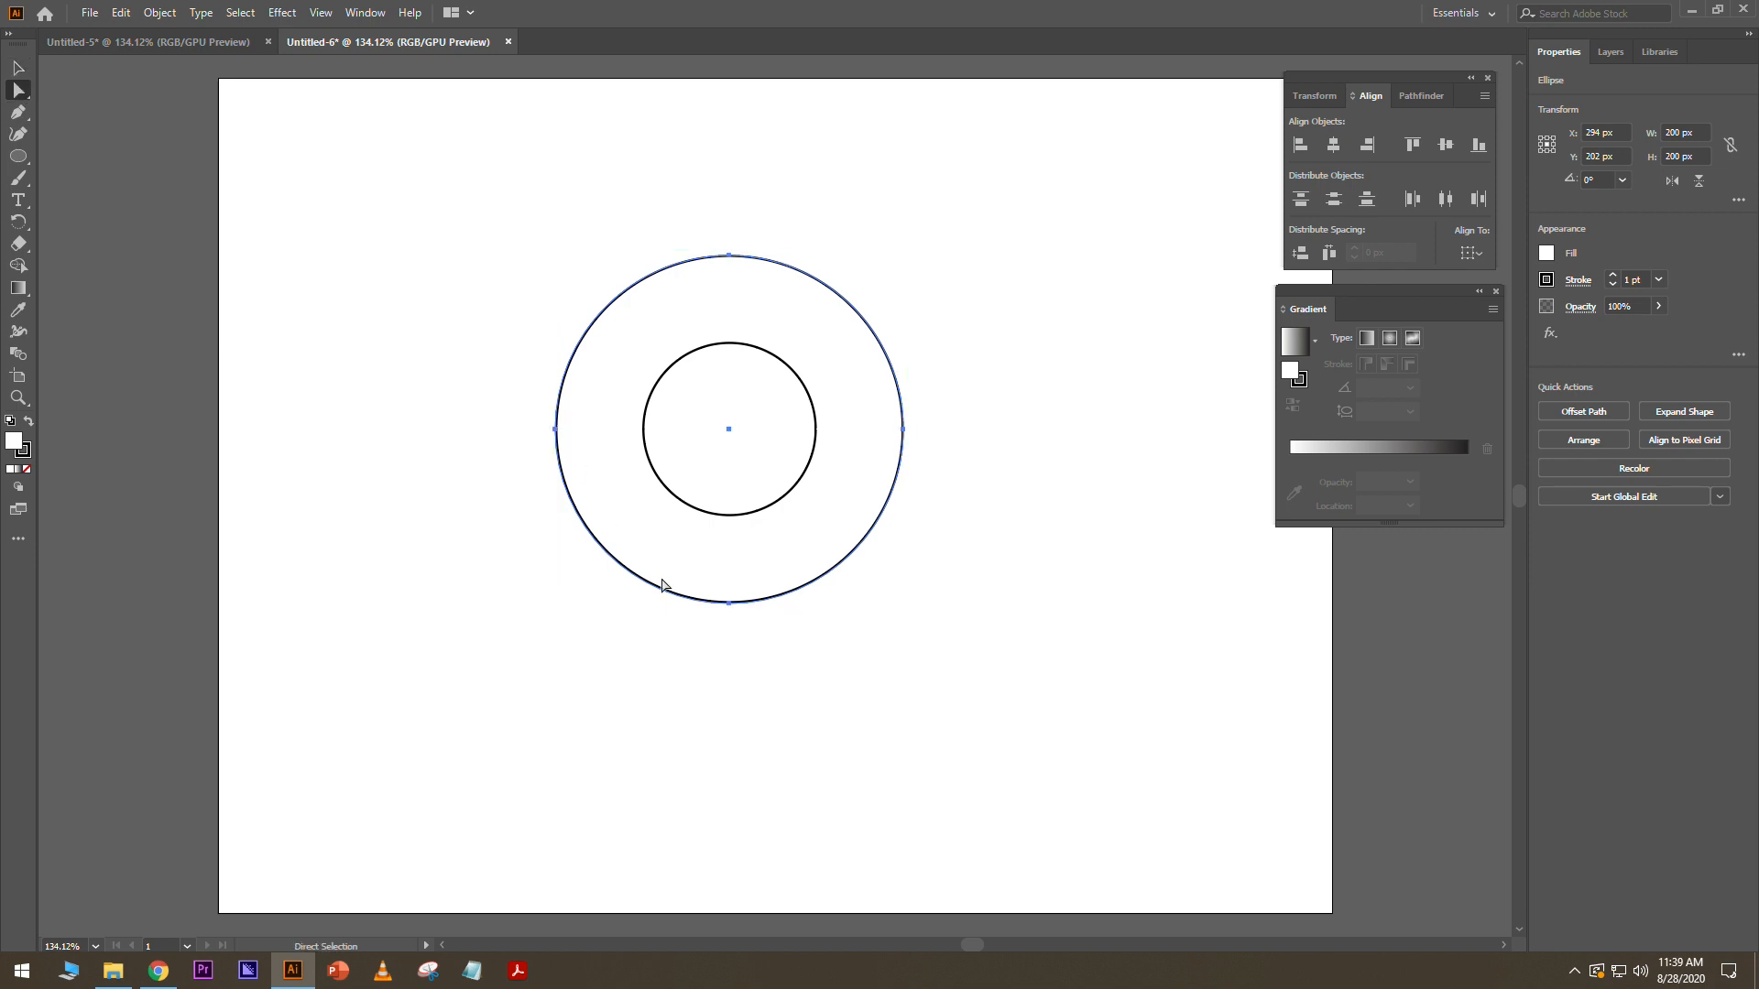
left_click(727, 604)
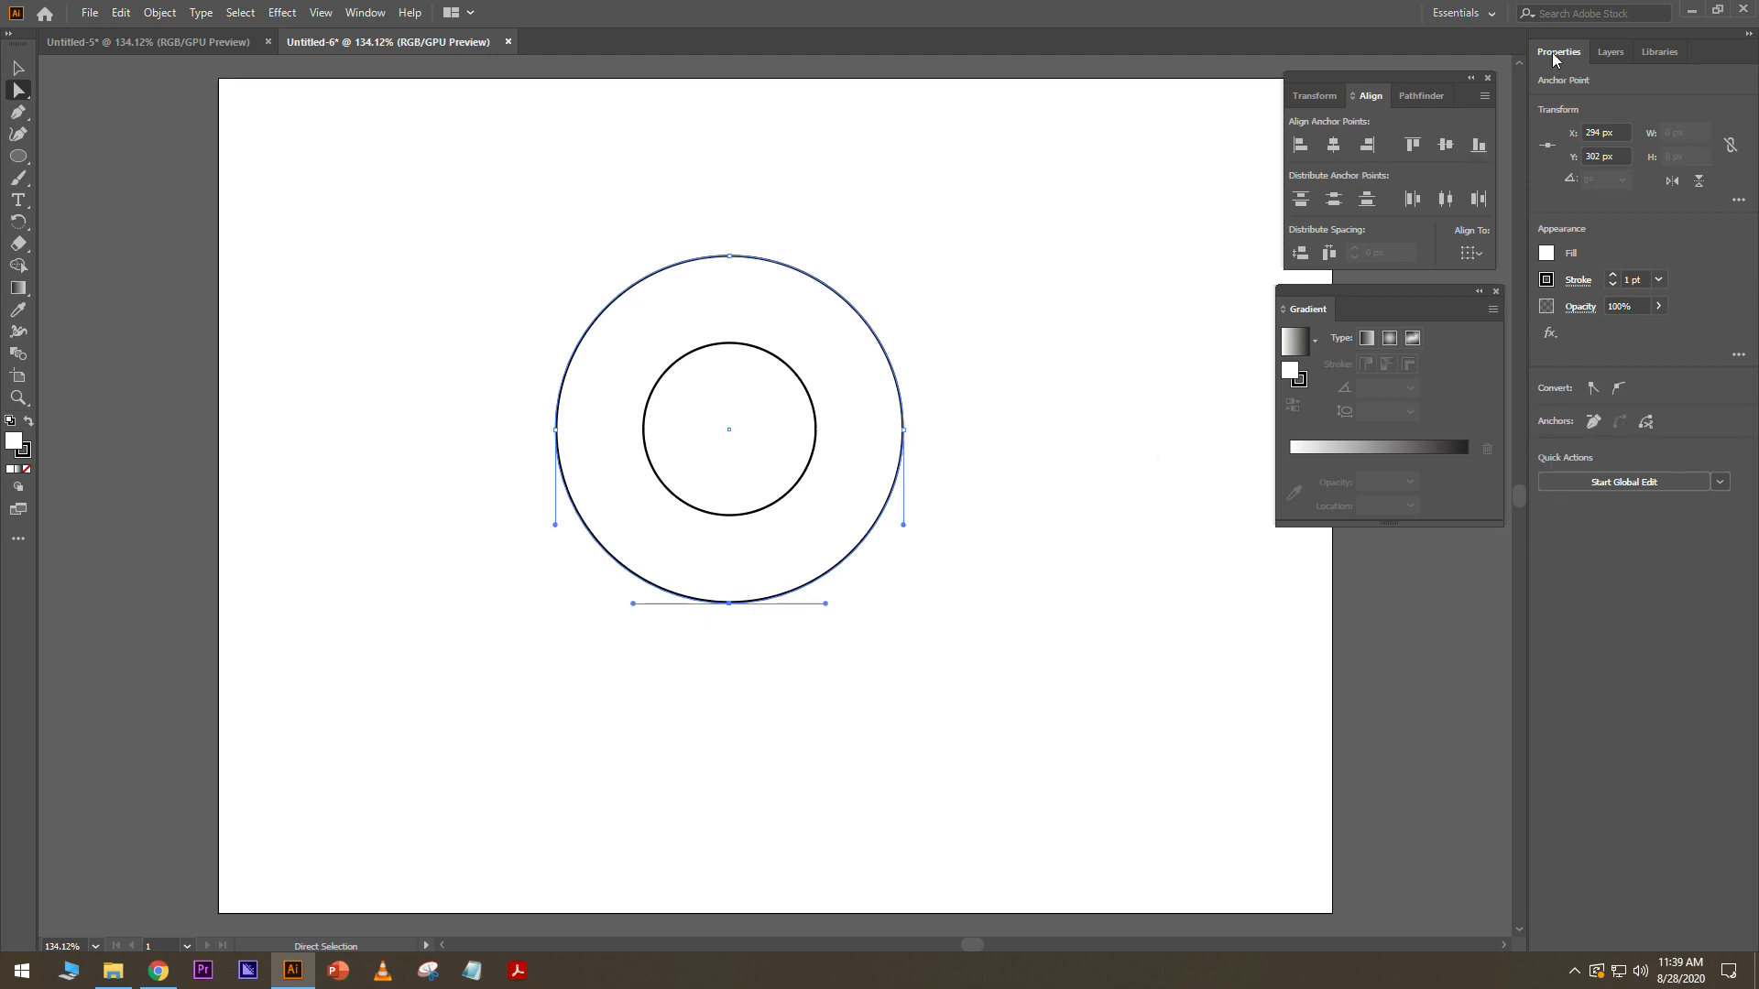
left_click(1590, 388)
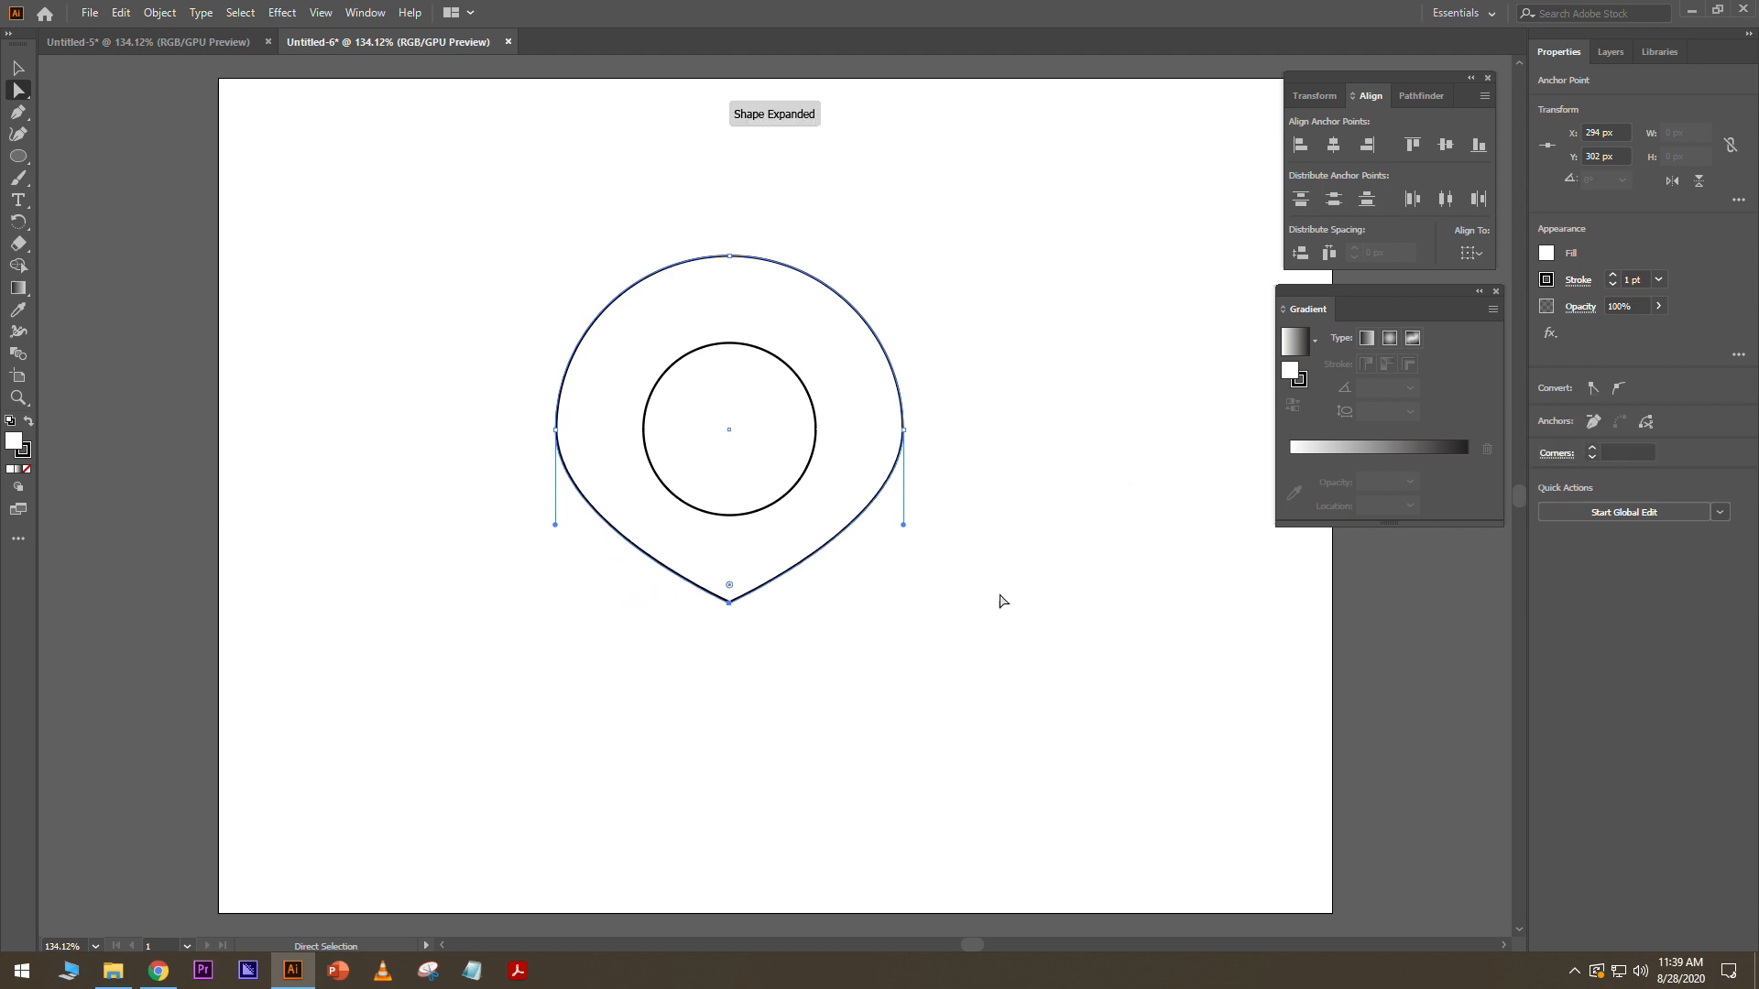
Move the large shape's bottom anchor point straight down to Y 413 px to form the pin's tip, and deselect it.
left_click(730, 605)
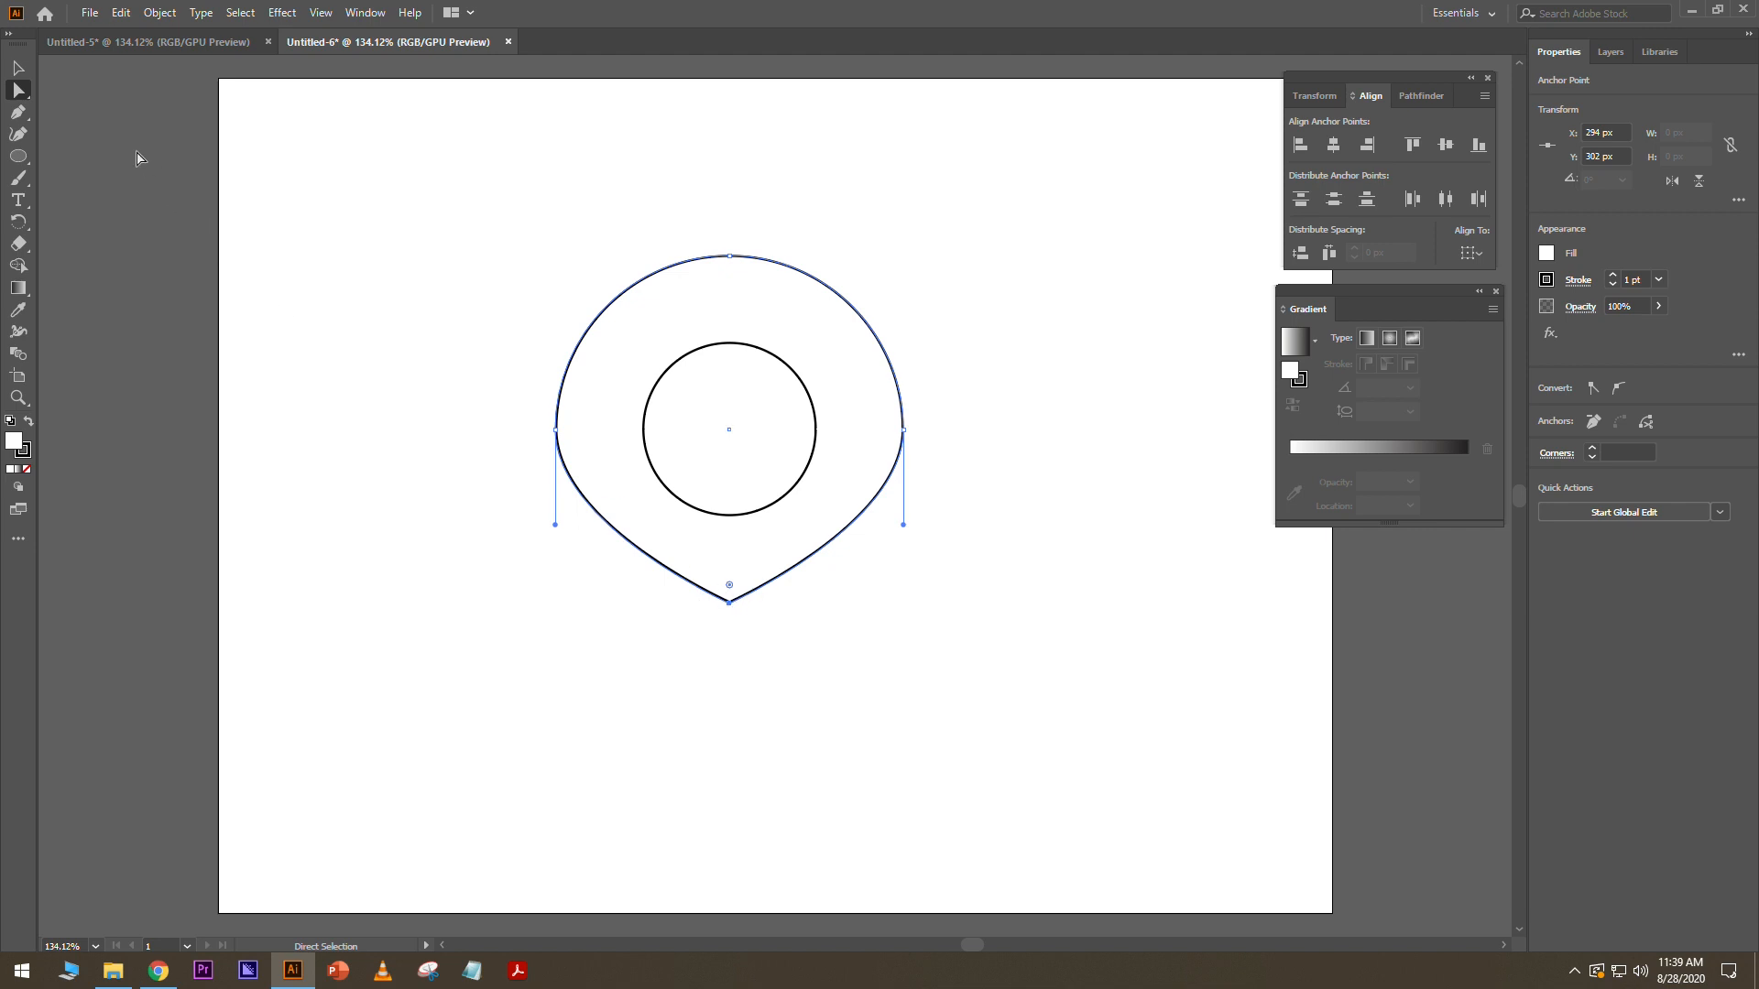
left_click_drag(781, 658, 716, 599)
key("Down")
key("Down")
key("Down")
key("Down")
key("Down")
key("Down")
key("Down")
key("Down")
key("Down")
key("Down")
key("Down")
key("Down")
key("Down")
key("Down")
key("Down")
key("Down")
key("Down")
key("Down")
key("Down")
key("Down")
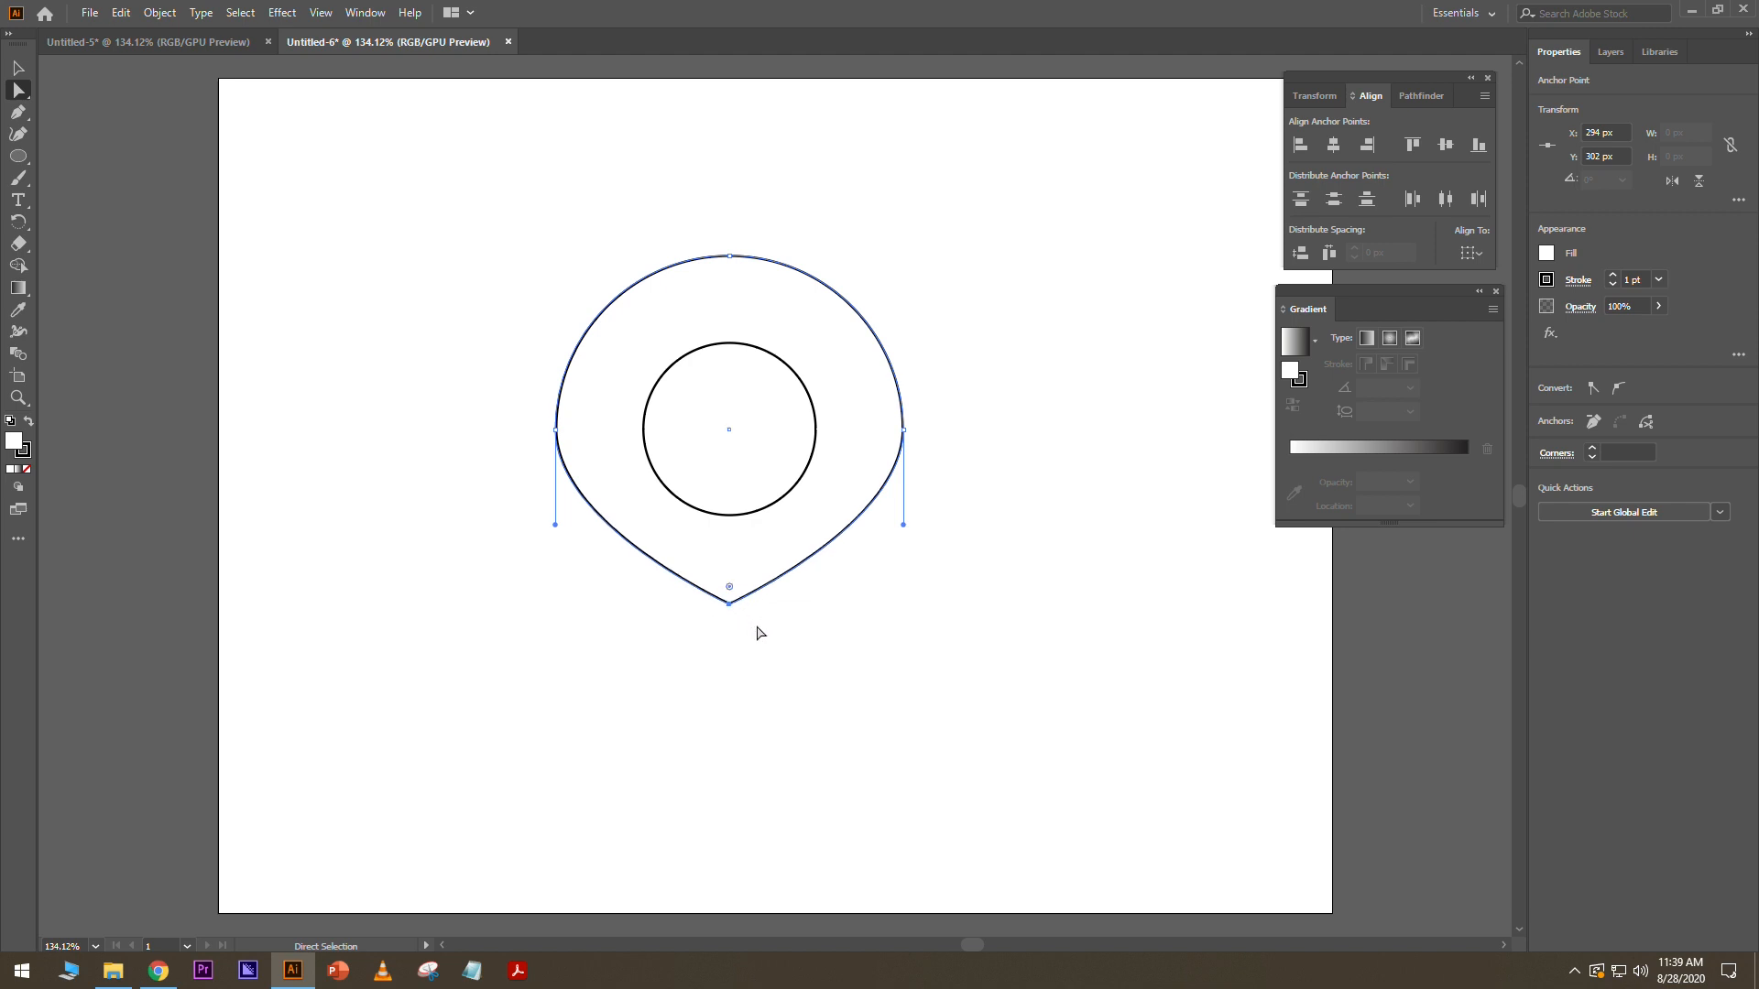
key("Down")
key("Down")
key("Down")
key("Down")
key("Down")
key("Down")
key("Down")
key("Down")
key("Down")
key("Down")
key("Down")
key("Down")
key("Down")
key("Down")
key("Down")
key("Down")
key("Down")
key("Down")
key("Down")
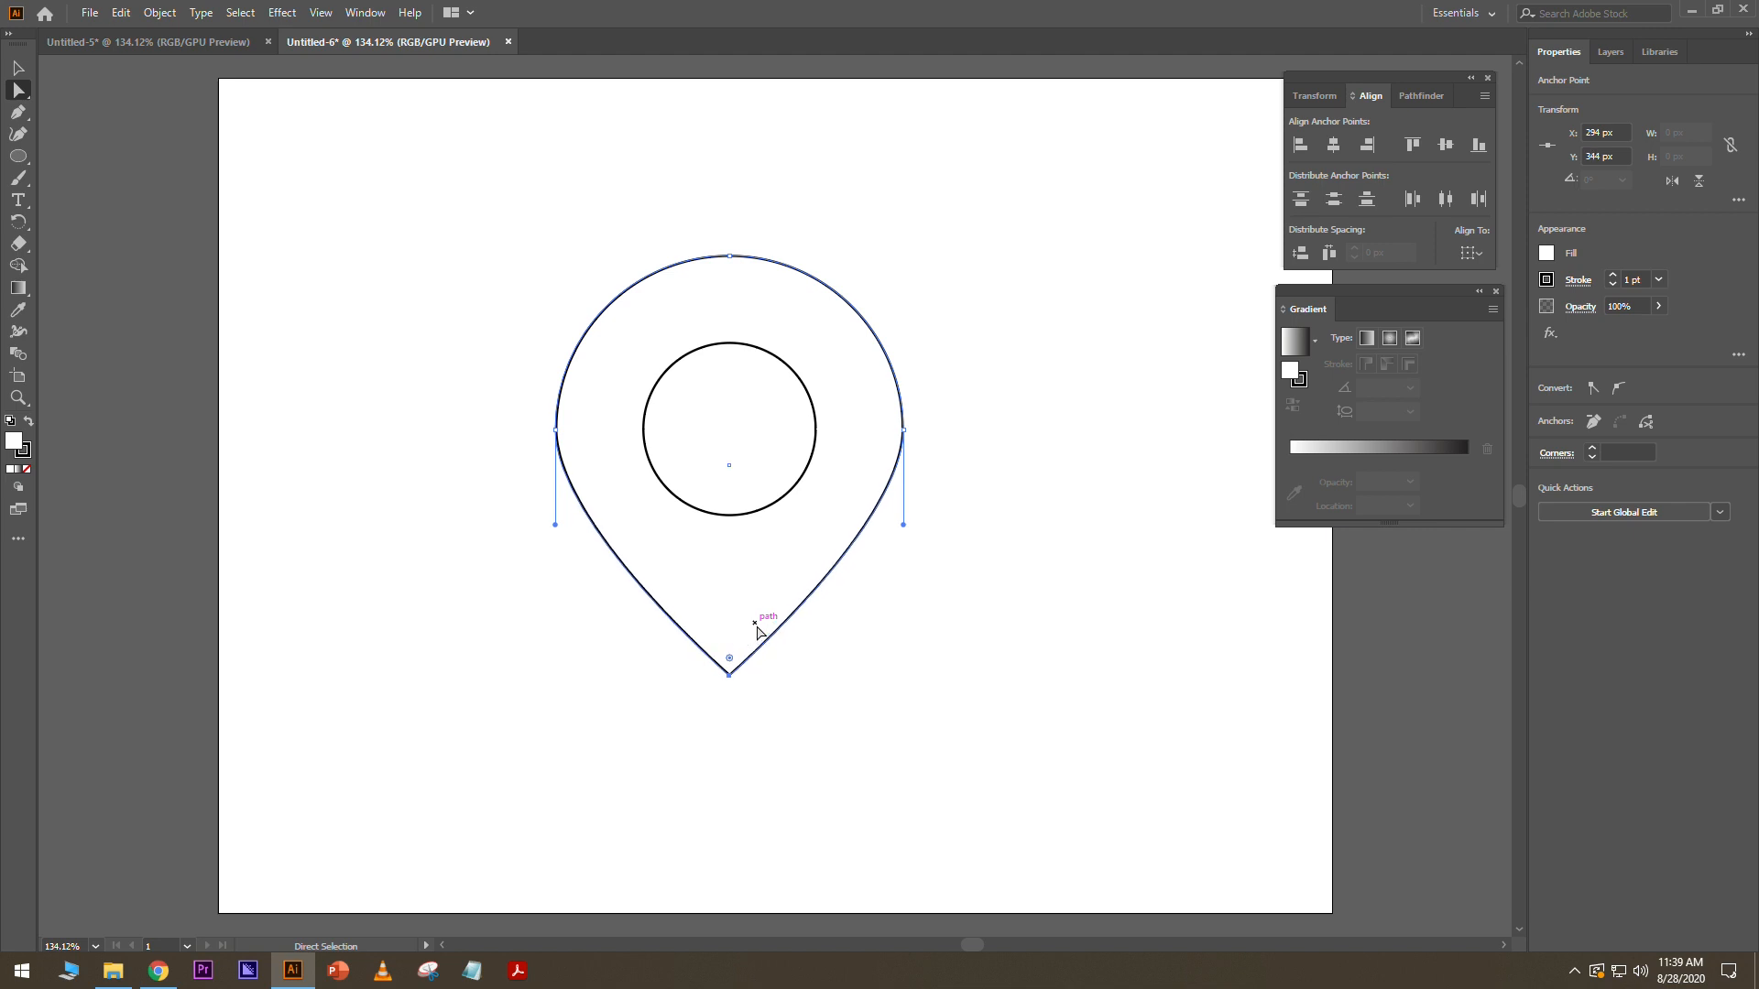
key("Down")
key("Down")
key("Down")
key("Down")
key("Down")
key("Down")
key("Down")
key("Down")
key("Down")
key("Down")
key("Down")
key("Down")
key("Down")
key("Down")
key("Down")
key("Down")
key("Down")
key("Down")
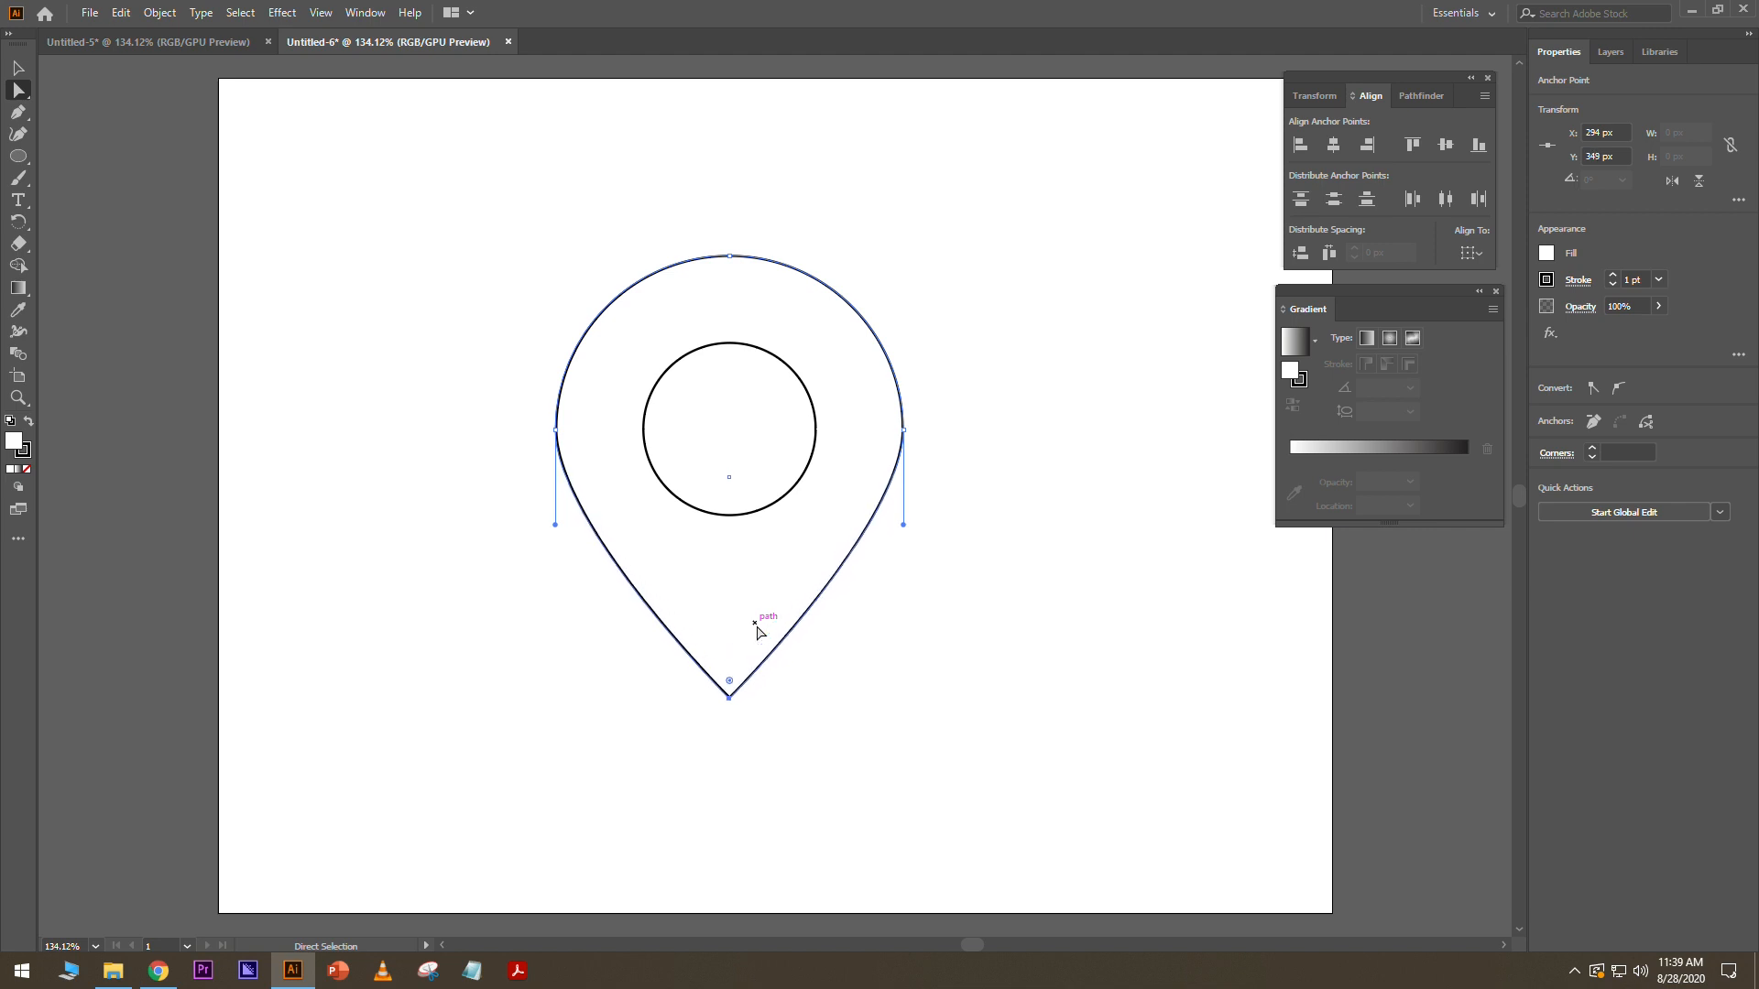
key("Down")
key("Down")
key("Down")
key("Down")
key("Down")
key("Down")
key("Down")
key("Down")
key("Down")
key("Down")
key("Down")
key("Down")
key("Down")
key("Down")
key("Down")
key("Down")
key("Down")
key("Down")
key("Down")
key("Down")
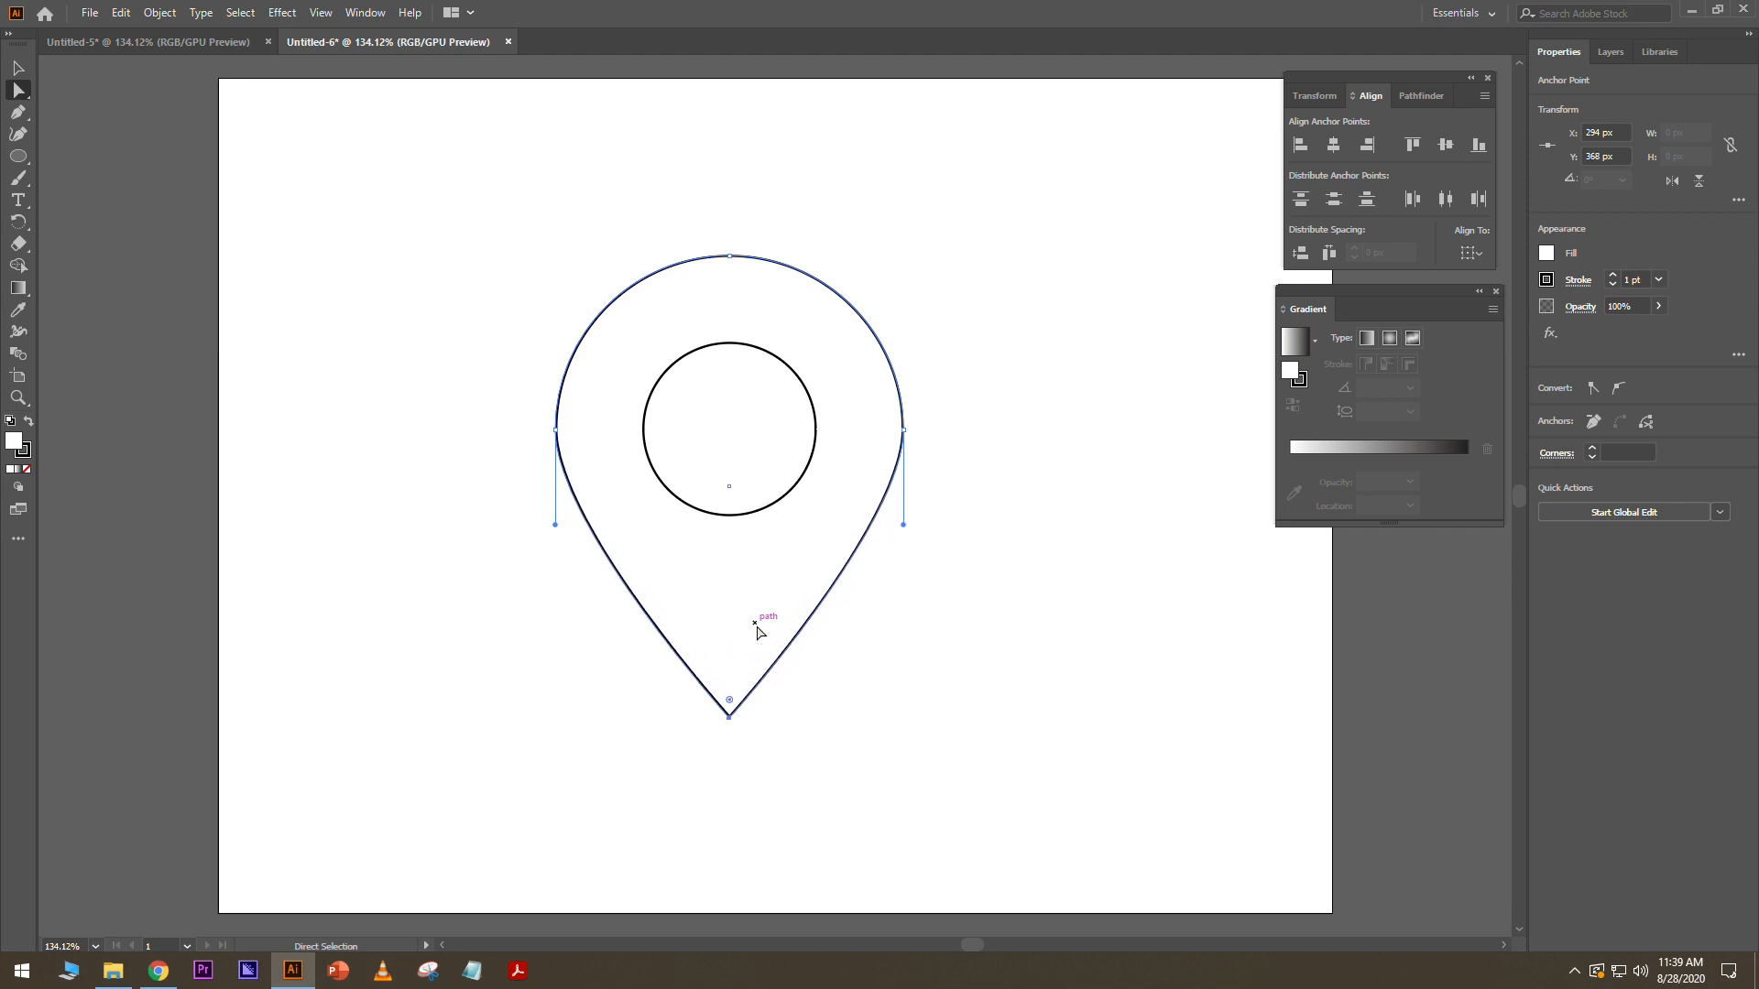
key("Down")
key("Down")
key("Down")
key("Down")
key("Down")
key("Down")
key("Down")
key("Down")
key("Down")
key("Down")
key("Down")
key("Down")
key("Down")
key("Down")
key("Down")
key("Down")
key("Down")
key("Down")
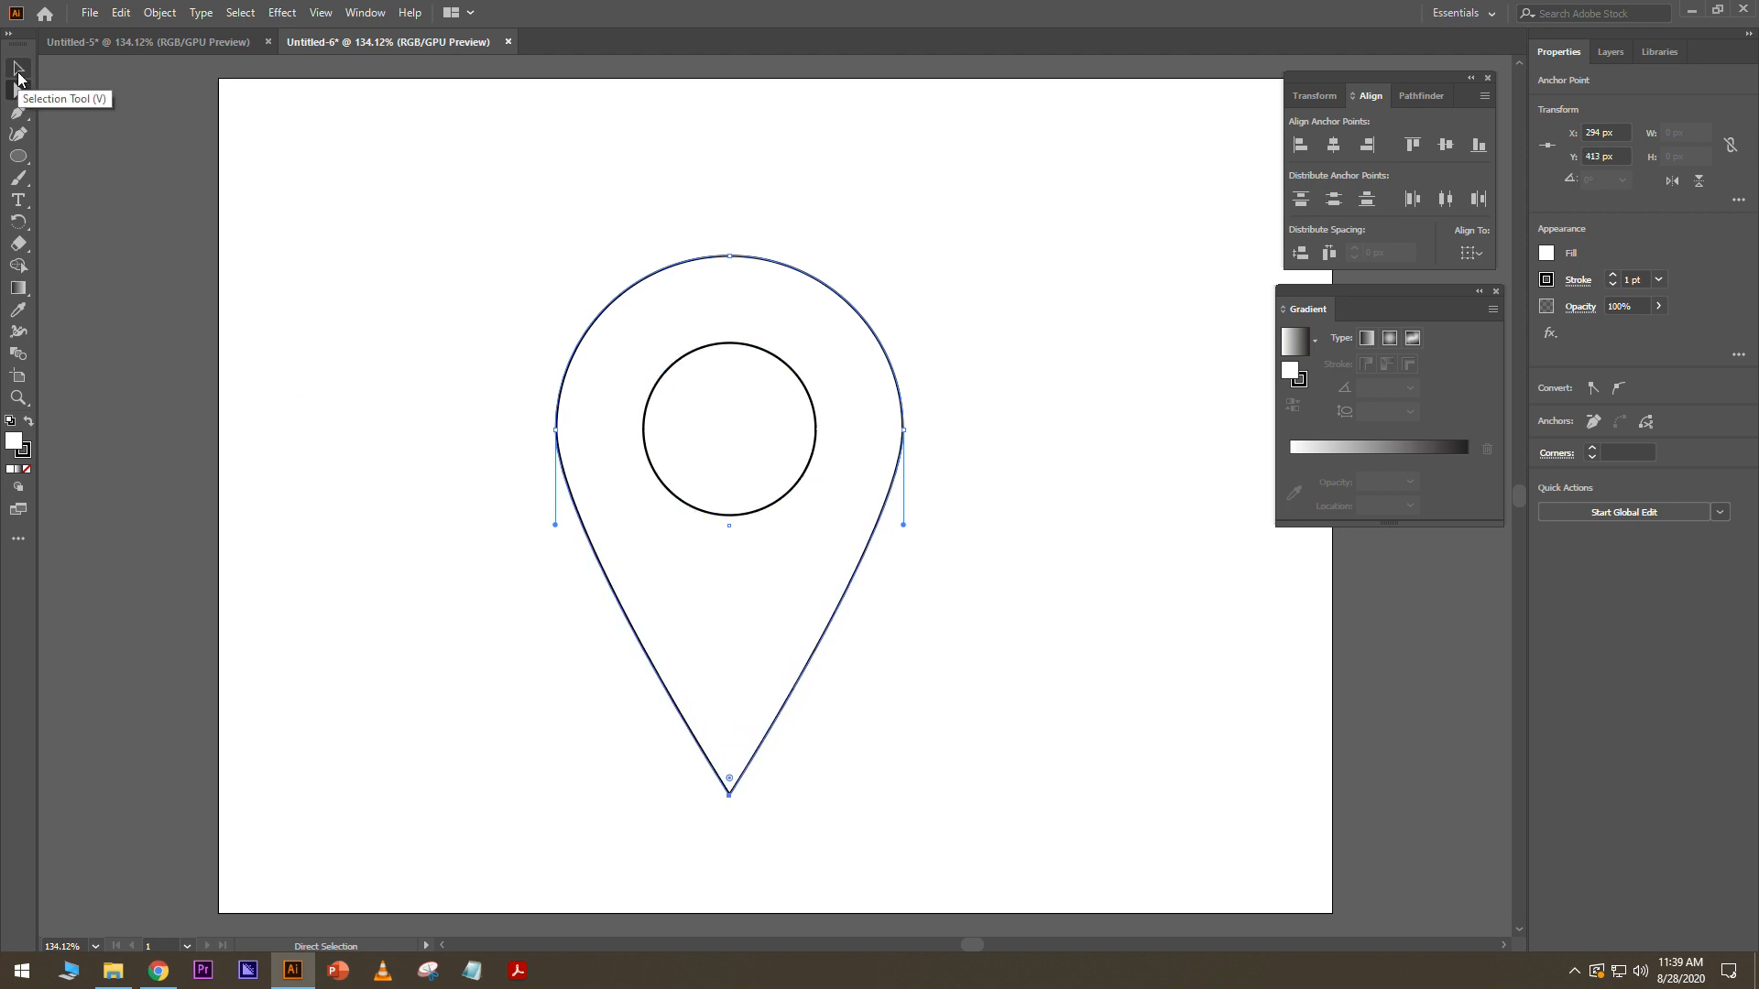
left_click(18, 78)
left_click(540, 235)
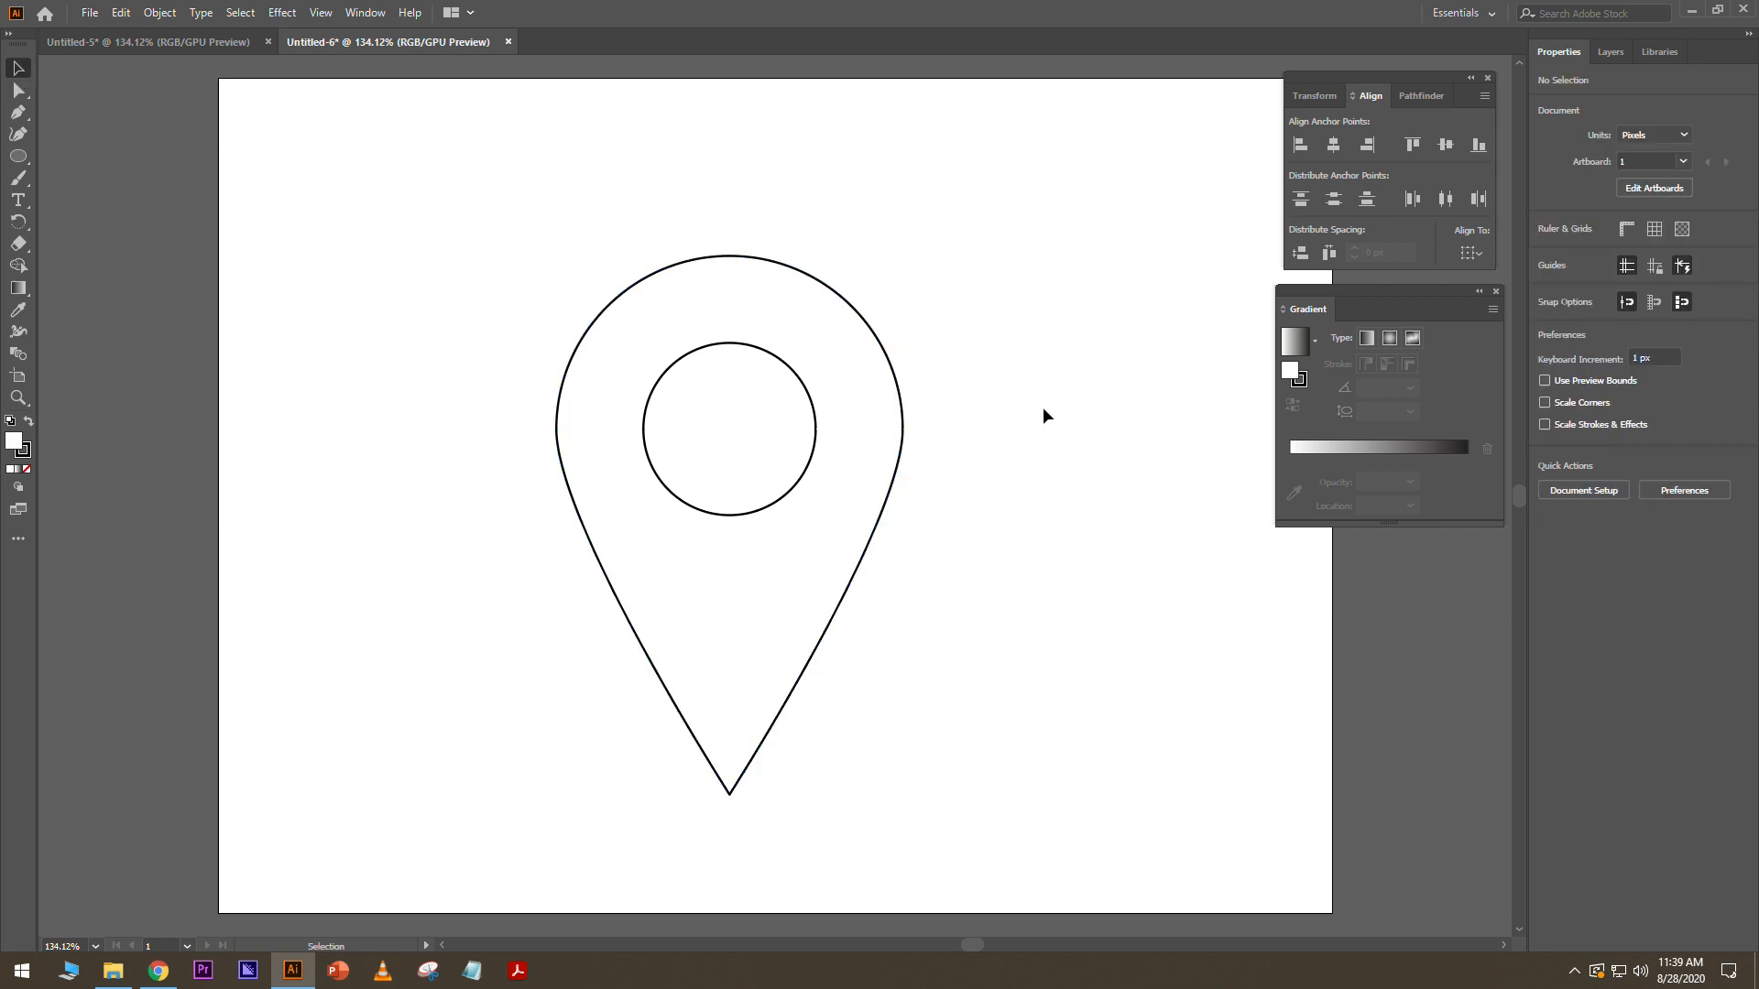
Fill the pin outline and its inner circle with the teal swatch, and select only the inner circle.
left_click_drag(863, 278, 703, 443)
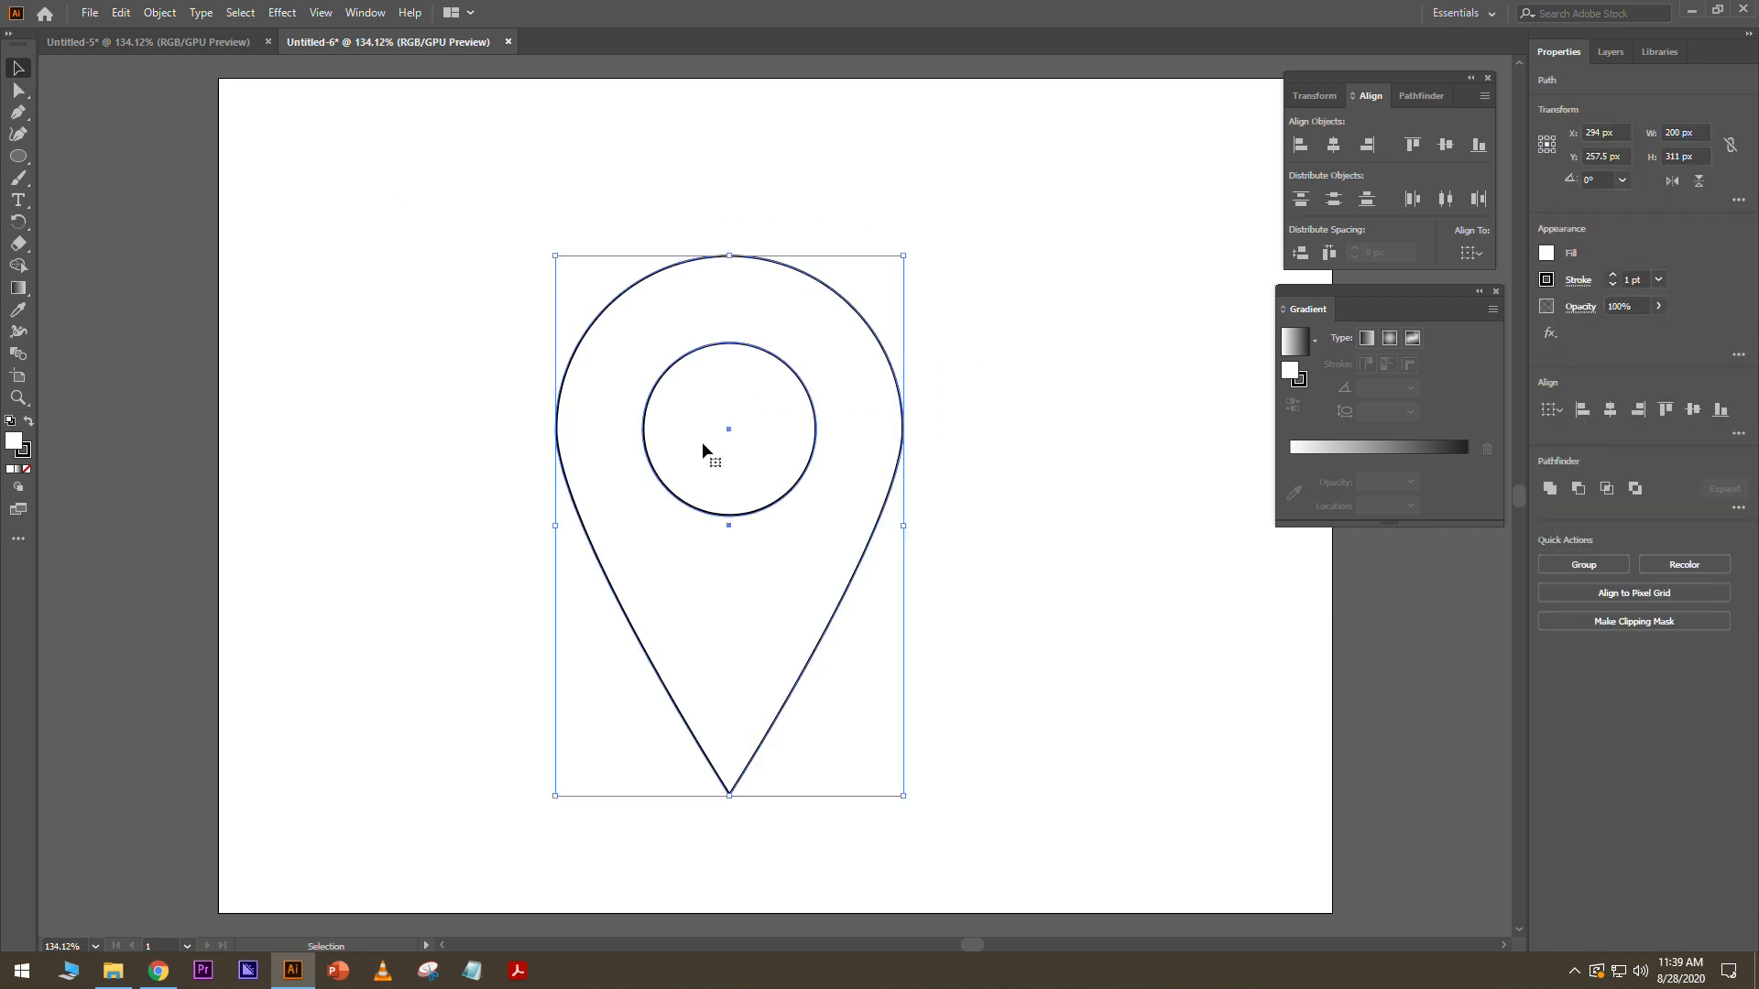
left_click(1547, 254)
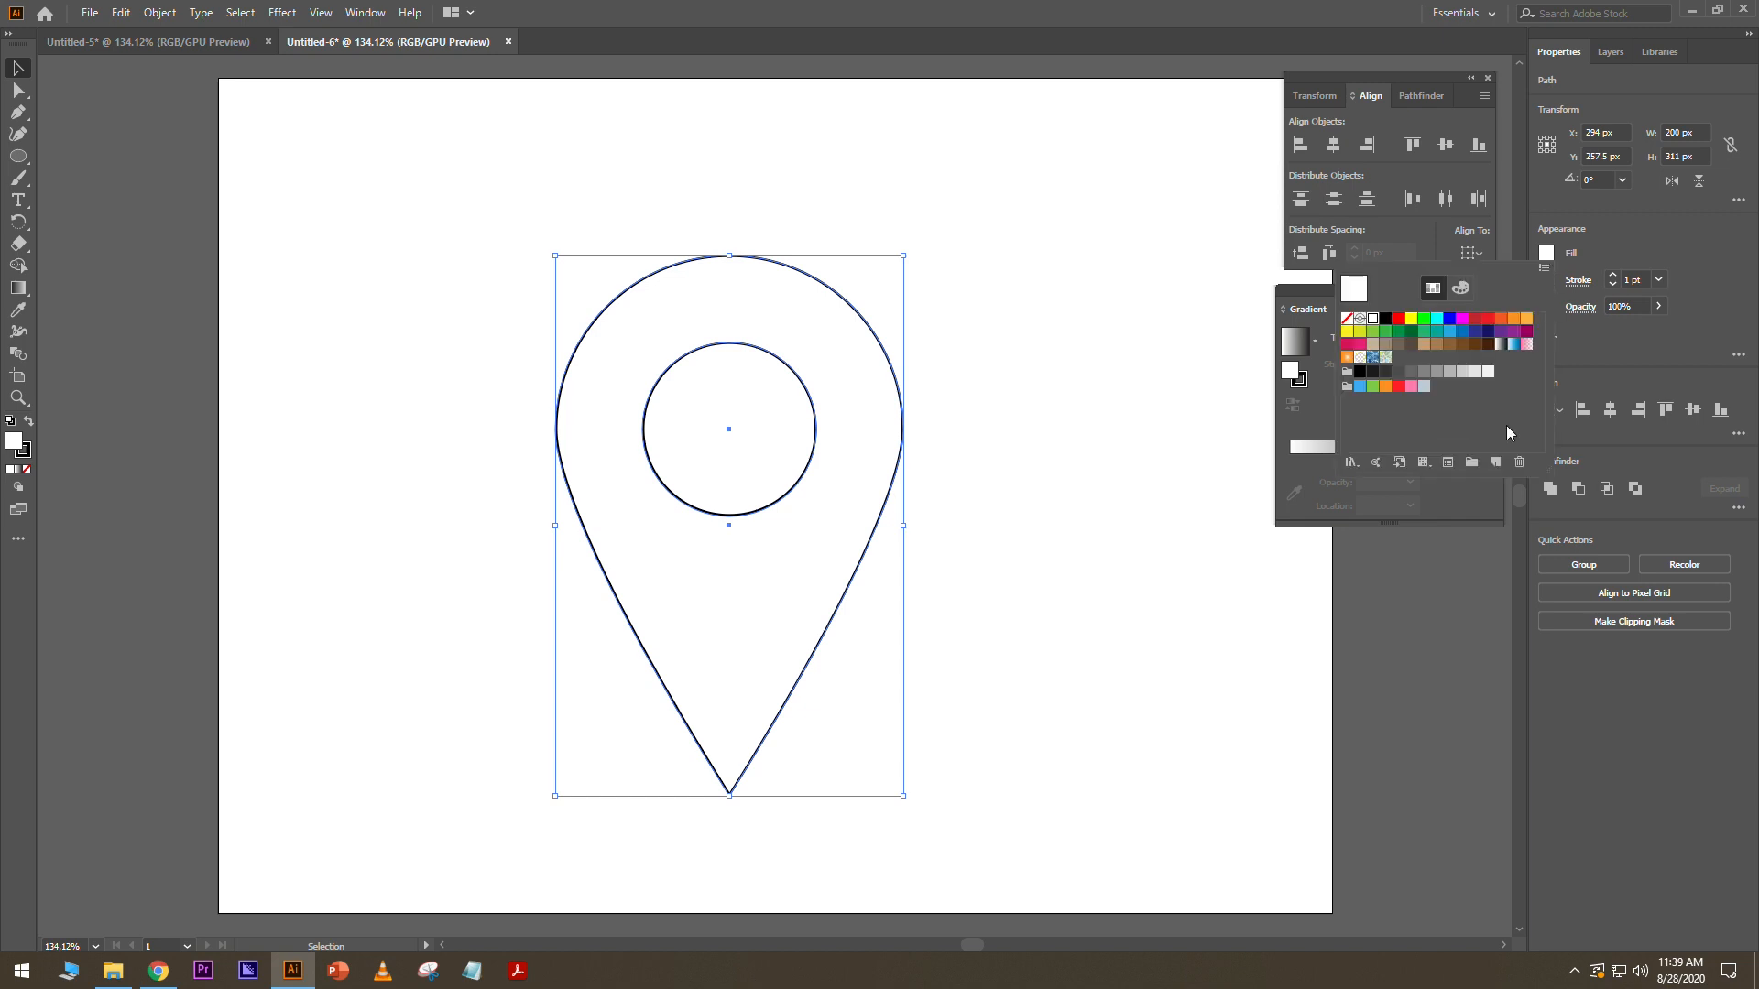
left_click(1437, 332)
left_click(1017, 398)
left_click(1017, 384)
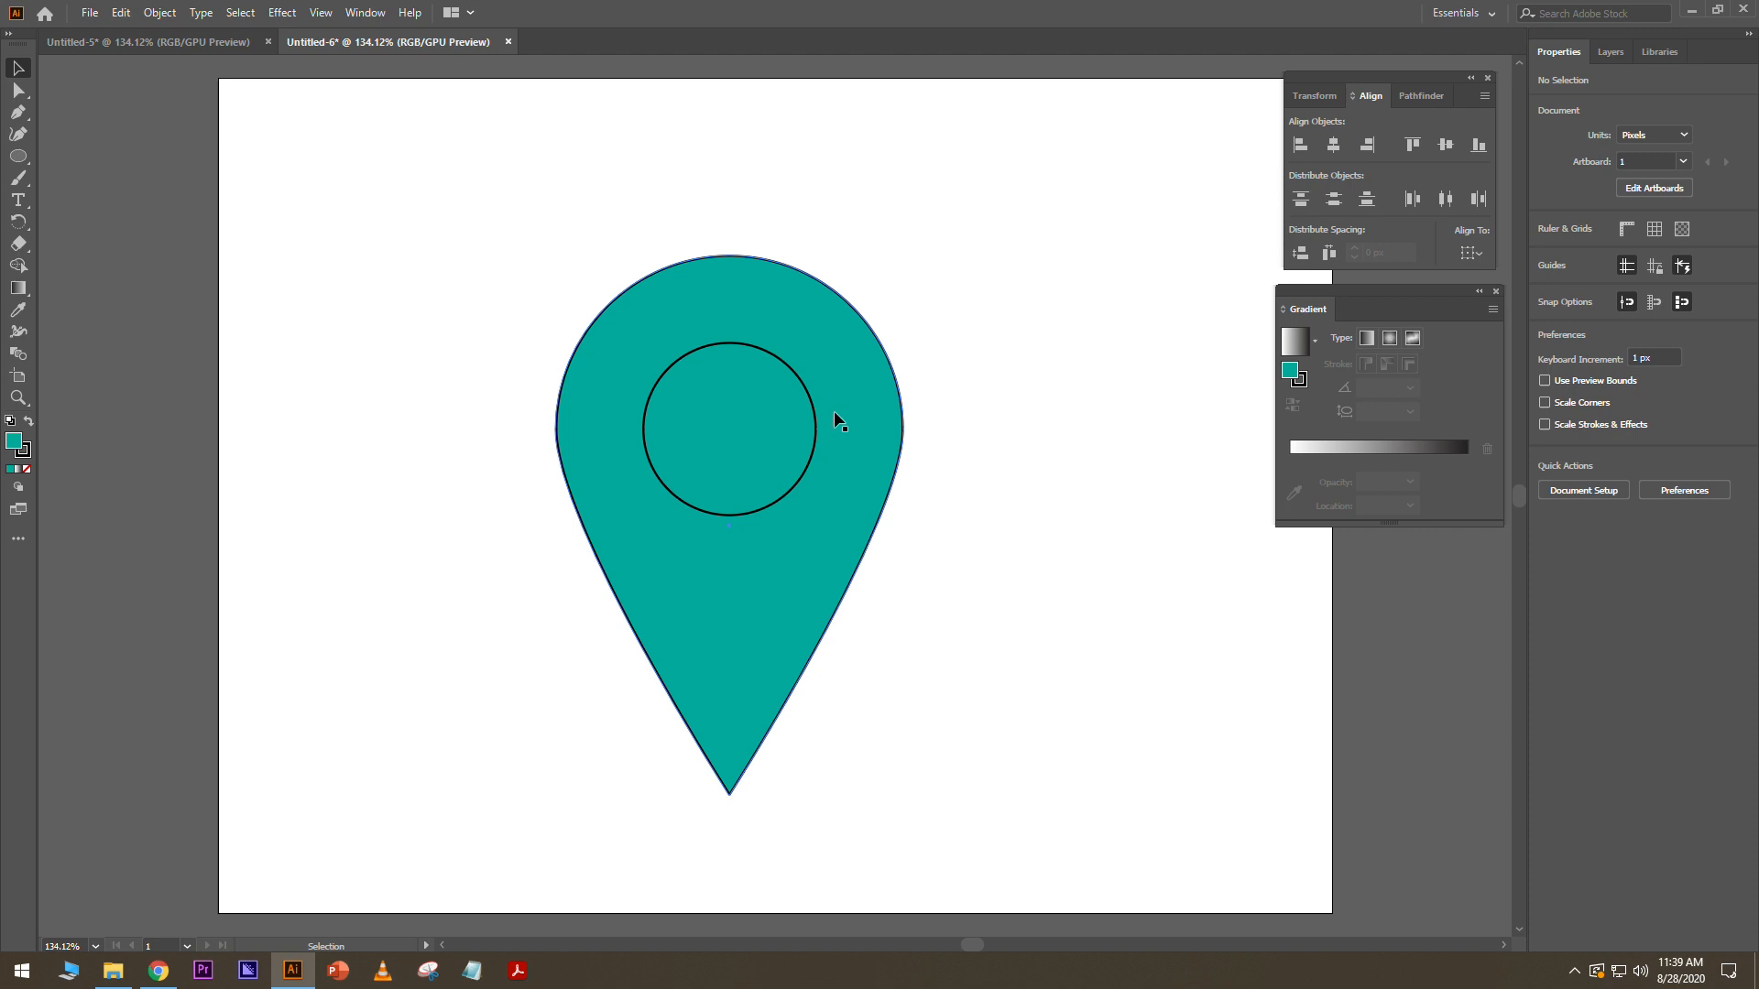
left_click(803, 387)
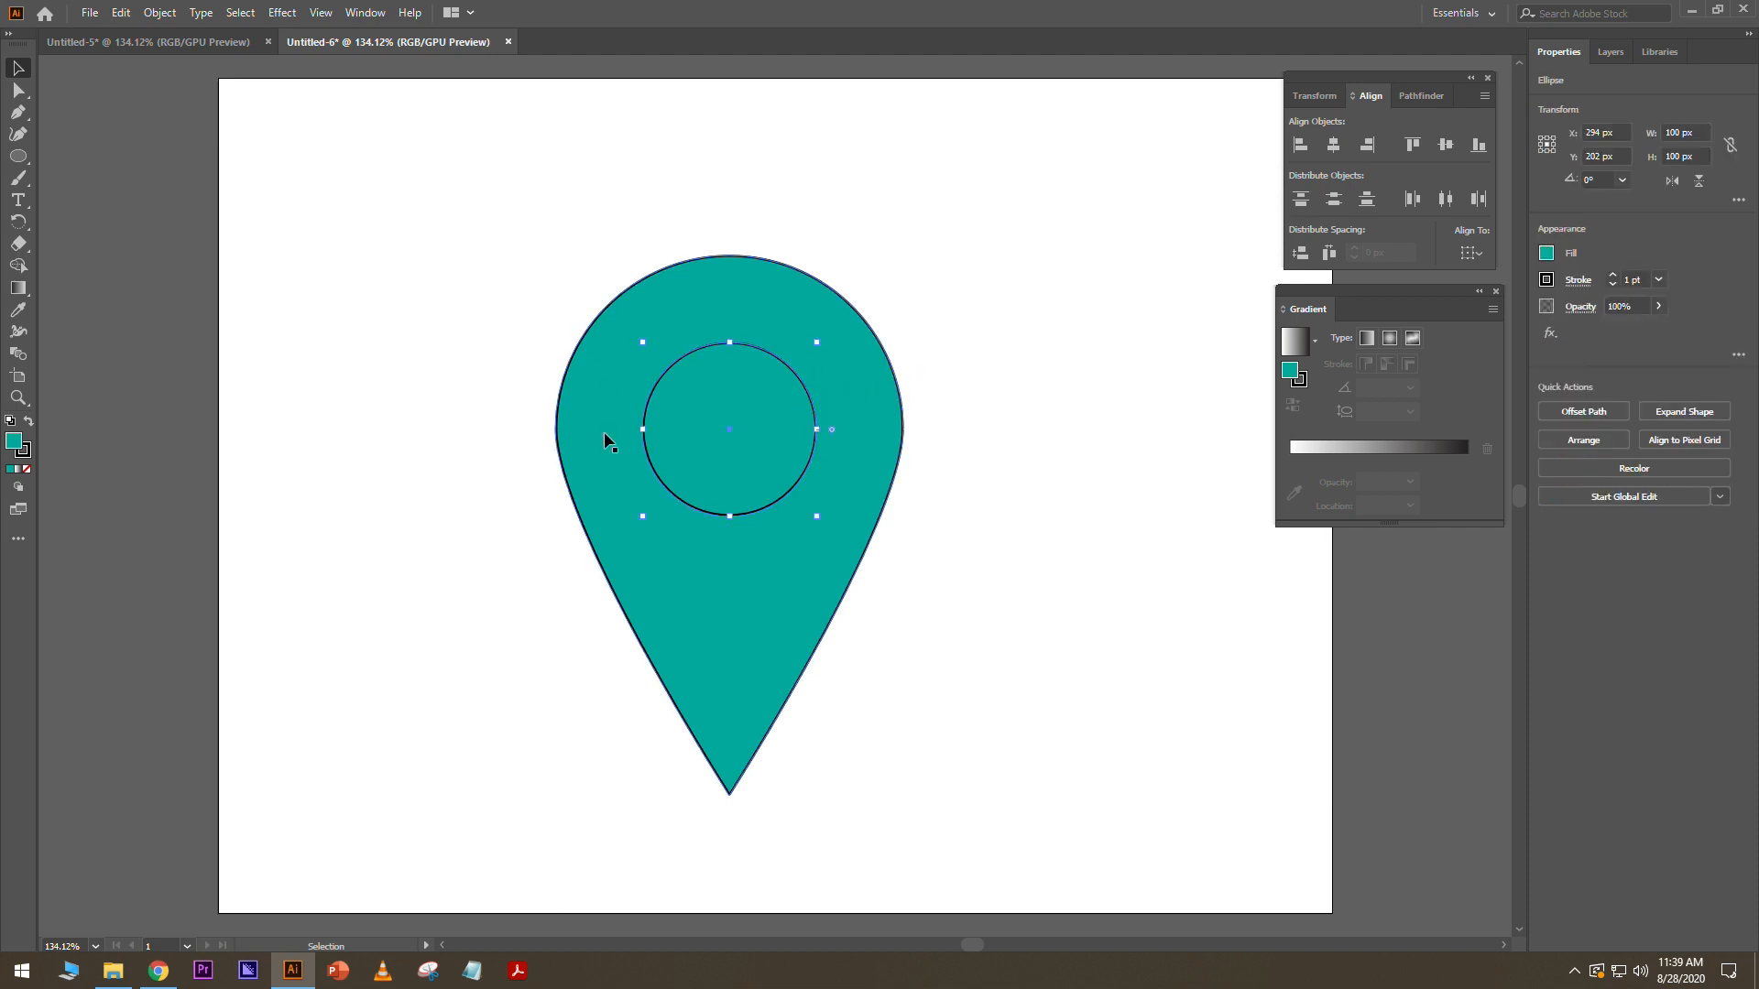
Subtract the inner circle from the pin shape with Minus Front to cut a hole, and deselect the result.
left_click(885, 363)
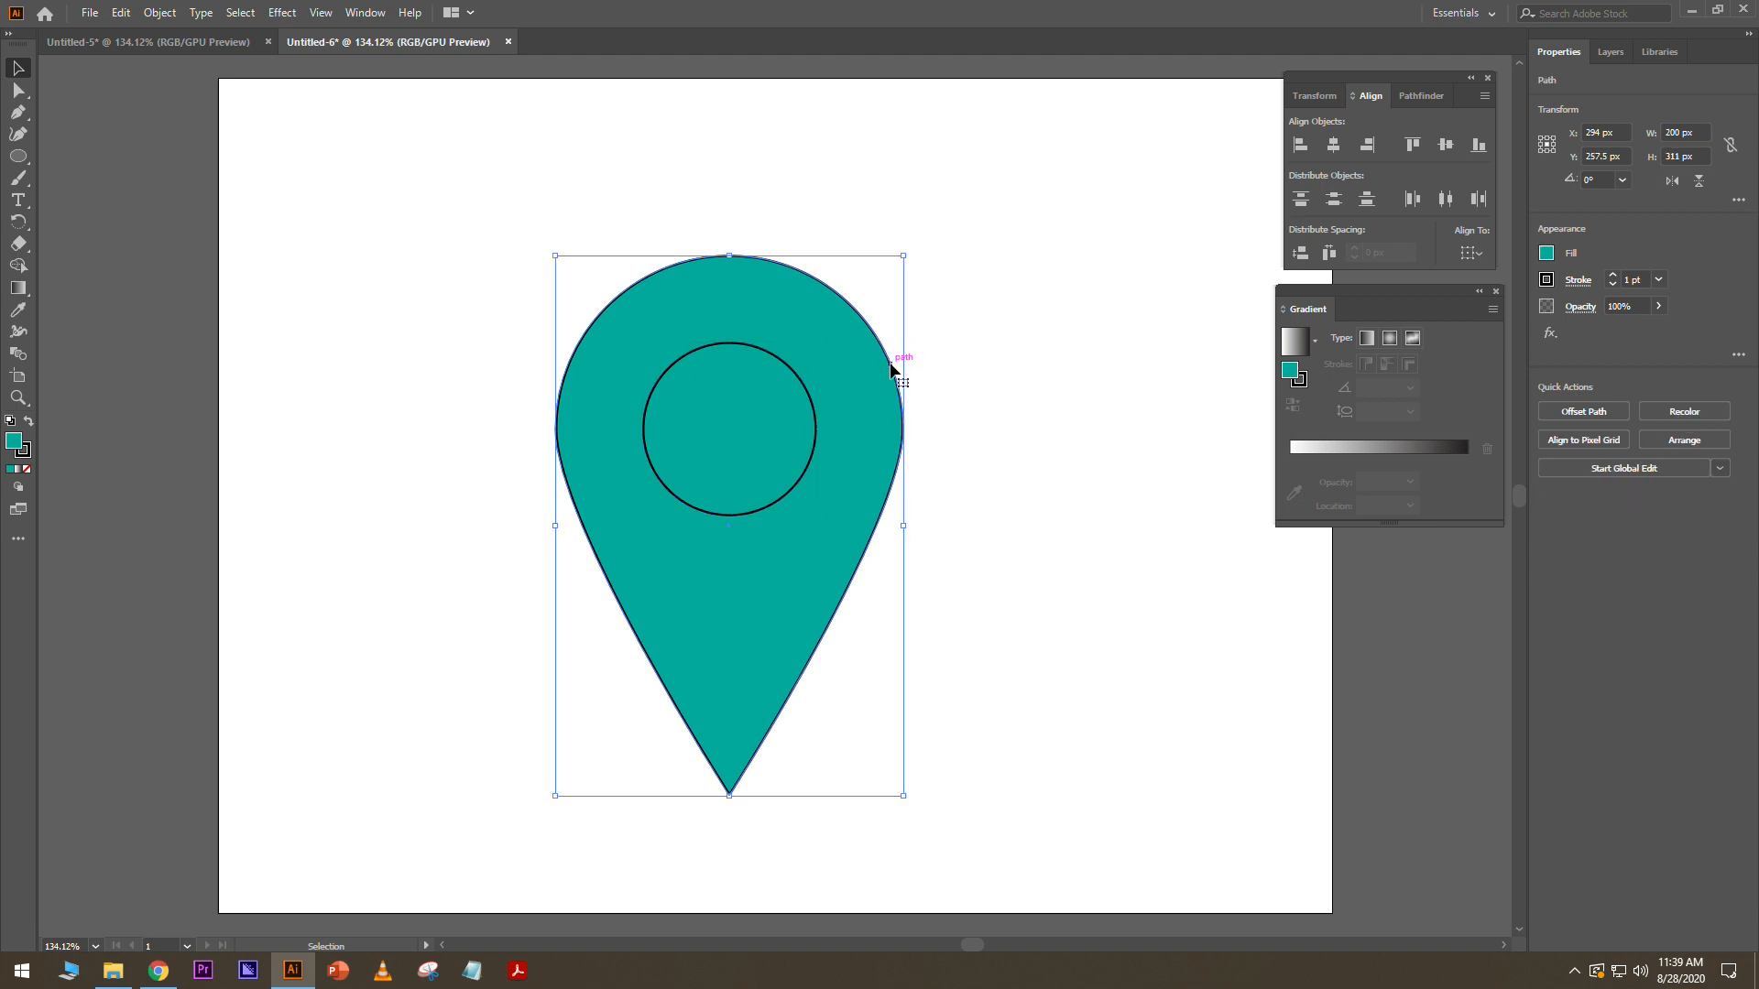
left_click(797, 378, "shift")
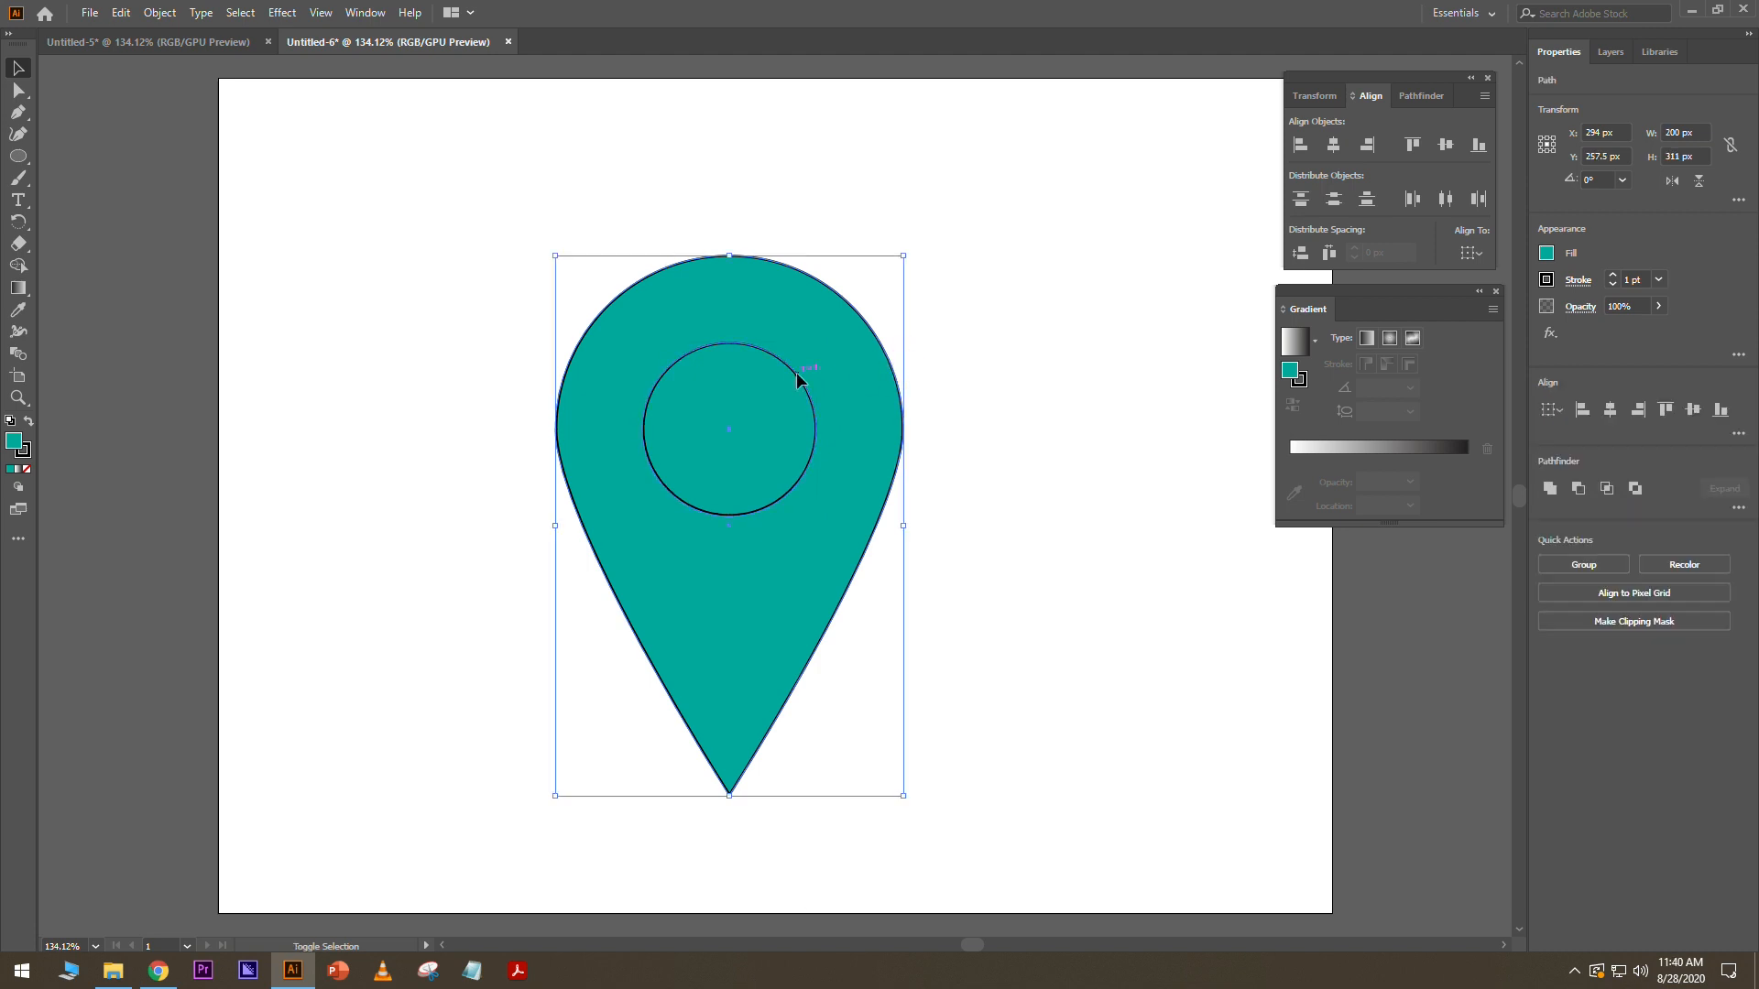
left_click(1579, 488)
left_click(1114, 539)
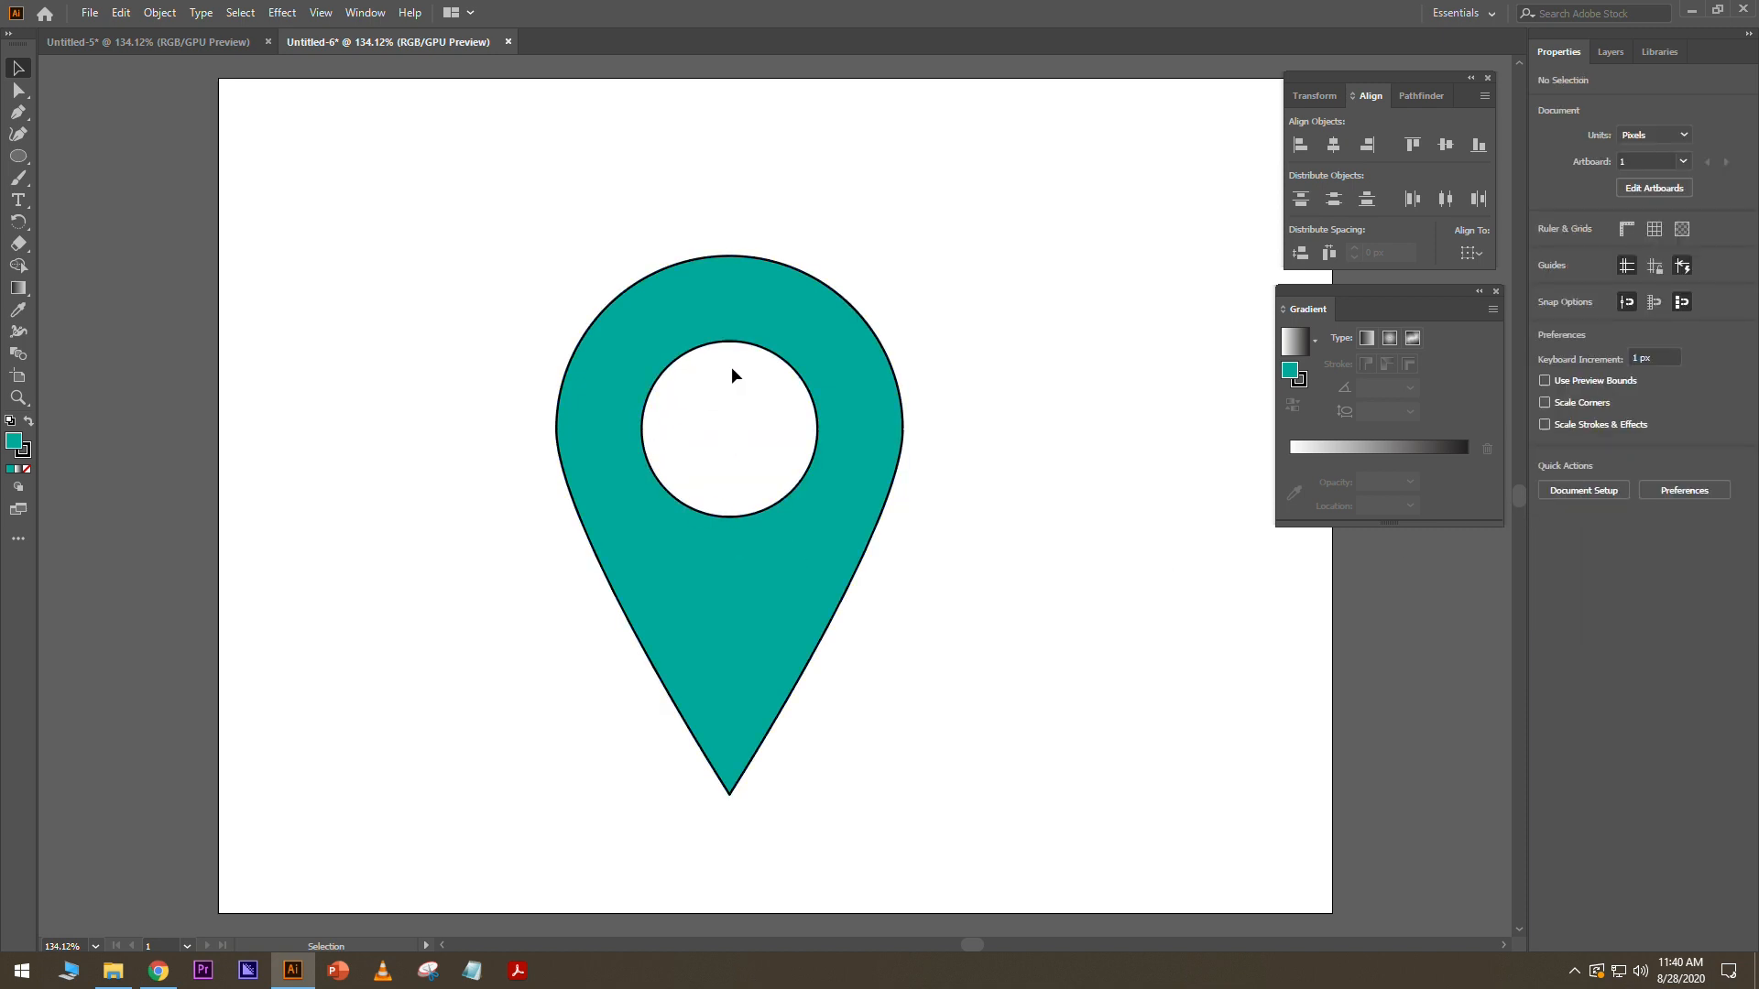
Move the pin up to about X 299, Y 224.5 px, set its stroke to None, and deselect it.
left_click_drag(838, 330, 852, 271)
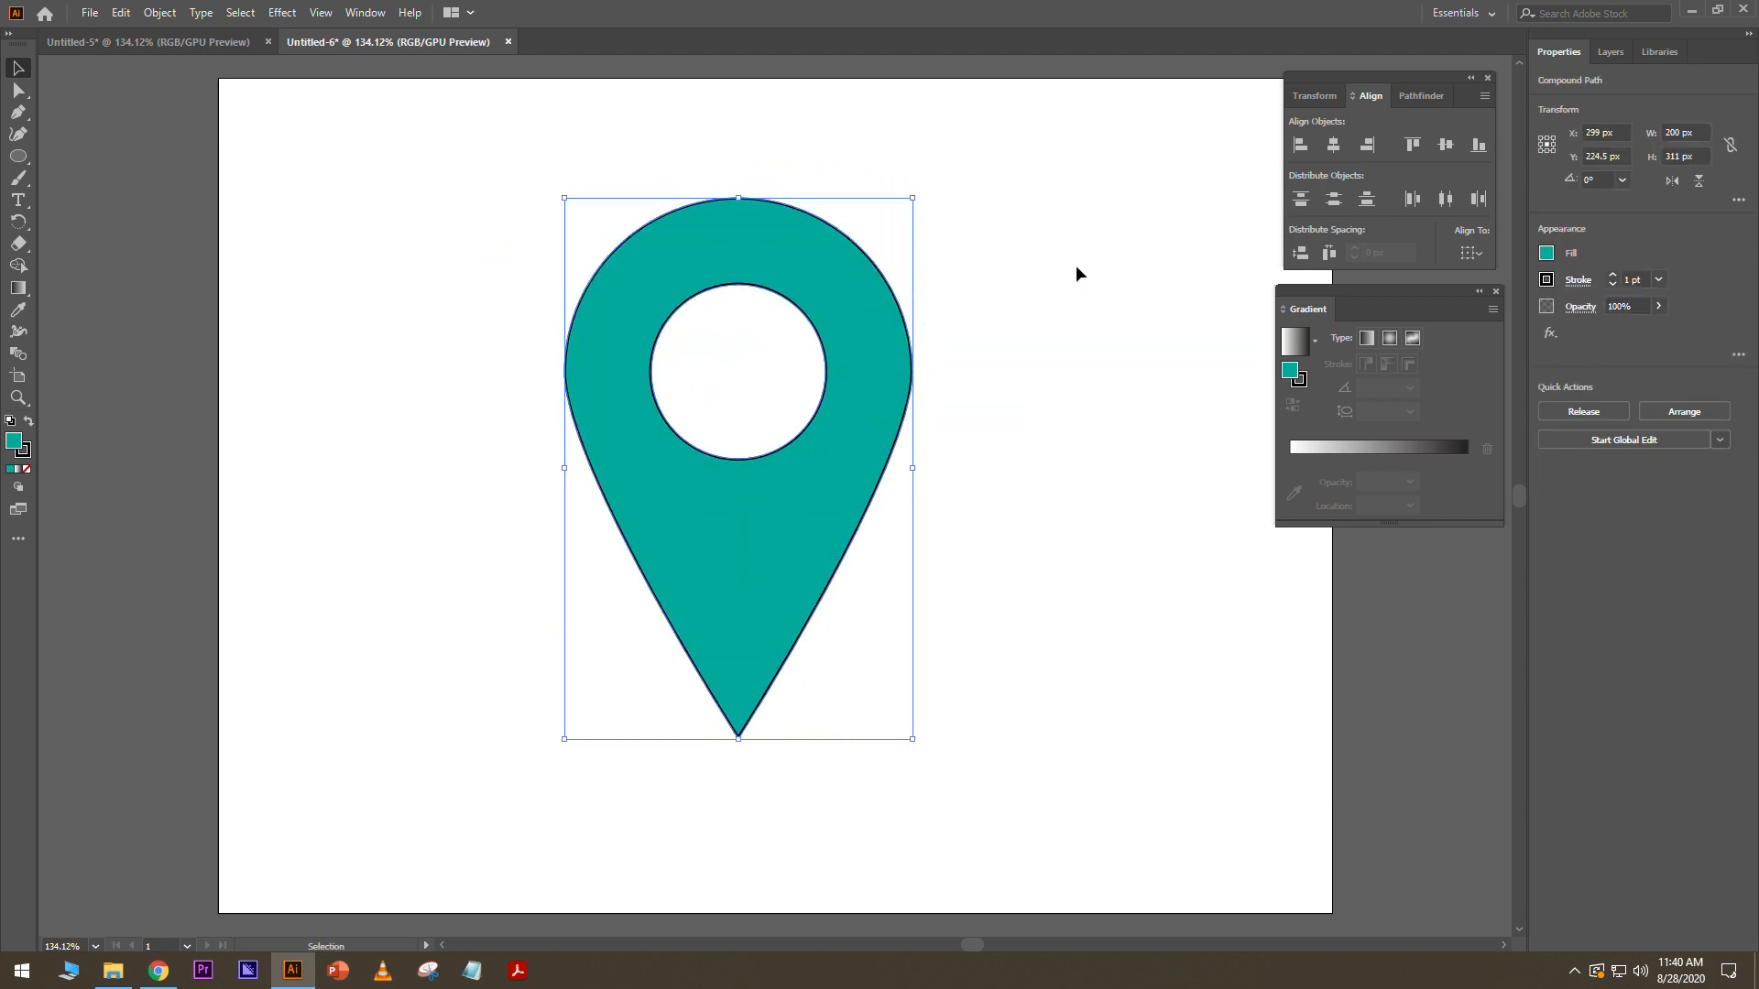
left_click(1547, 279)
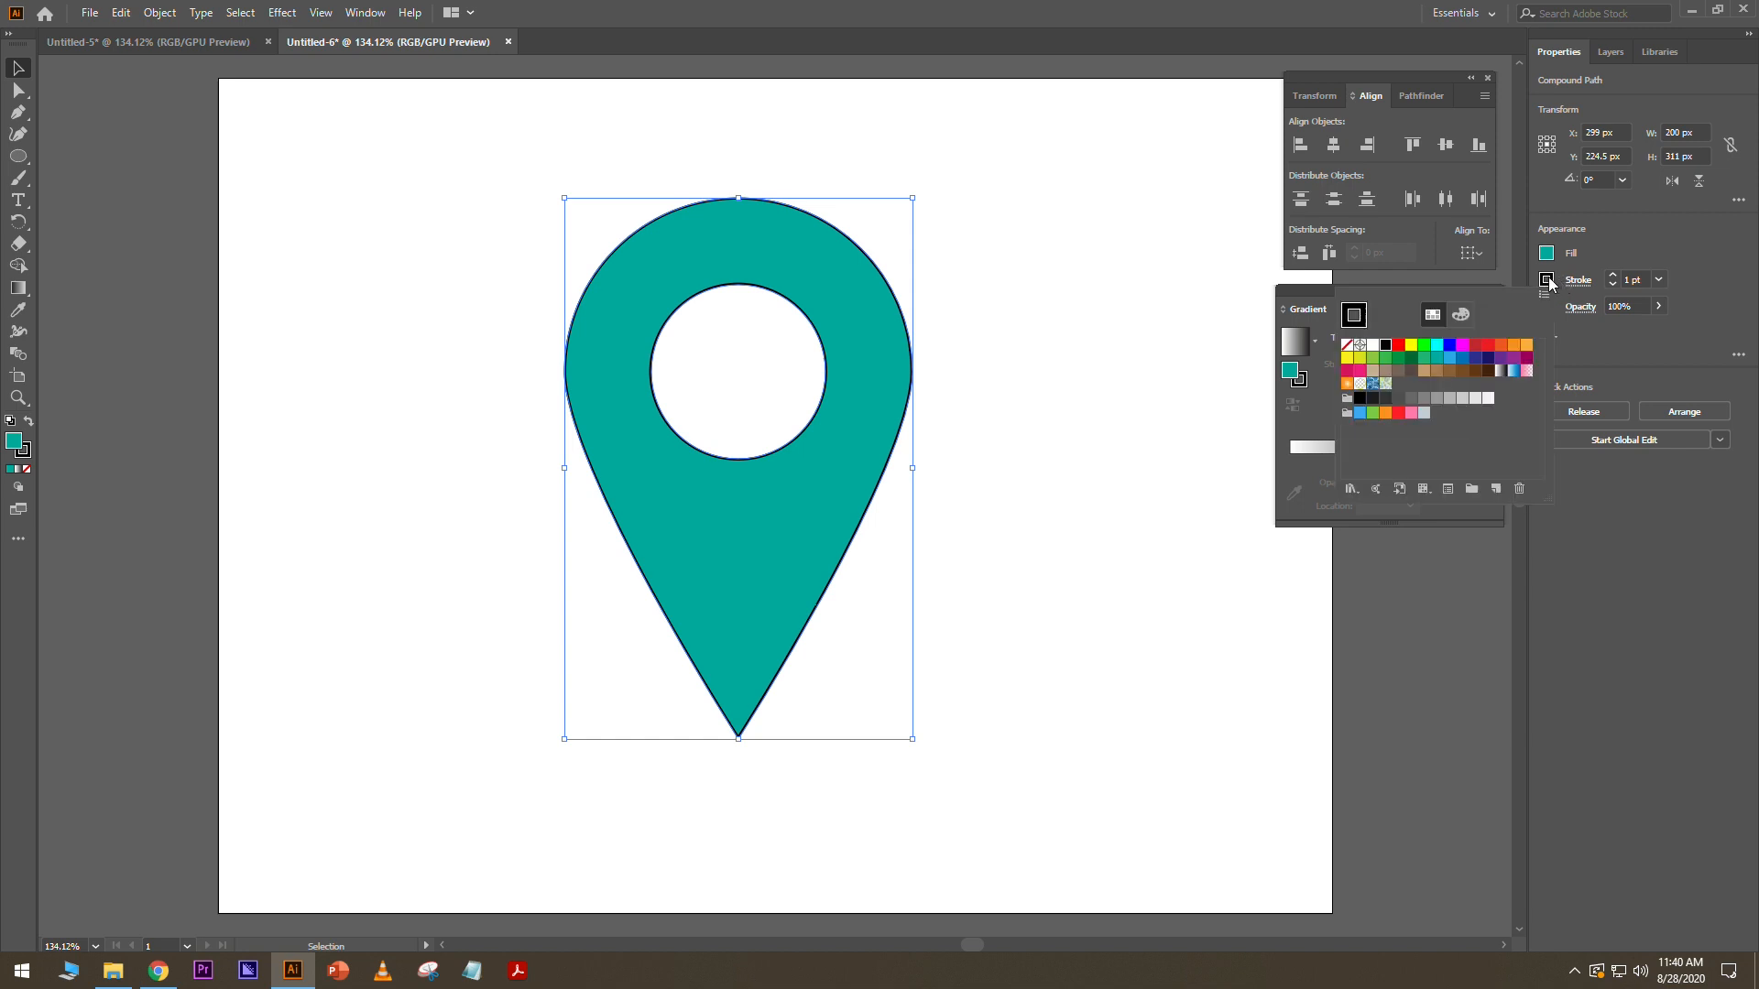
left_click(1346, 347)
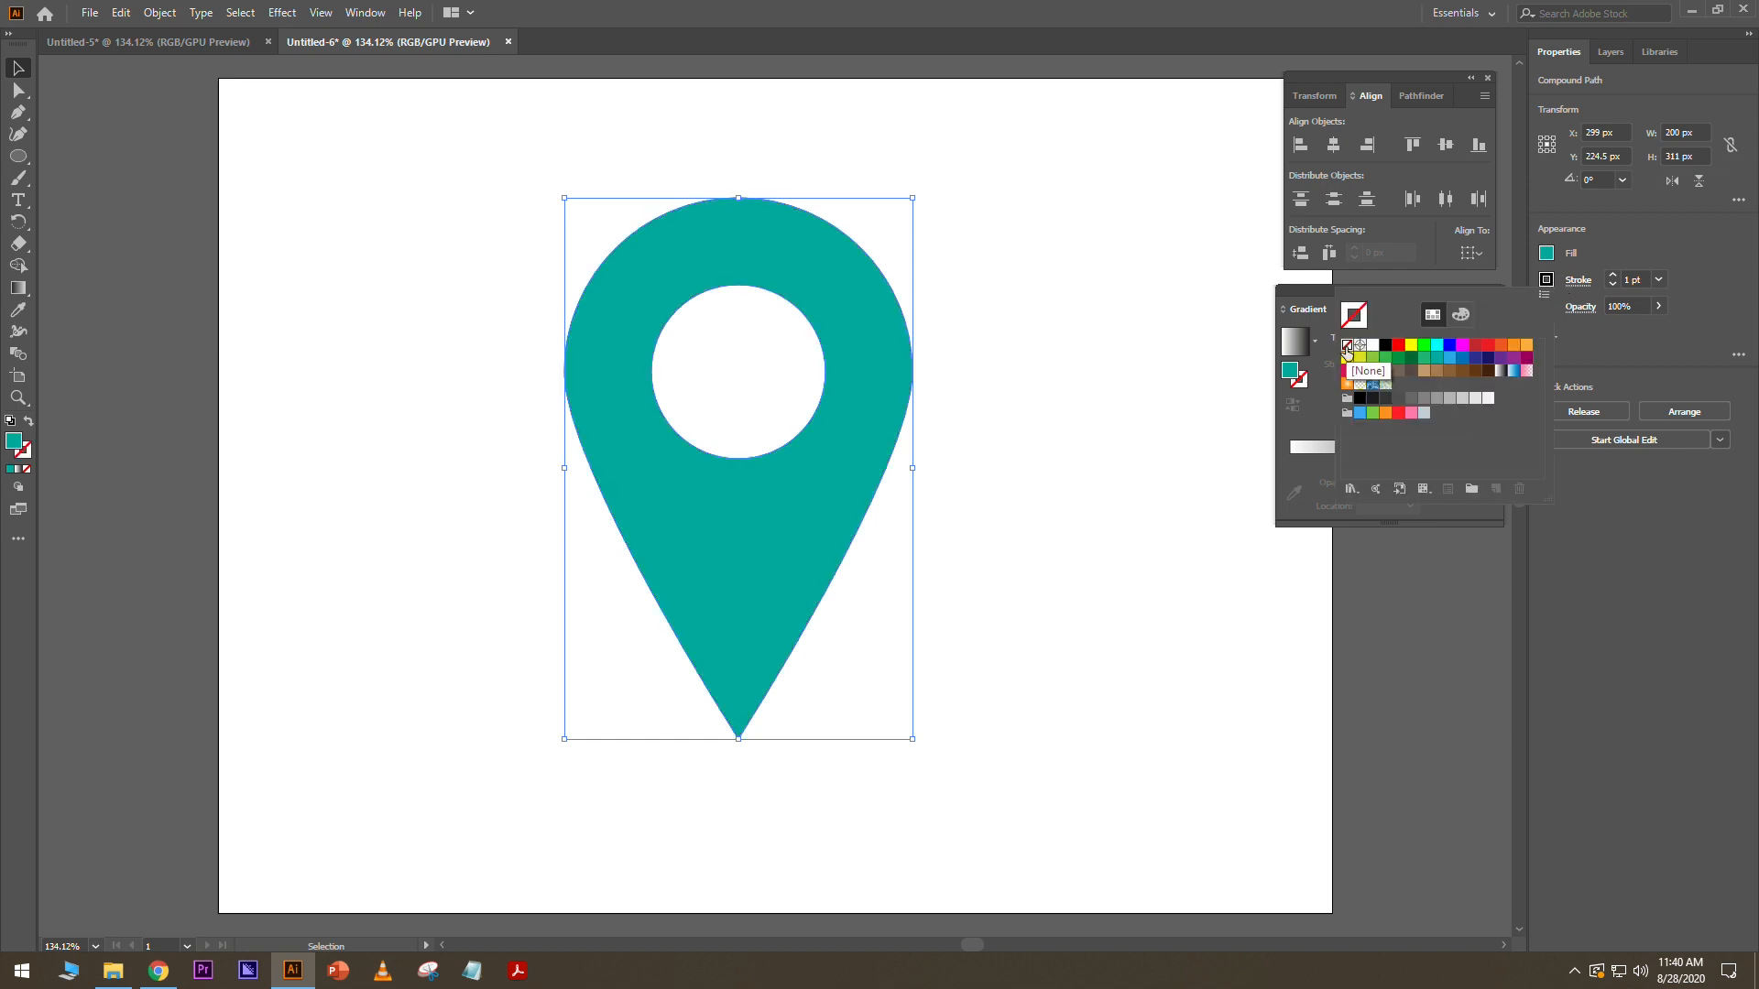
left_click(976, 356)
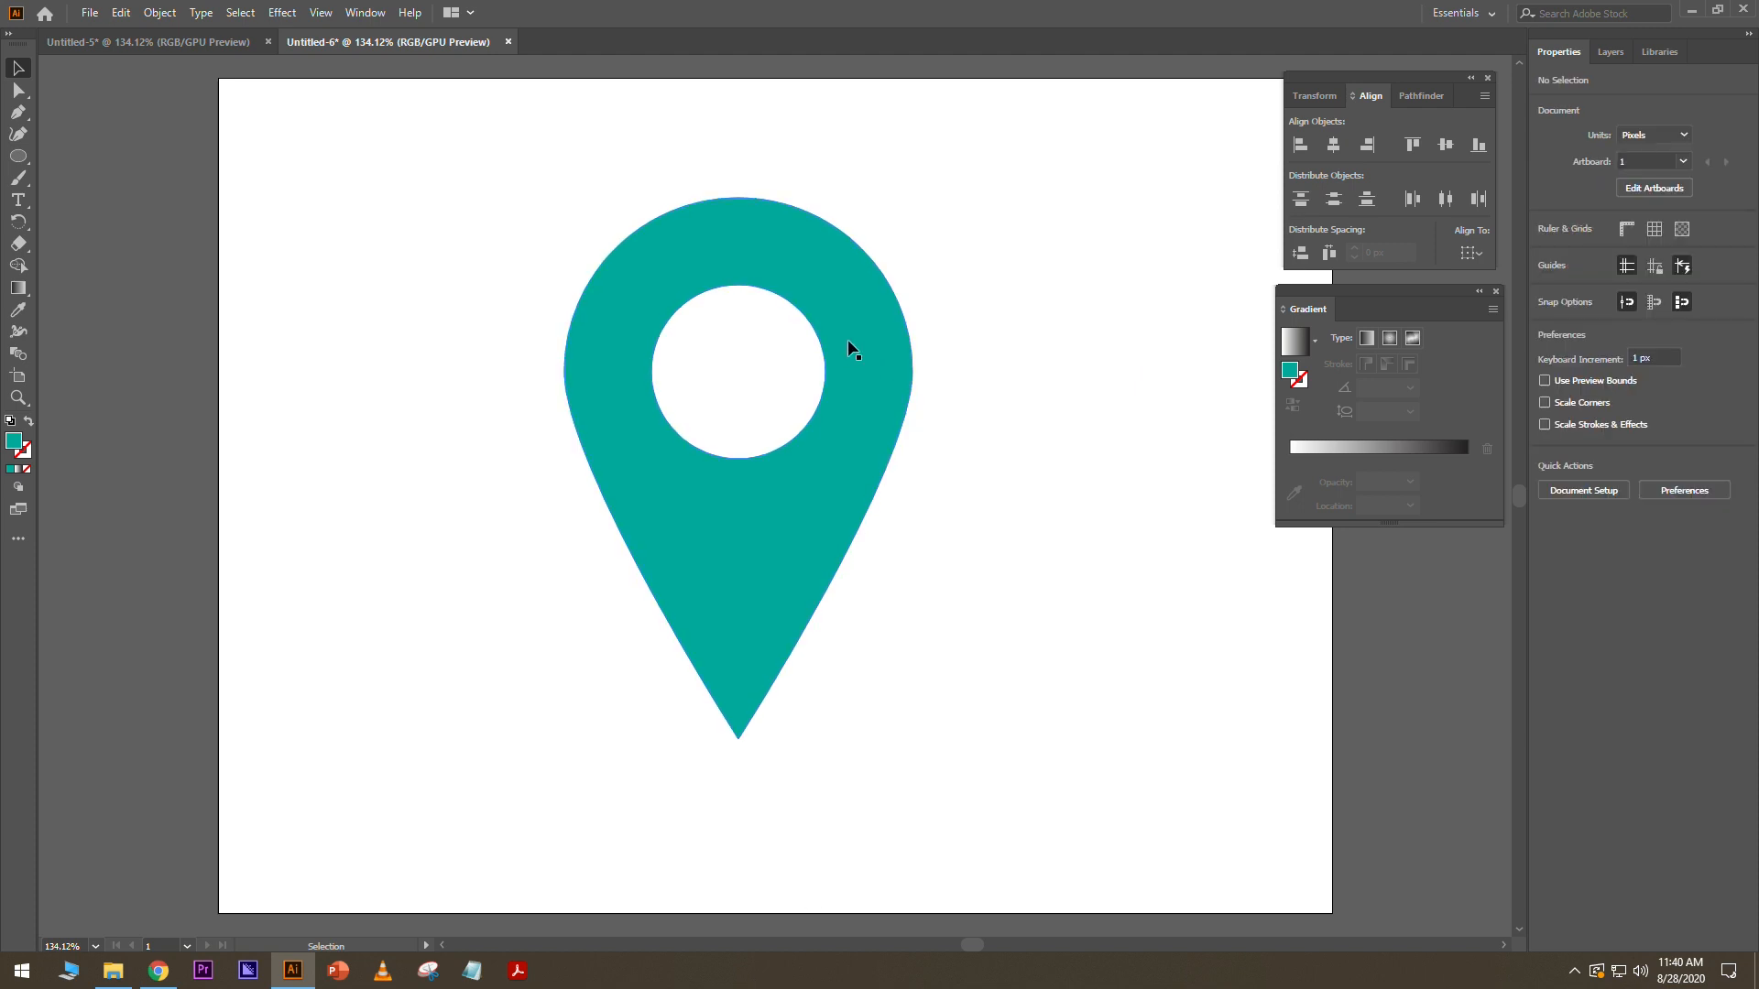
Select the pin and apply the default white-to-black linear gradient to its fill.
left_click(833, 282)
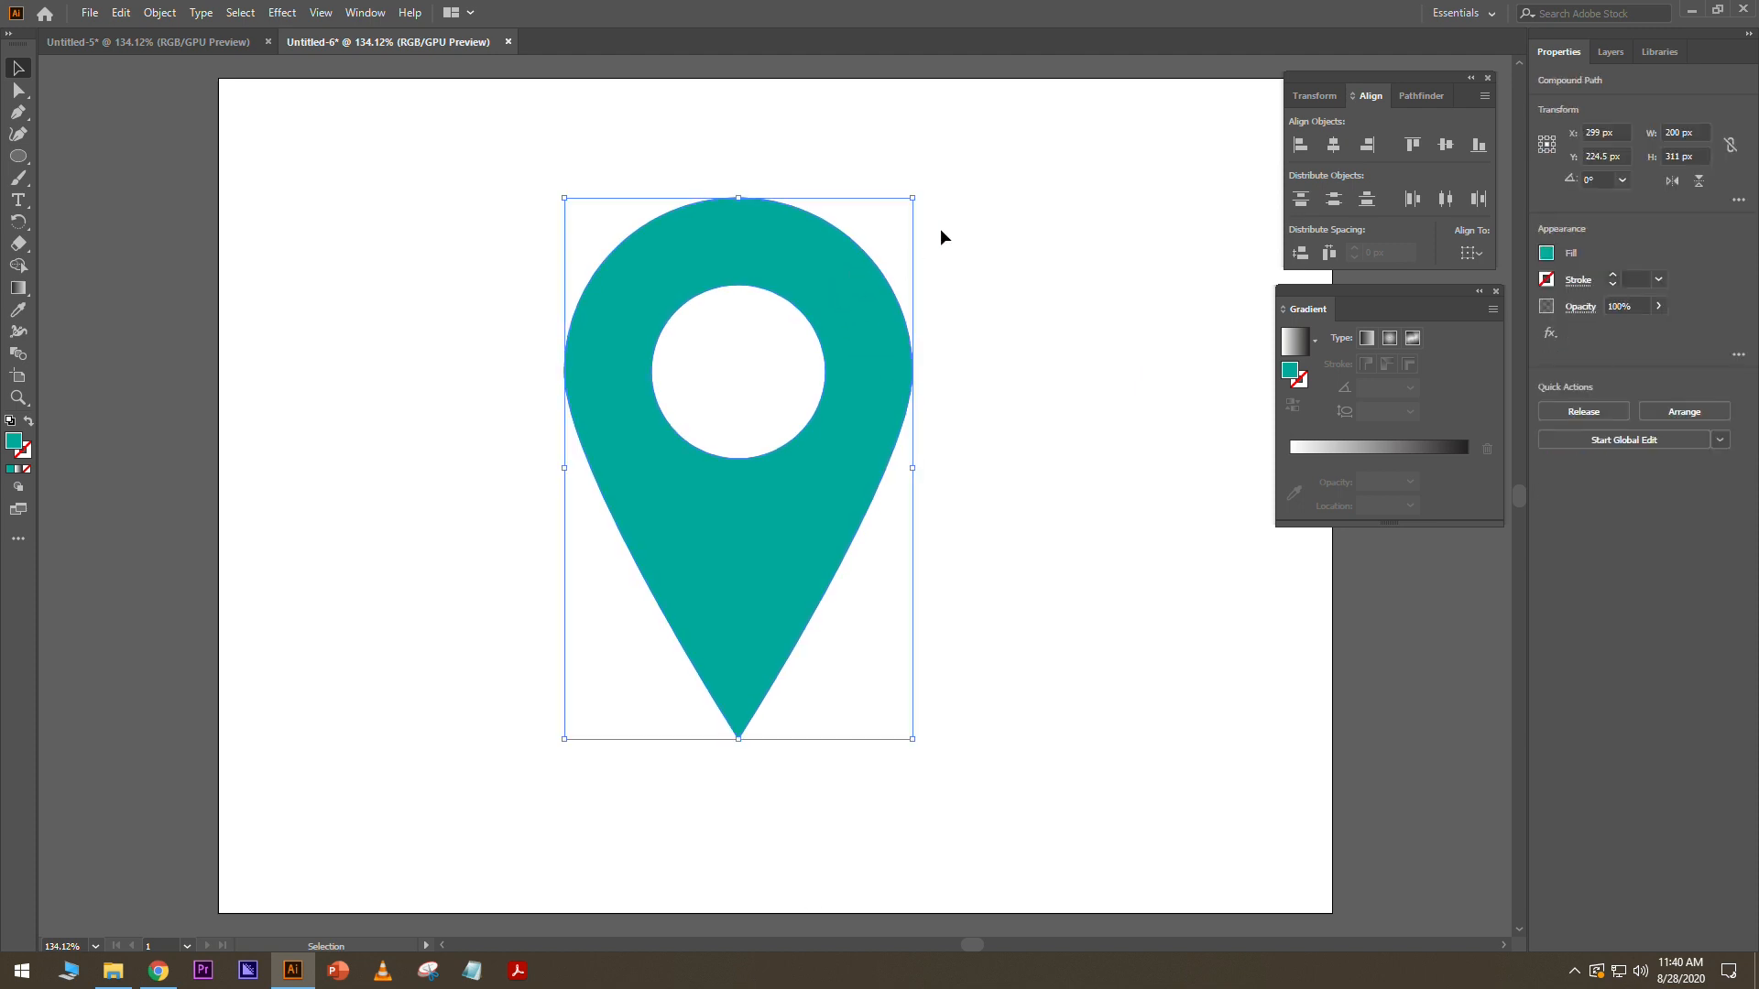
left_click(365, 12)
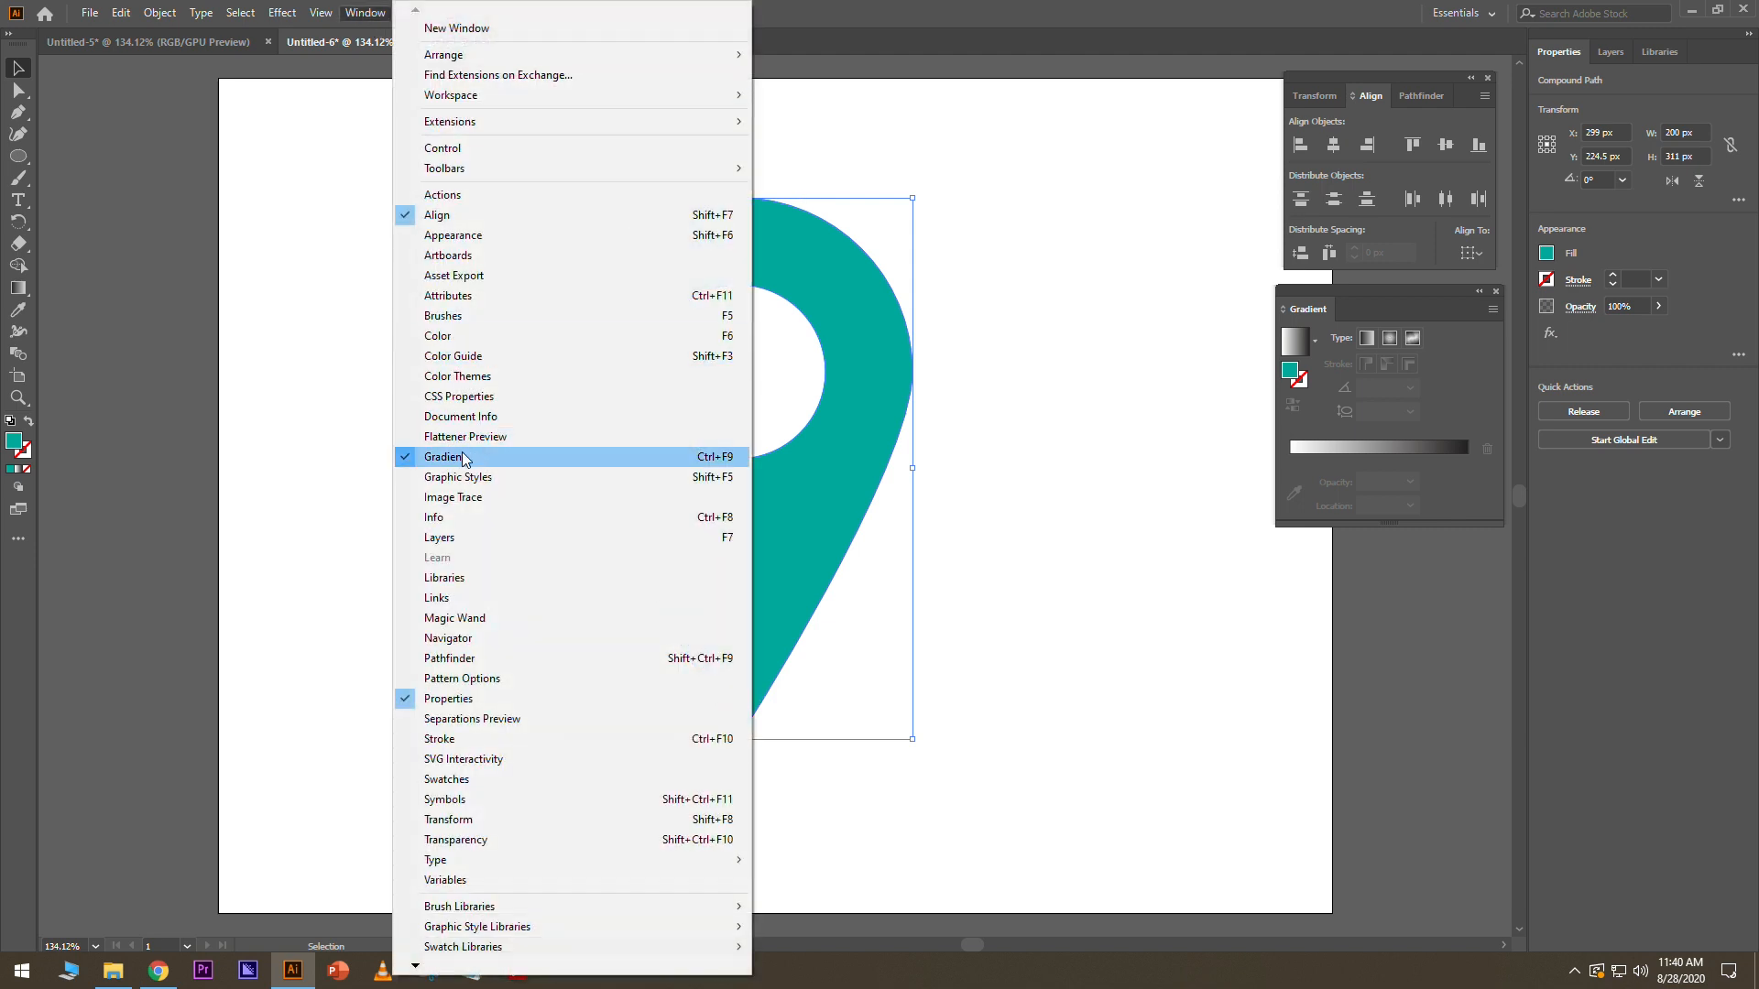
left_click(1329, 306)
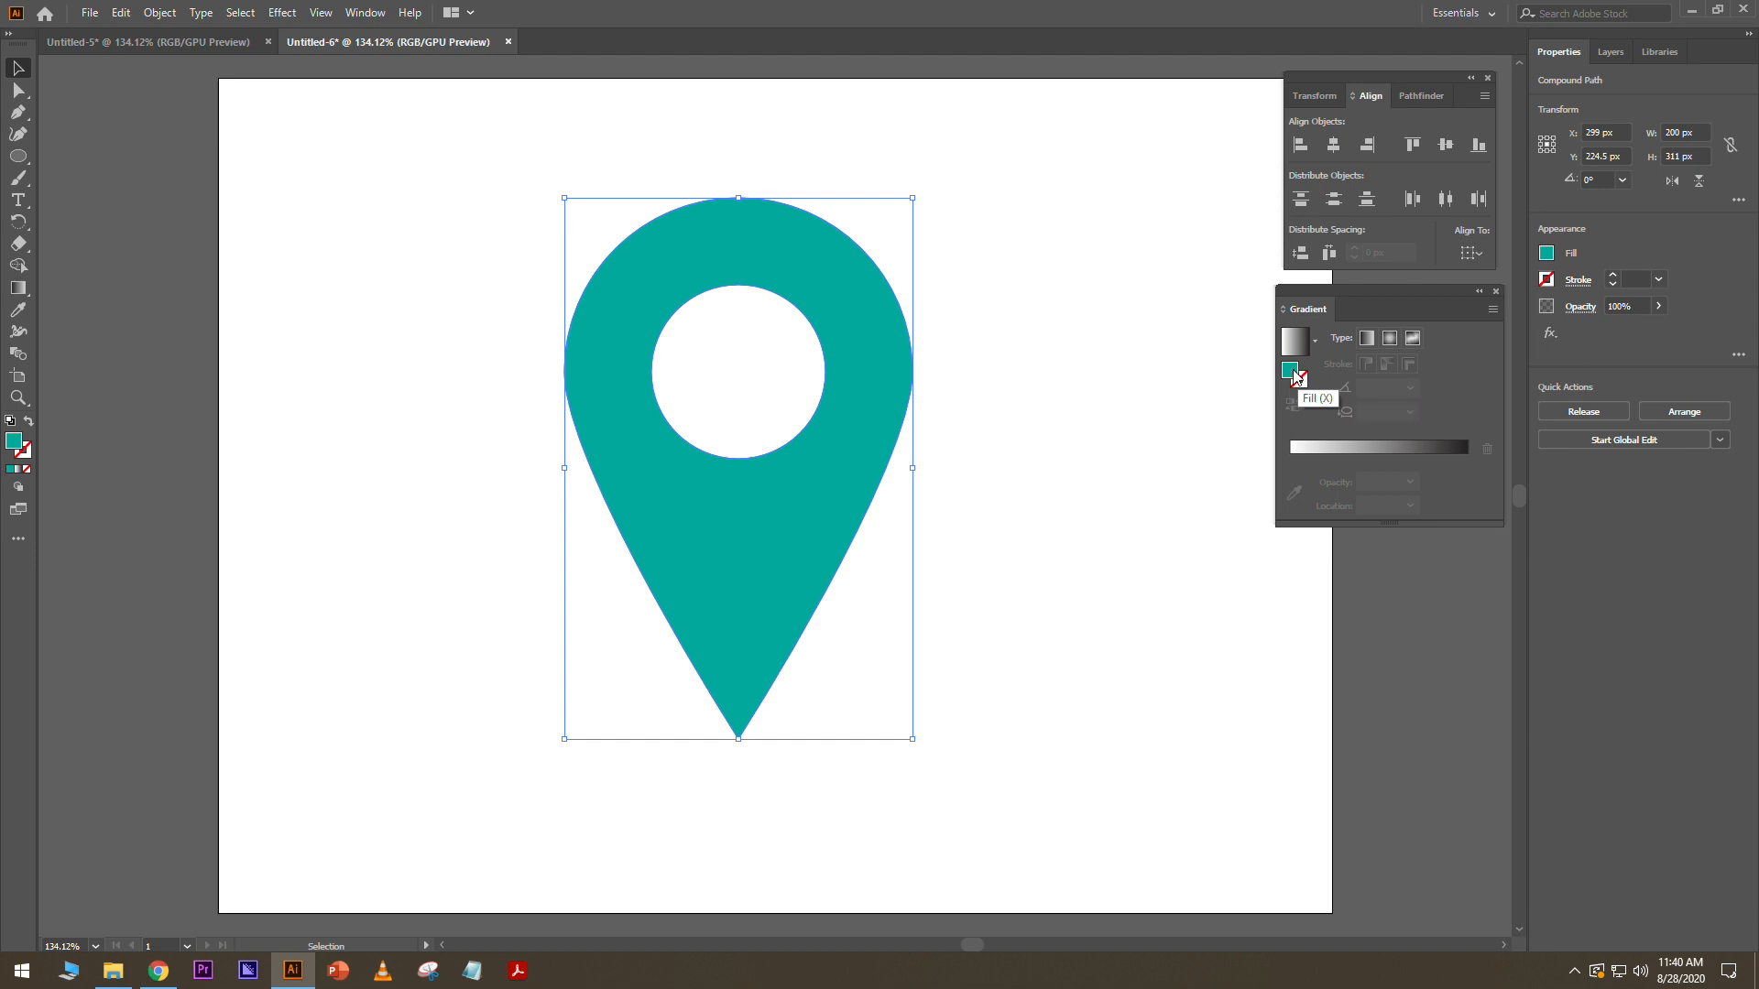
left_click(1363, 447)
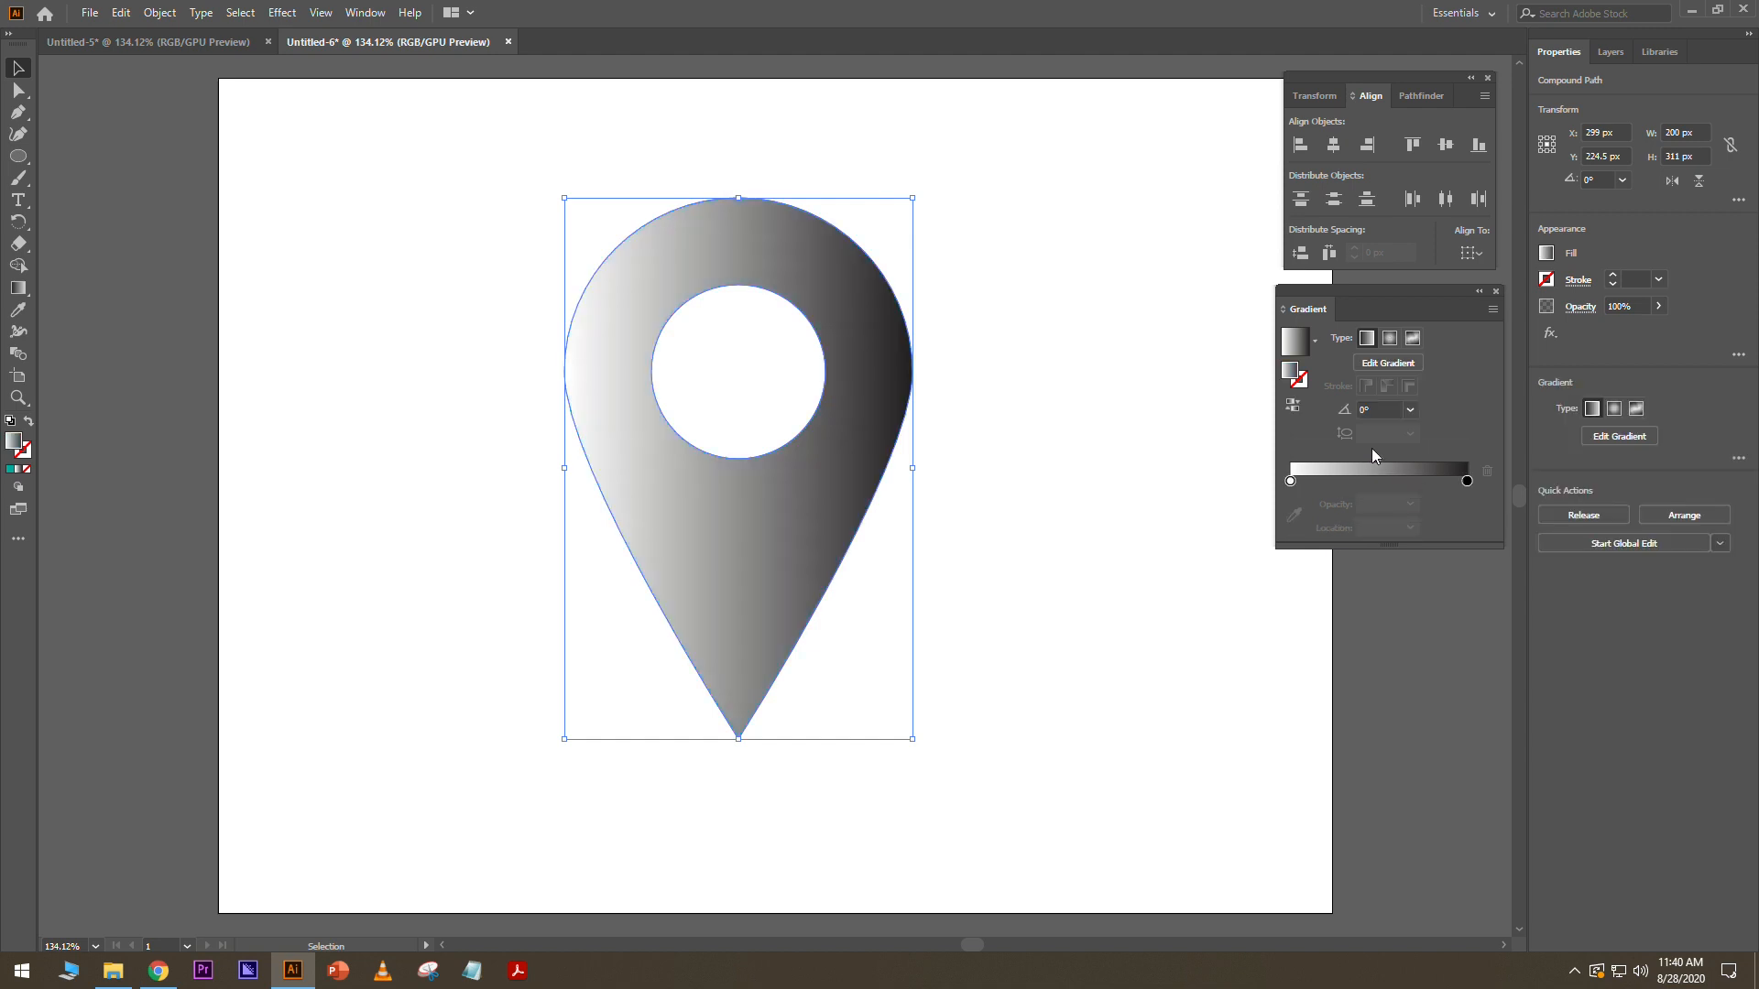
Recolor the gradient's white start stop with the pure blue swatch.
double_click(1289, 481)
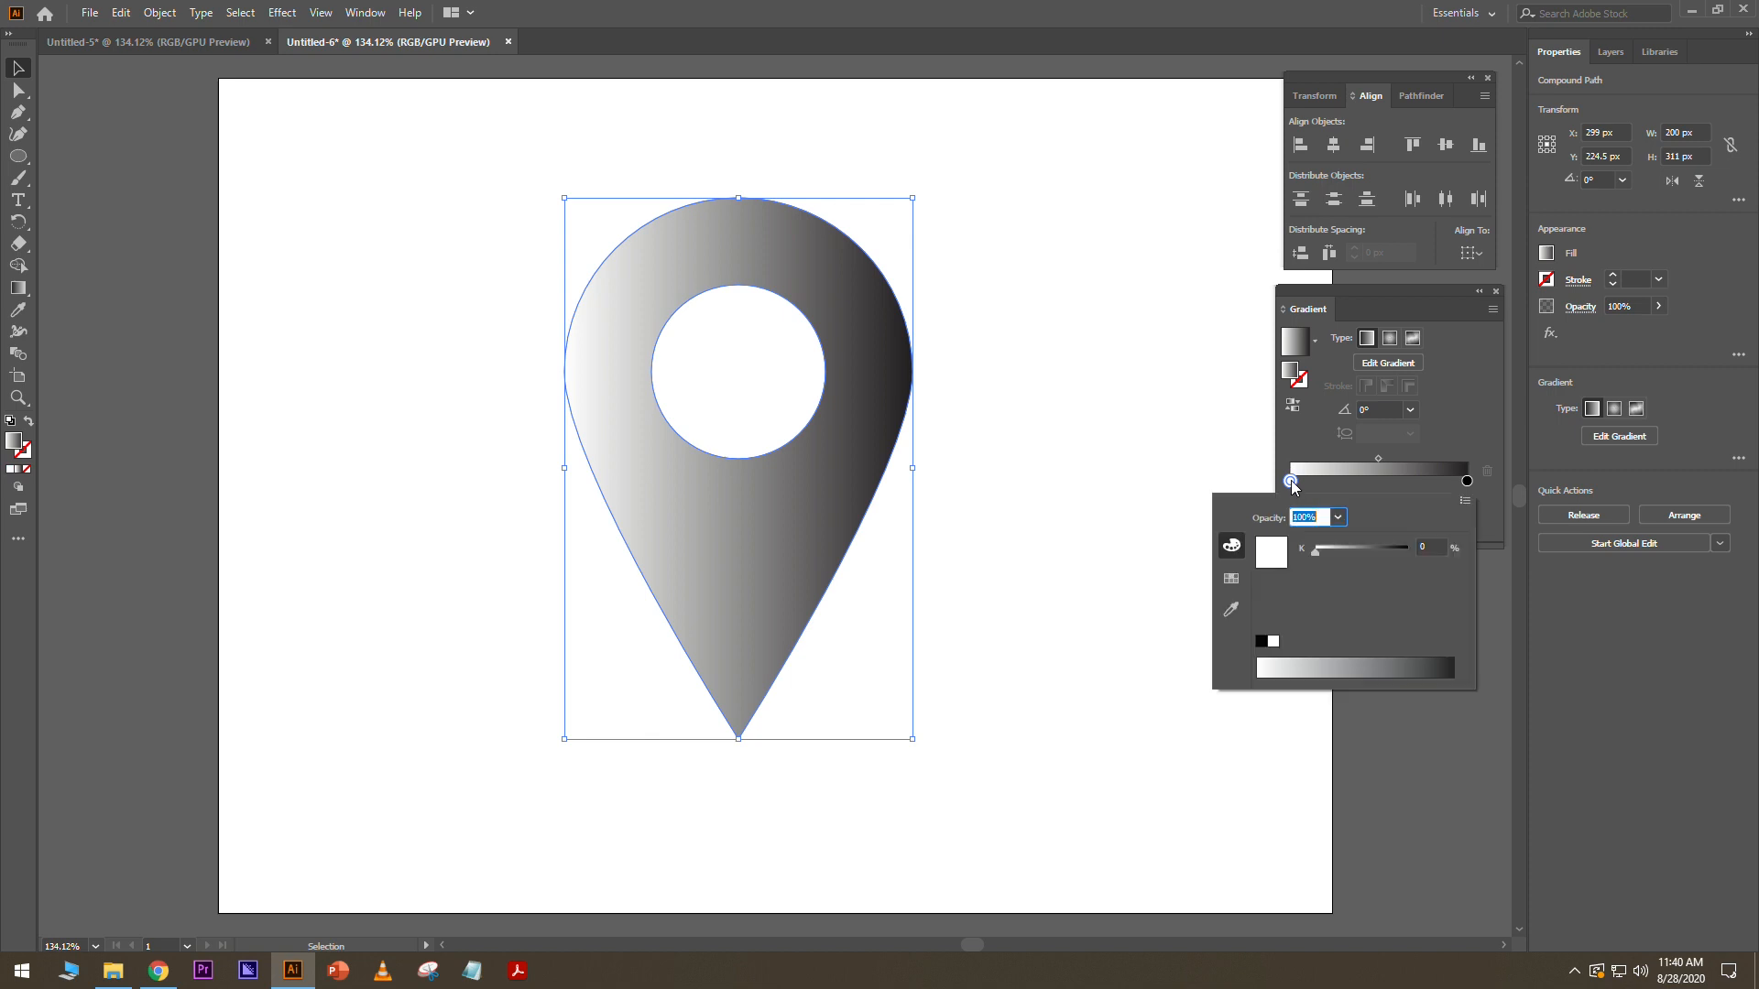
left_click(1232, 581)
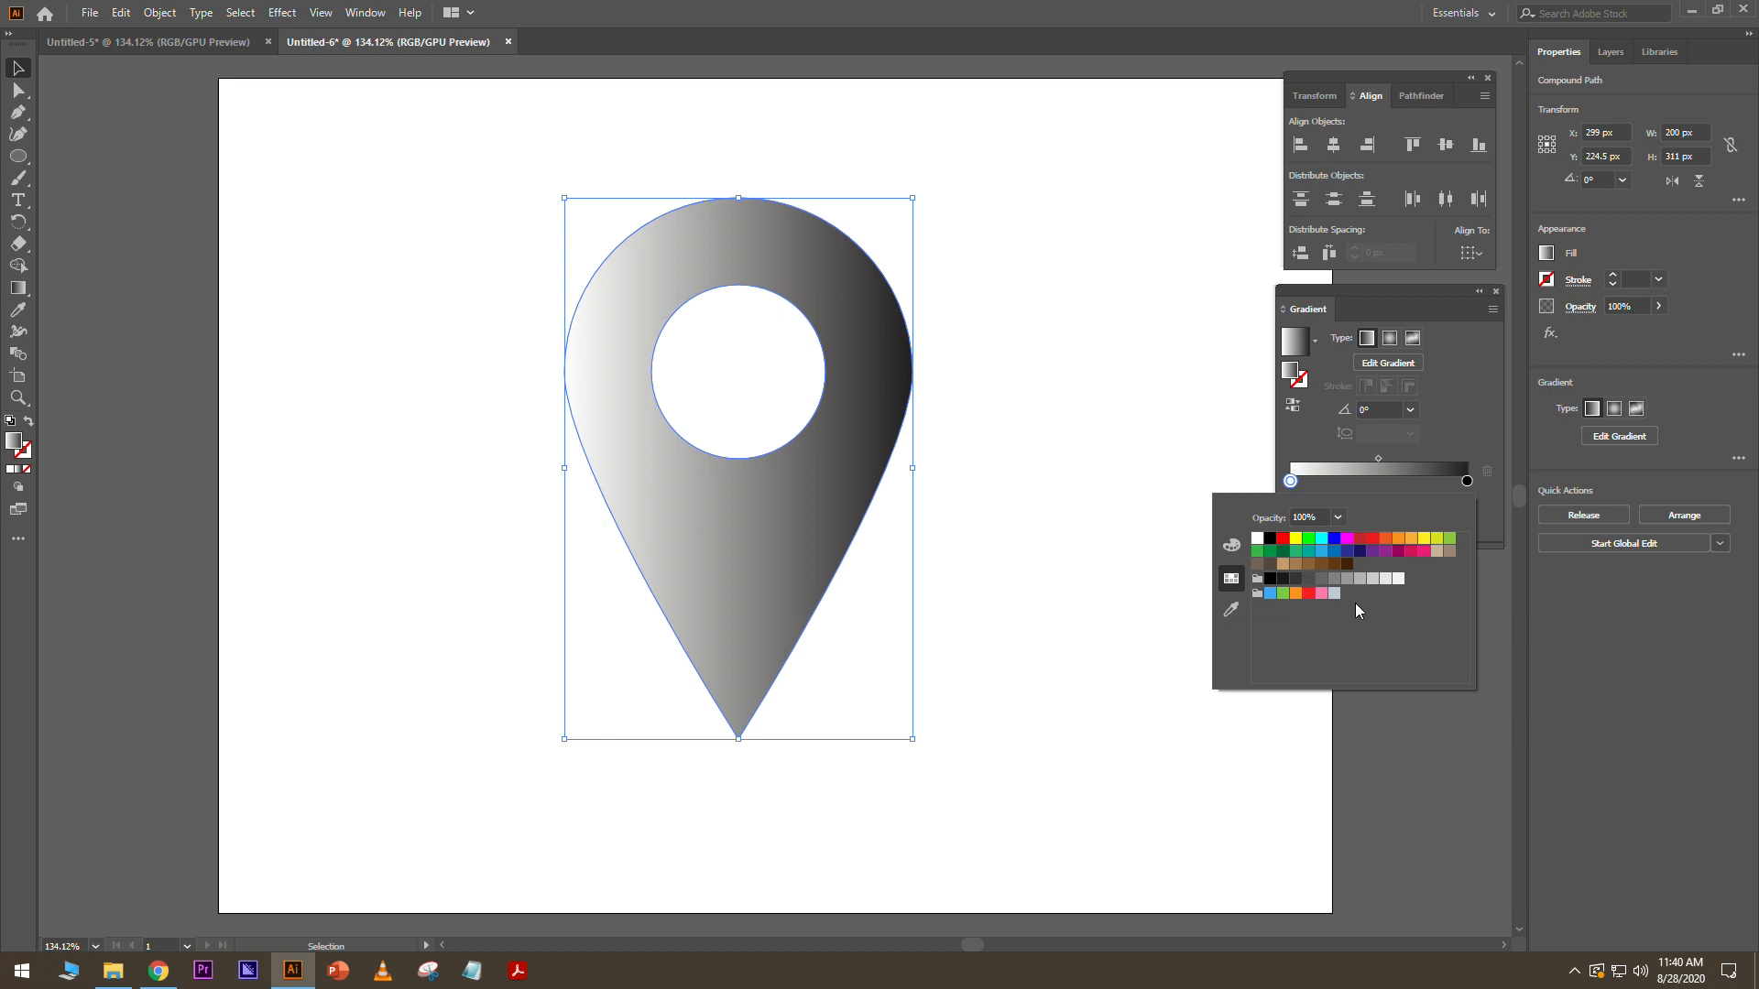
left_click(1371, 550)
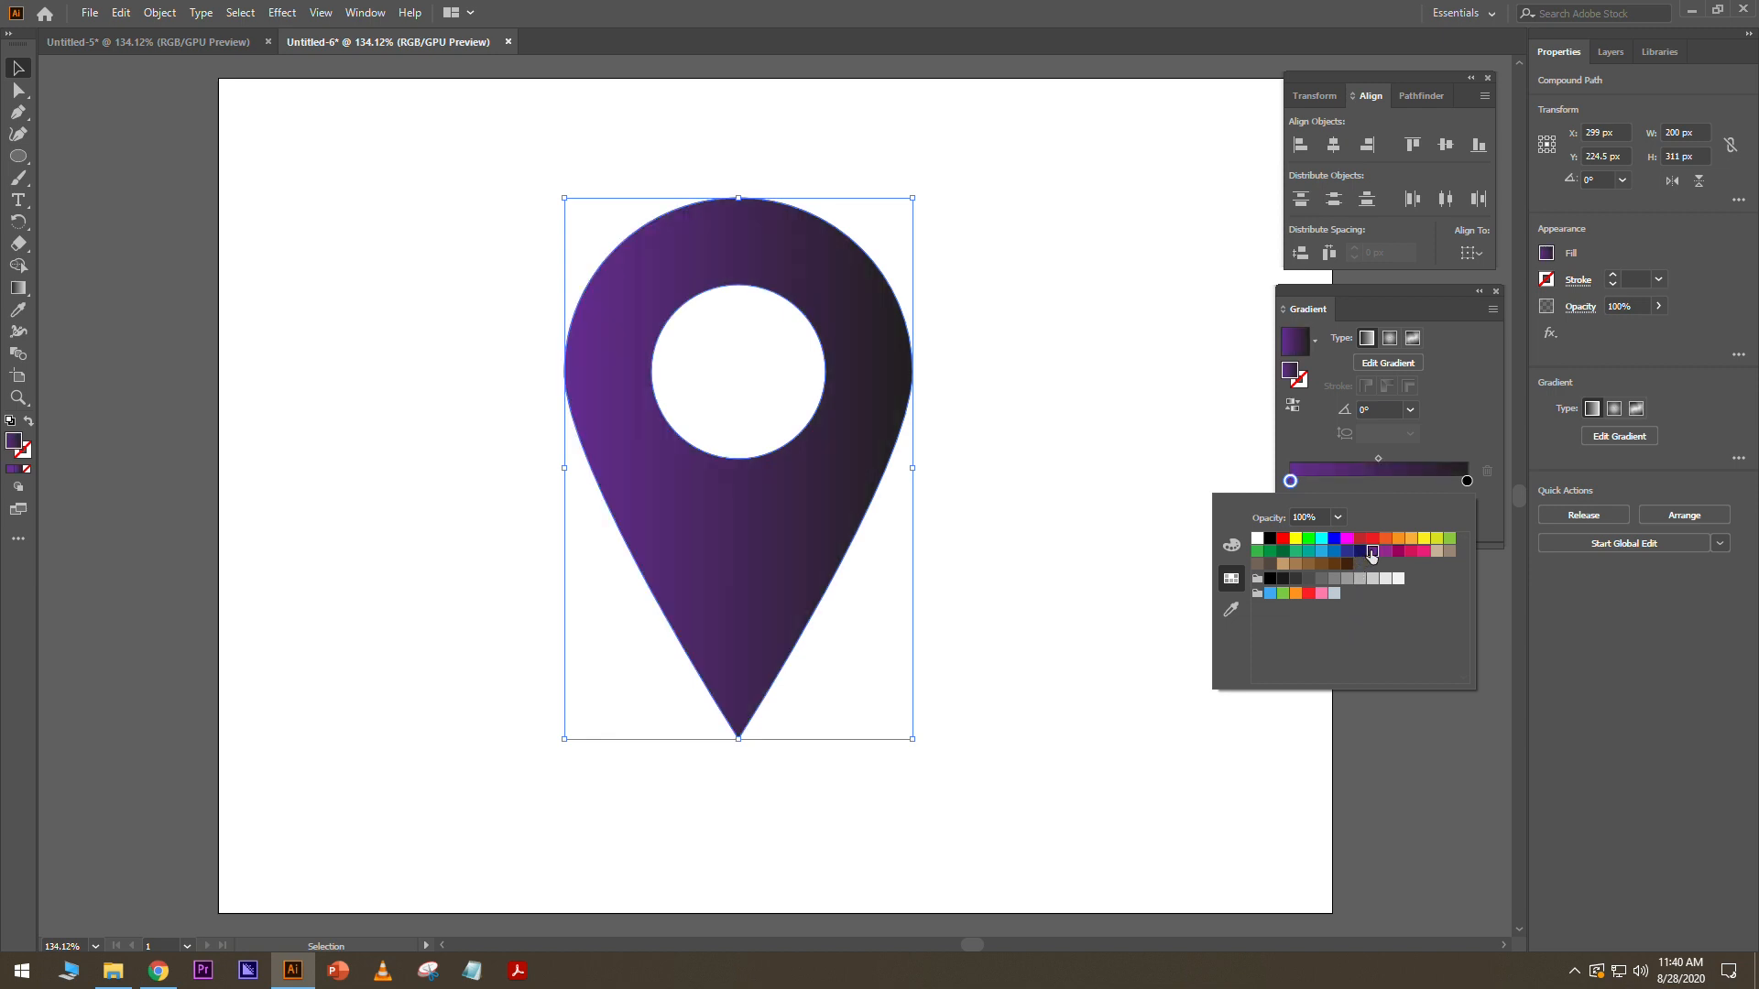
left_click(1333, 539)
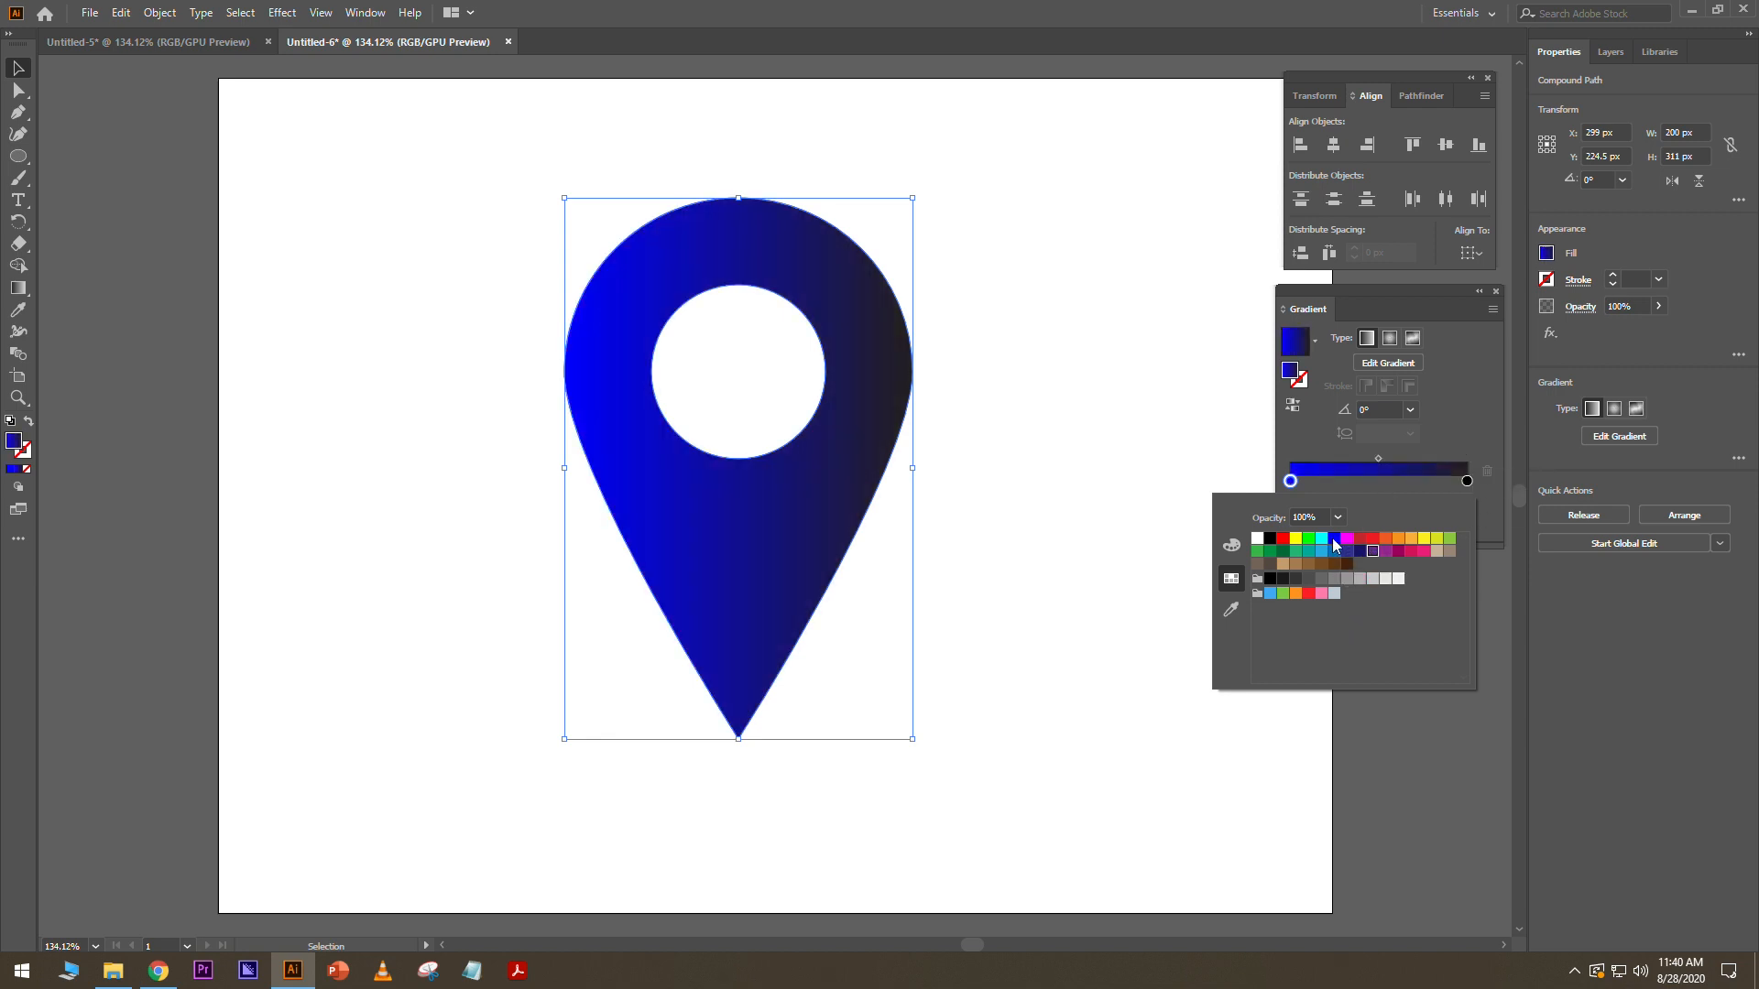
left_click(1466, 417)
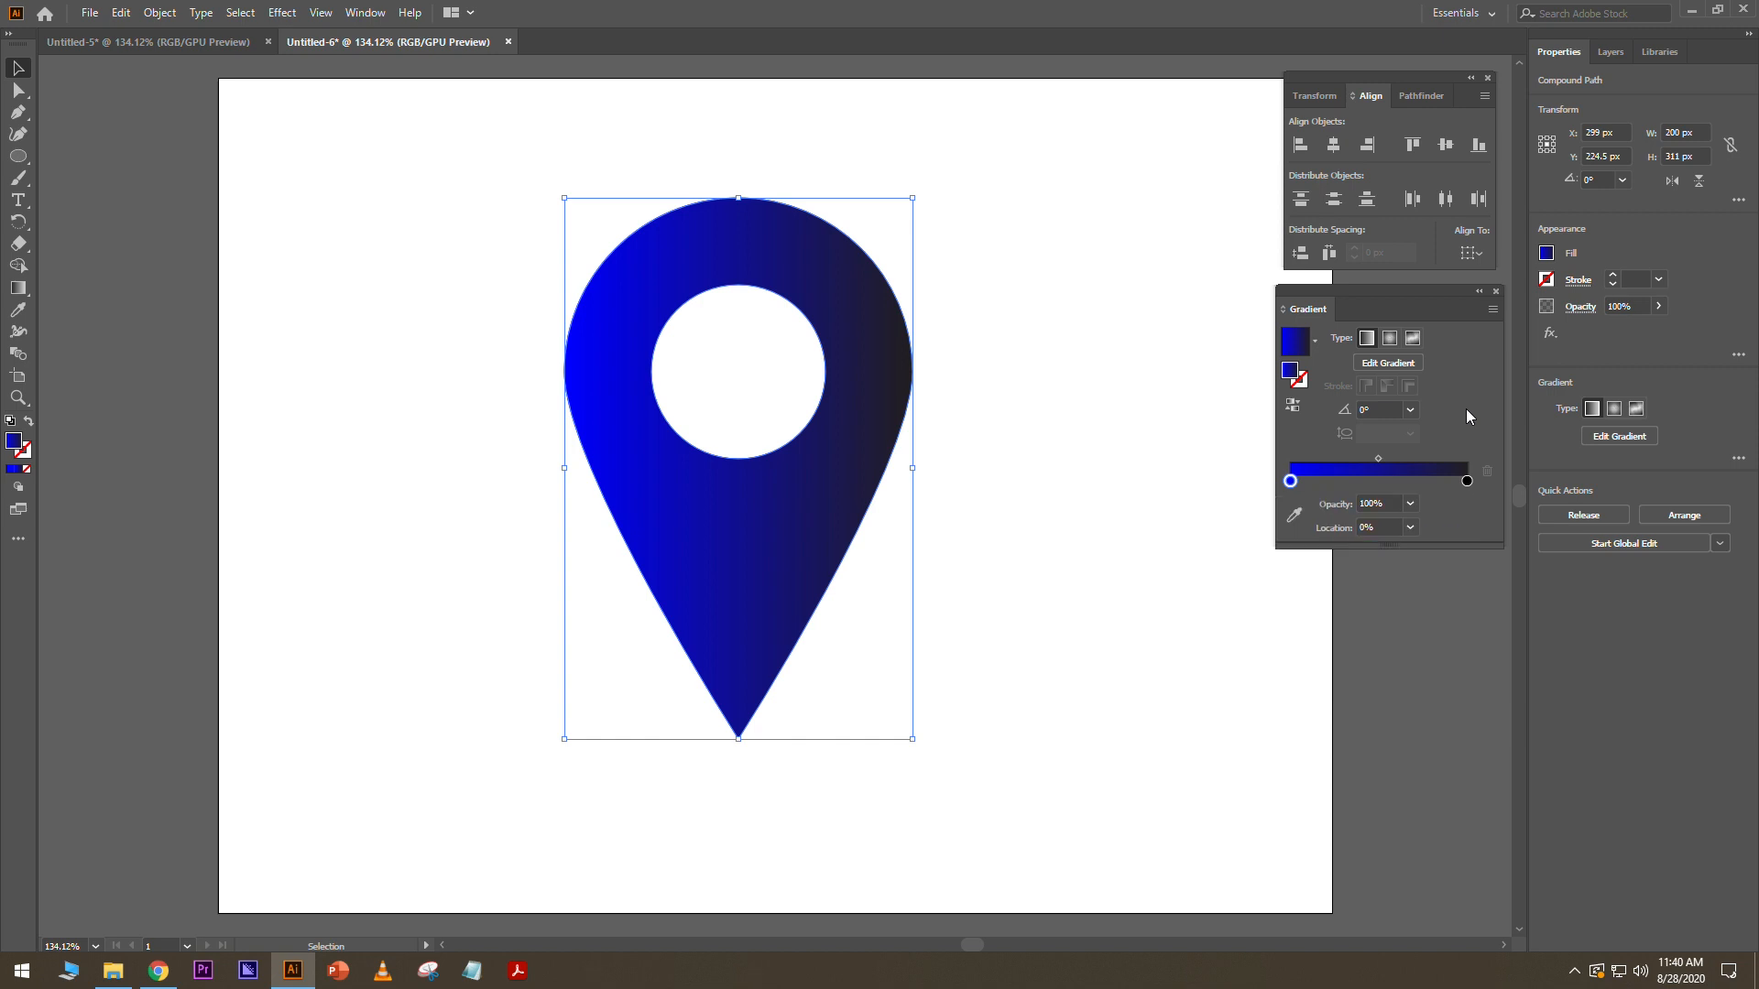
Recolor the gradient's black end stop with the cyan swatch.
left_click(1467, 481)
double_click(1467, 482)
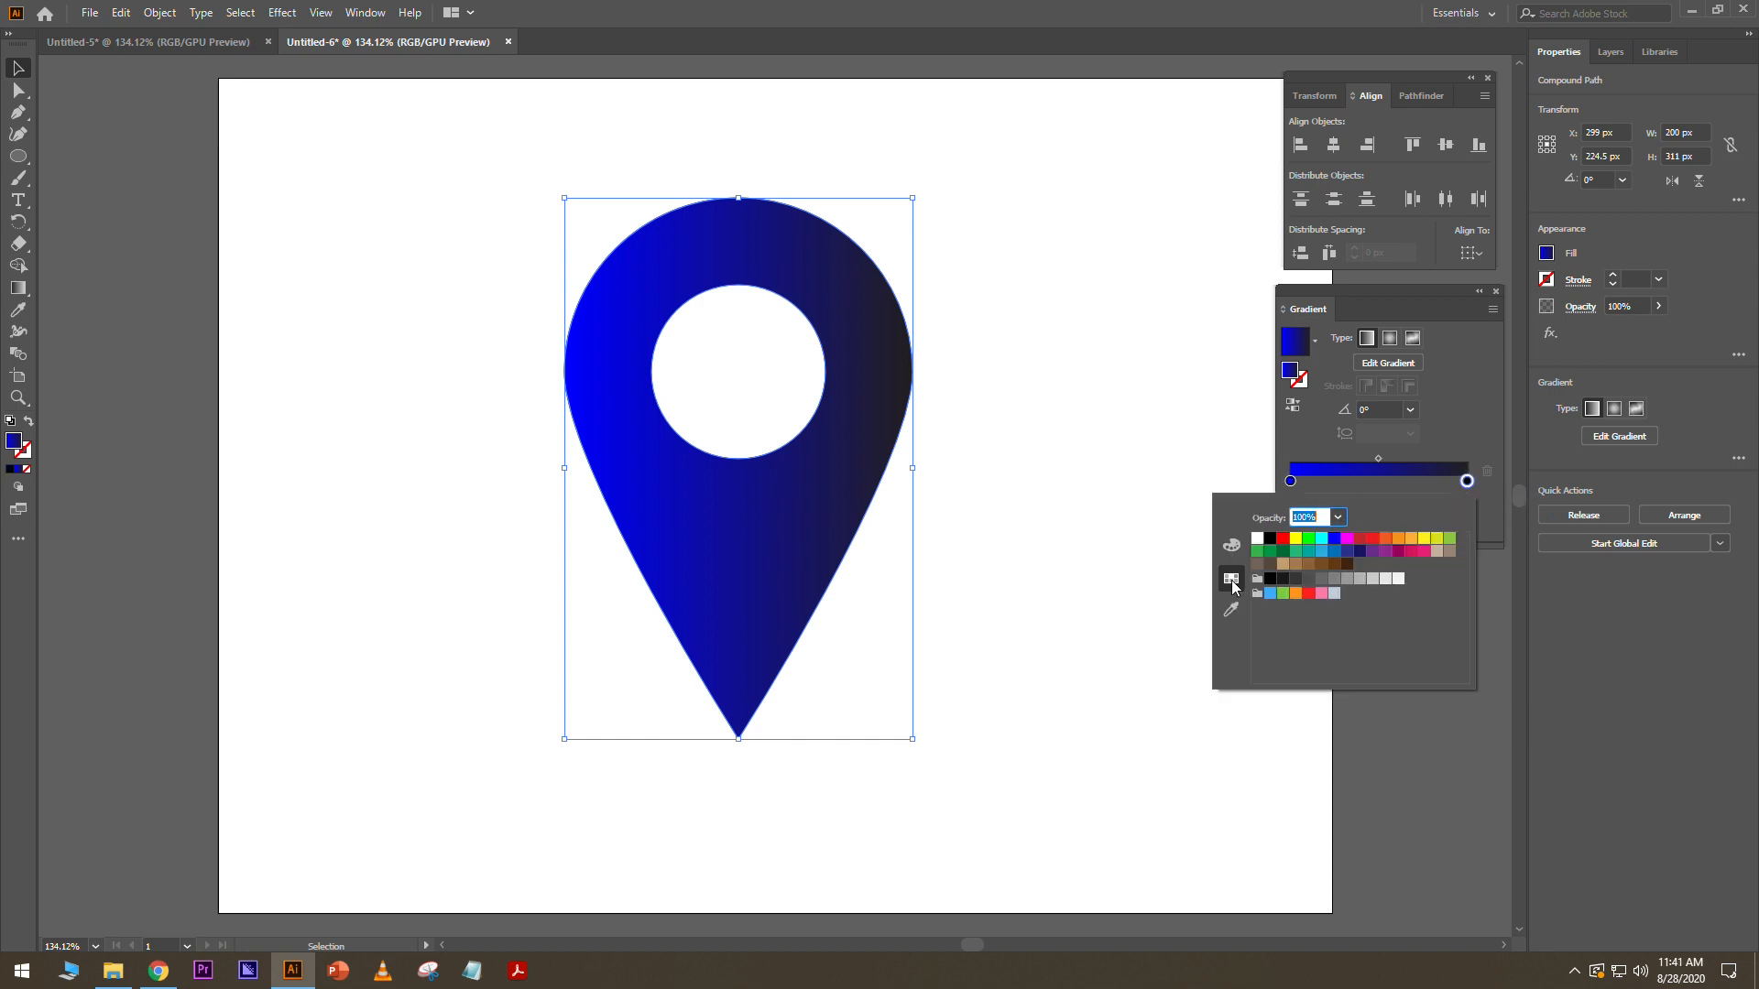
left_click(1321, 540)
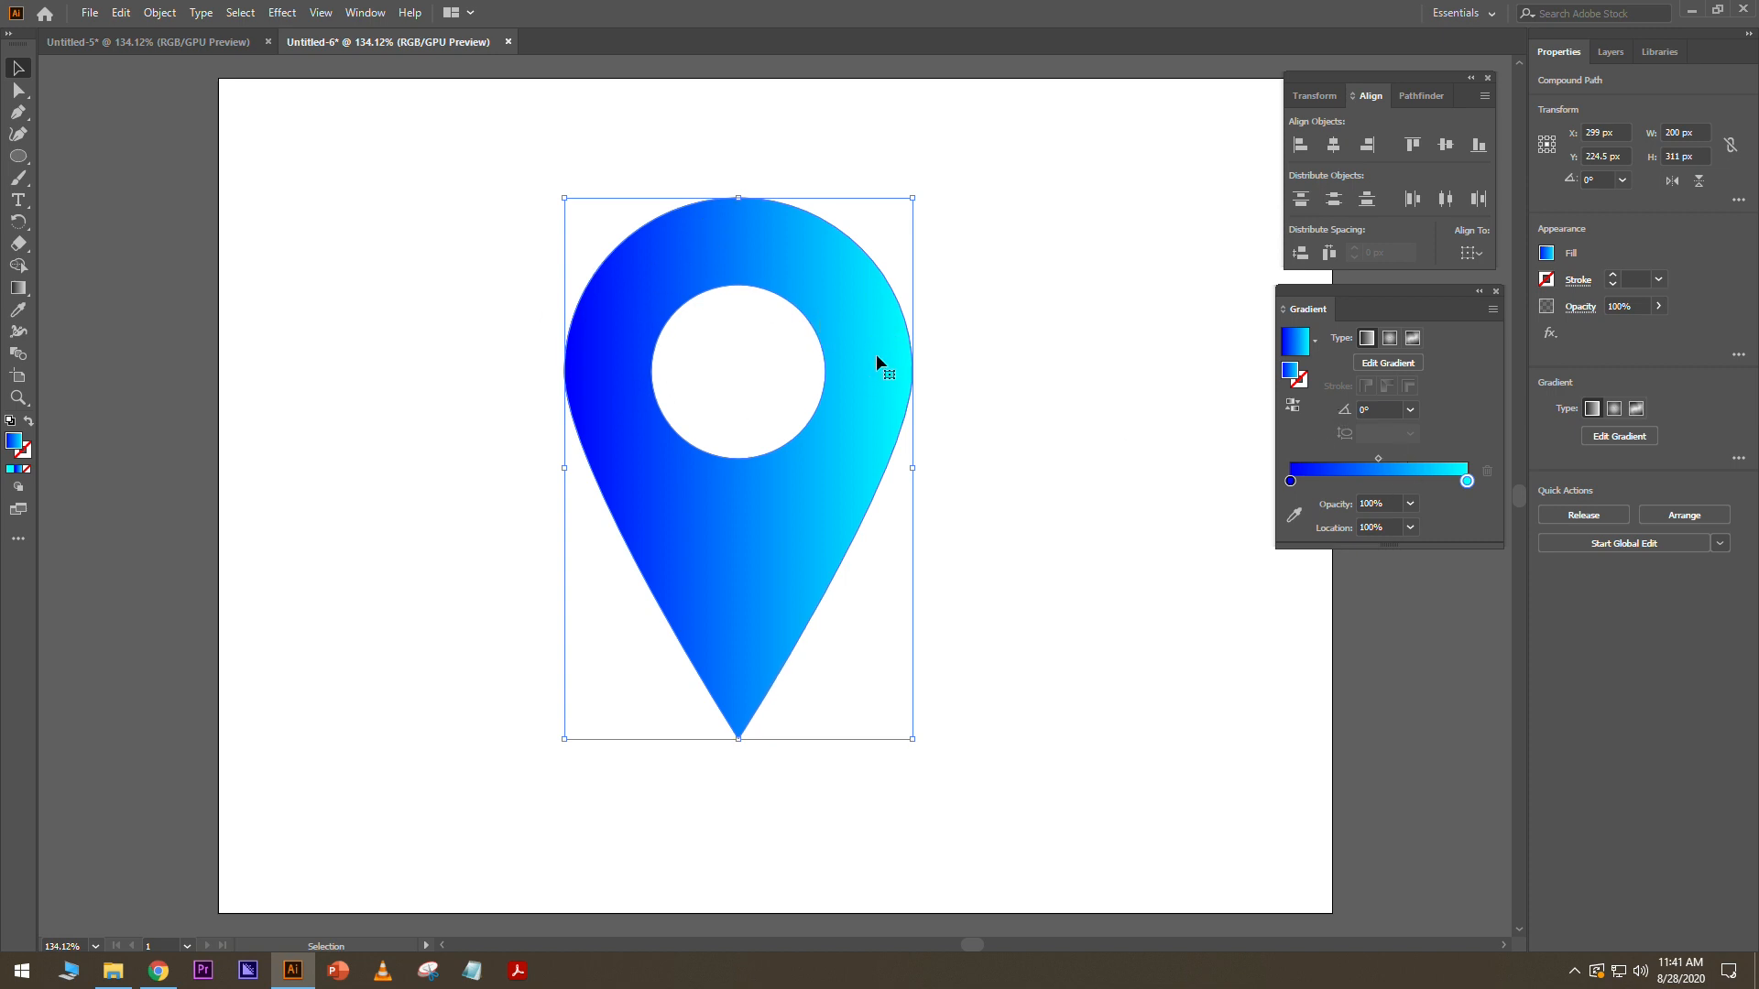
Set the pin's gradient angle to -45° and deselect the pin.
left_click(1410, 410)
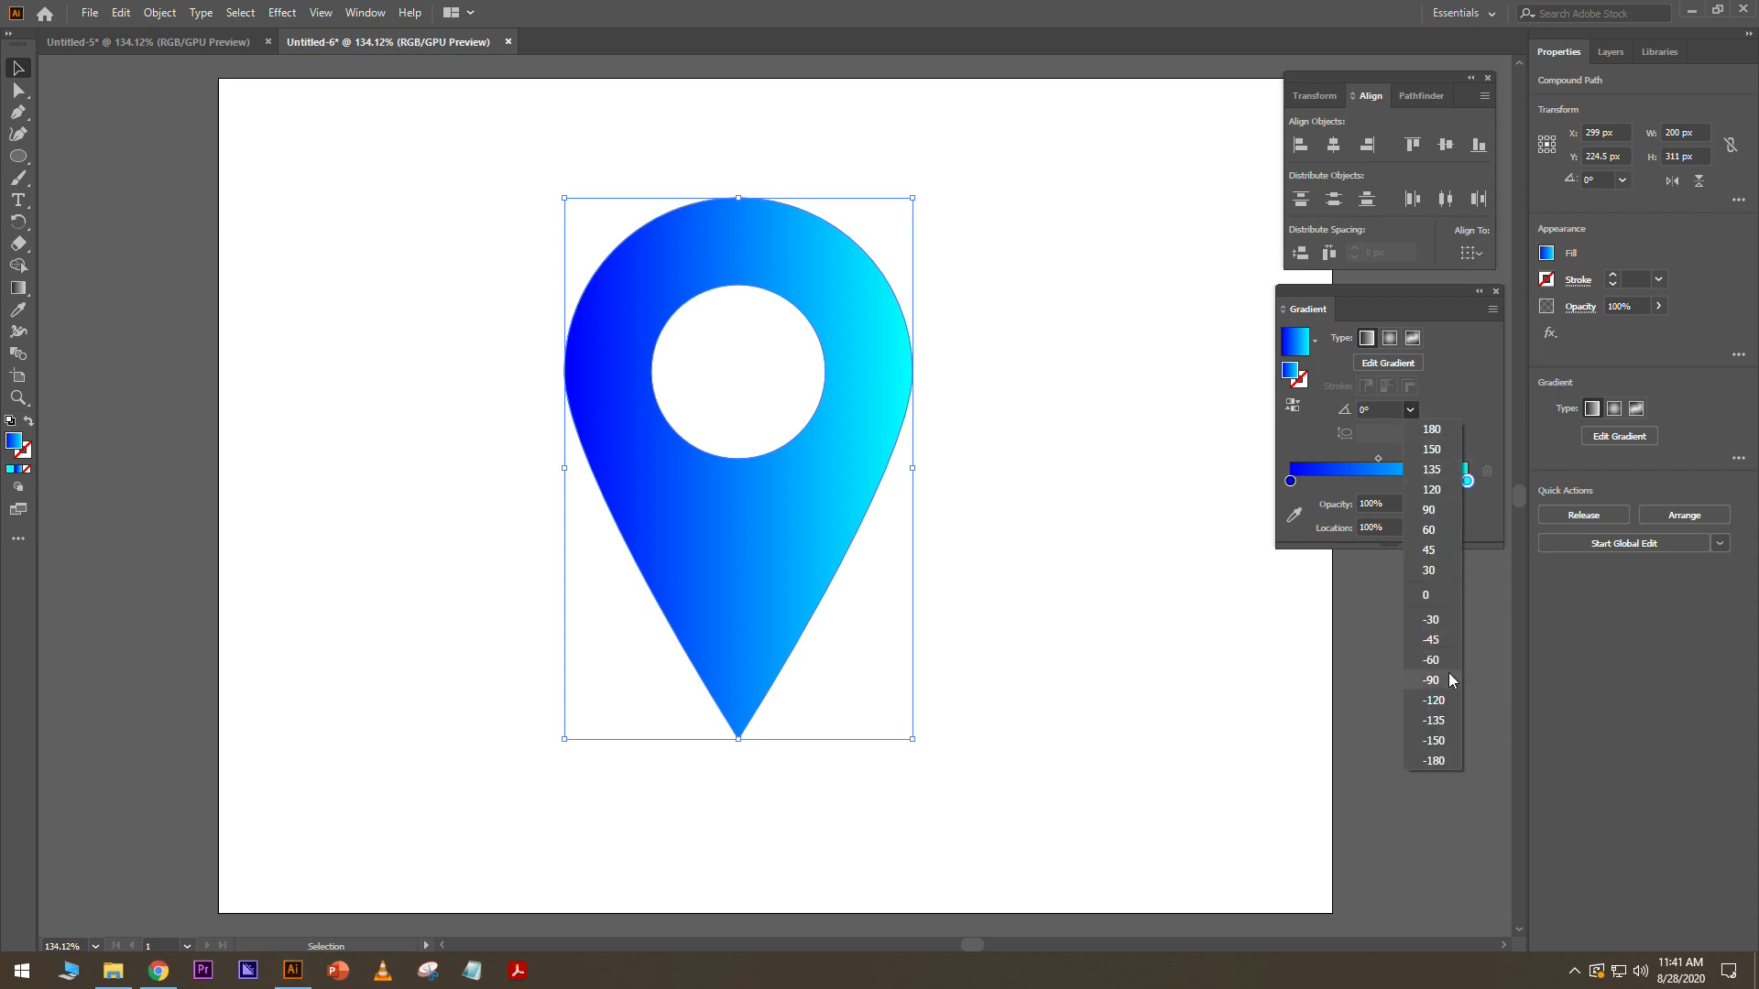
left_click(1432, 640)
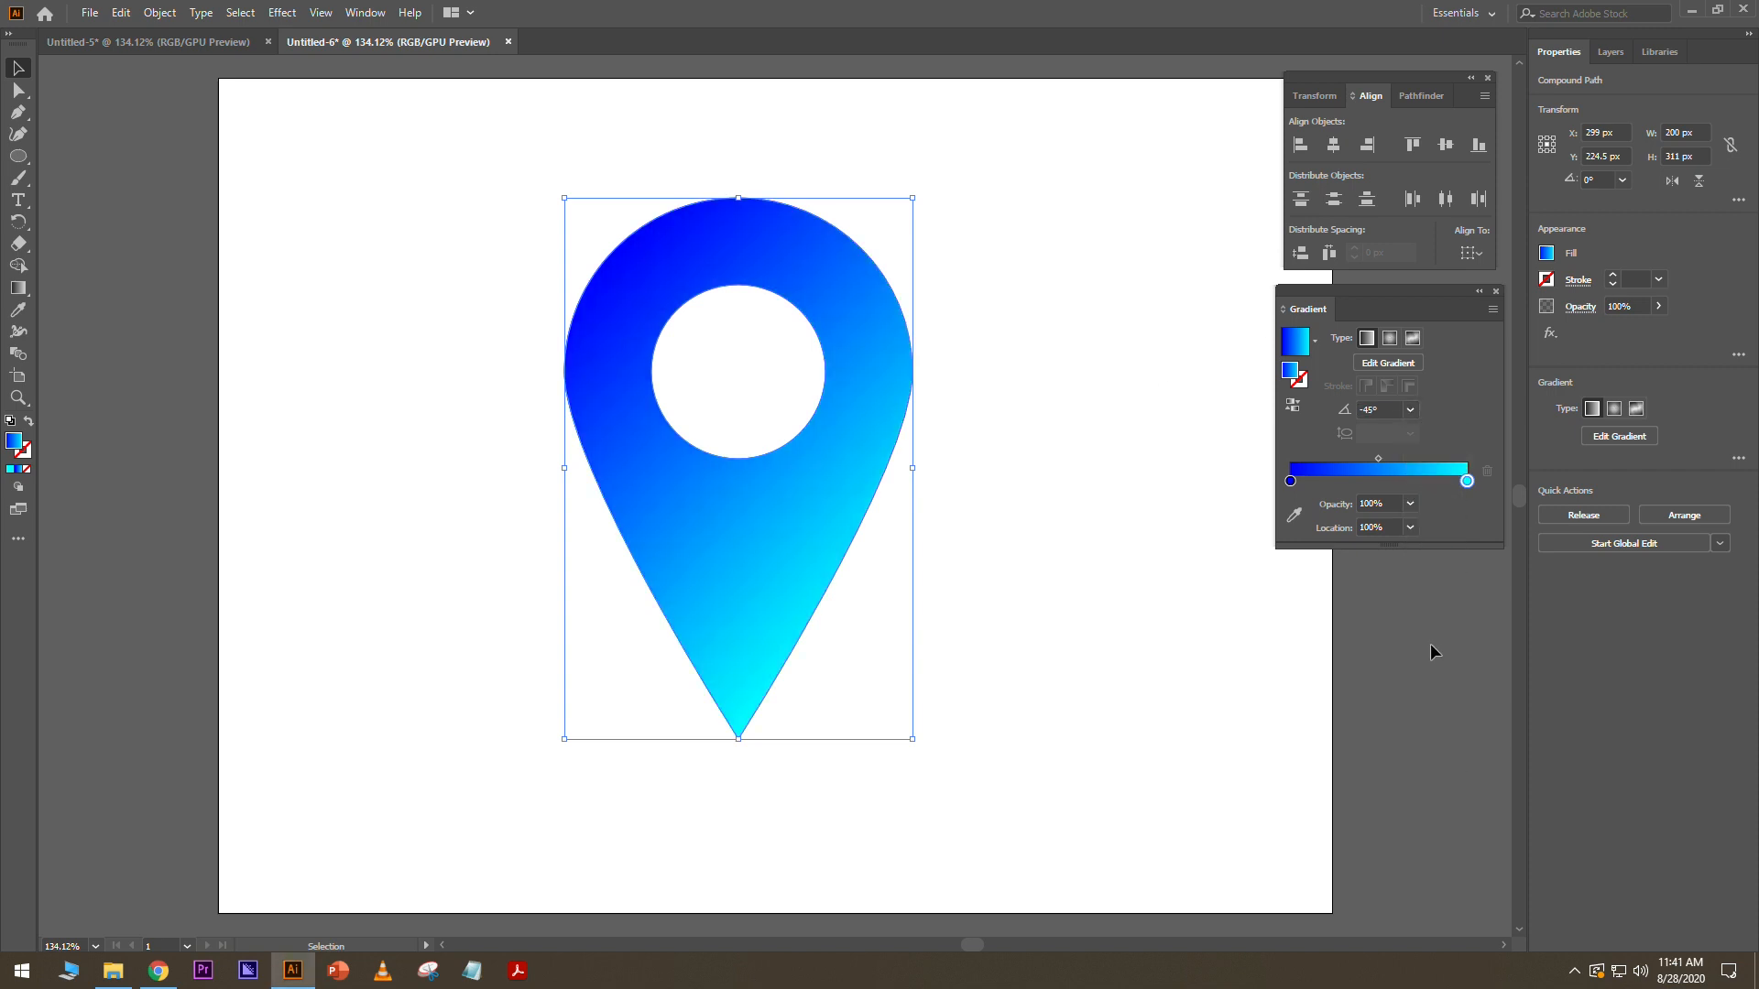
left_click(970, 290)
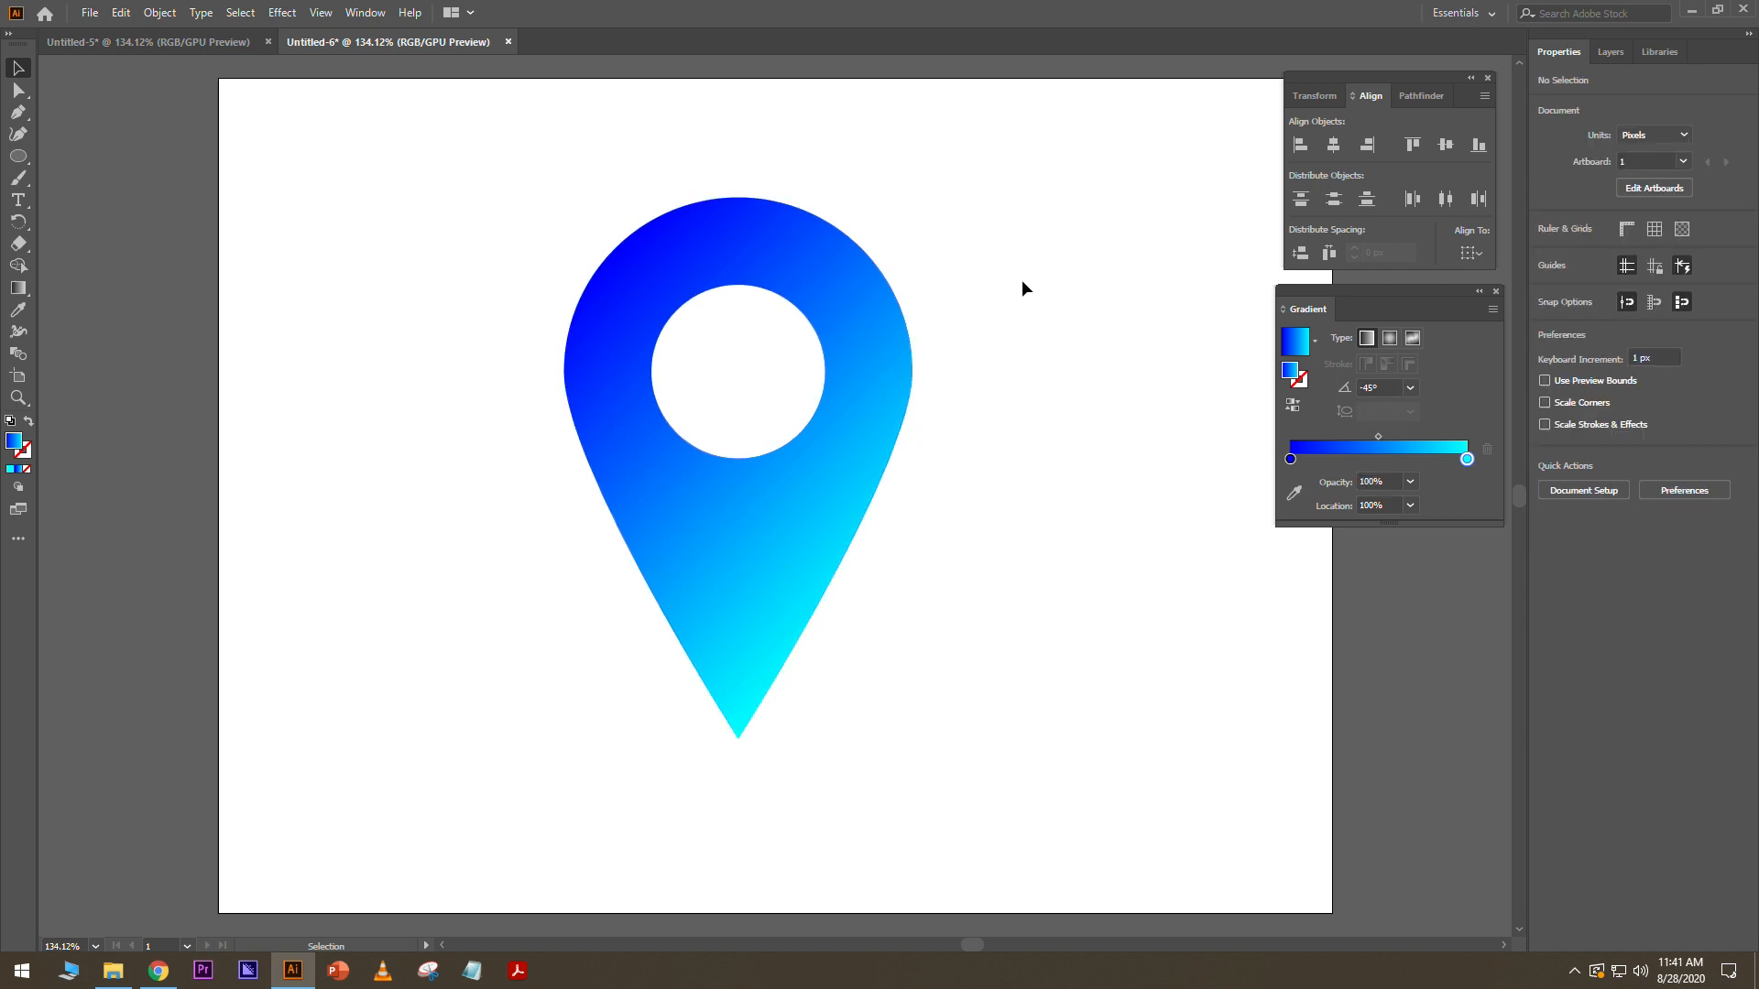
Compare the gradient with the finished pin in the Untitled-5 document, and return to Untitled-6 to check the new pin's gradient settings.
left_click(203, 43)
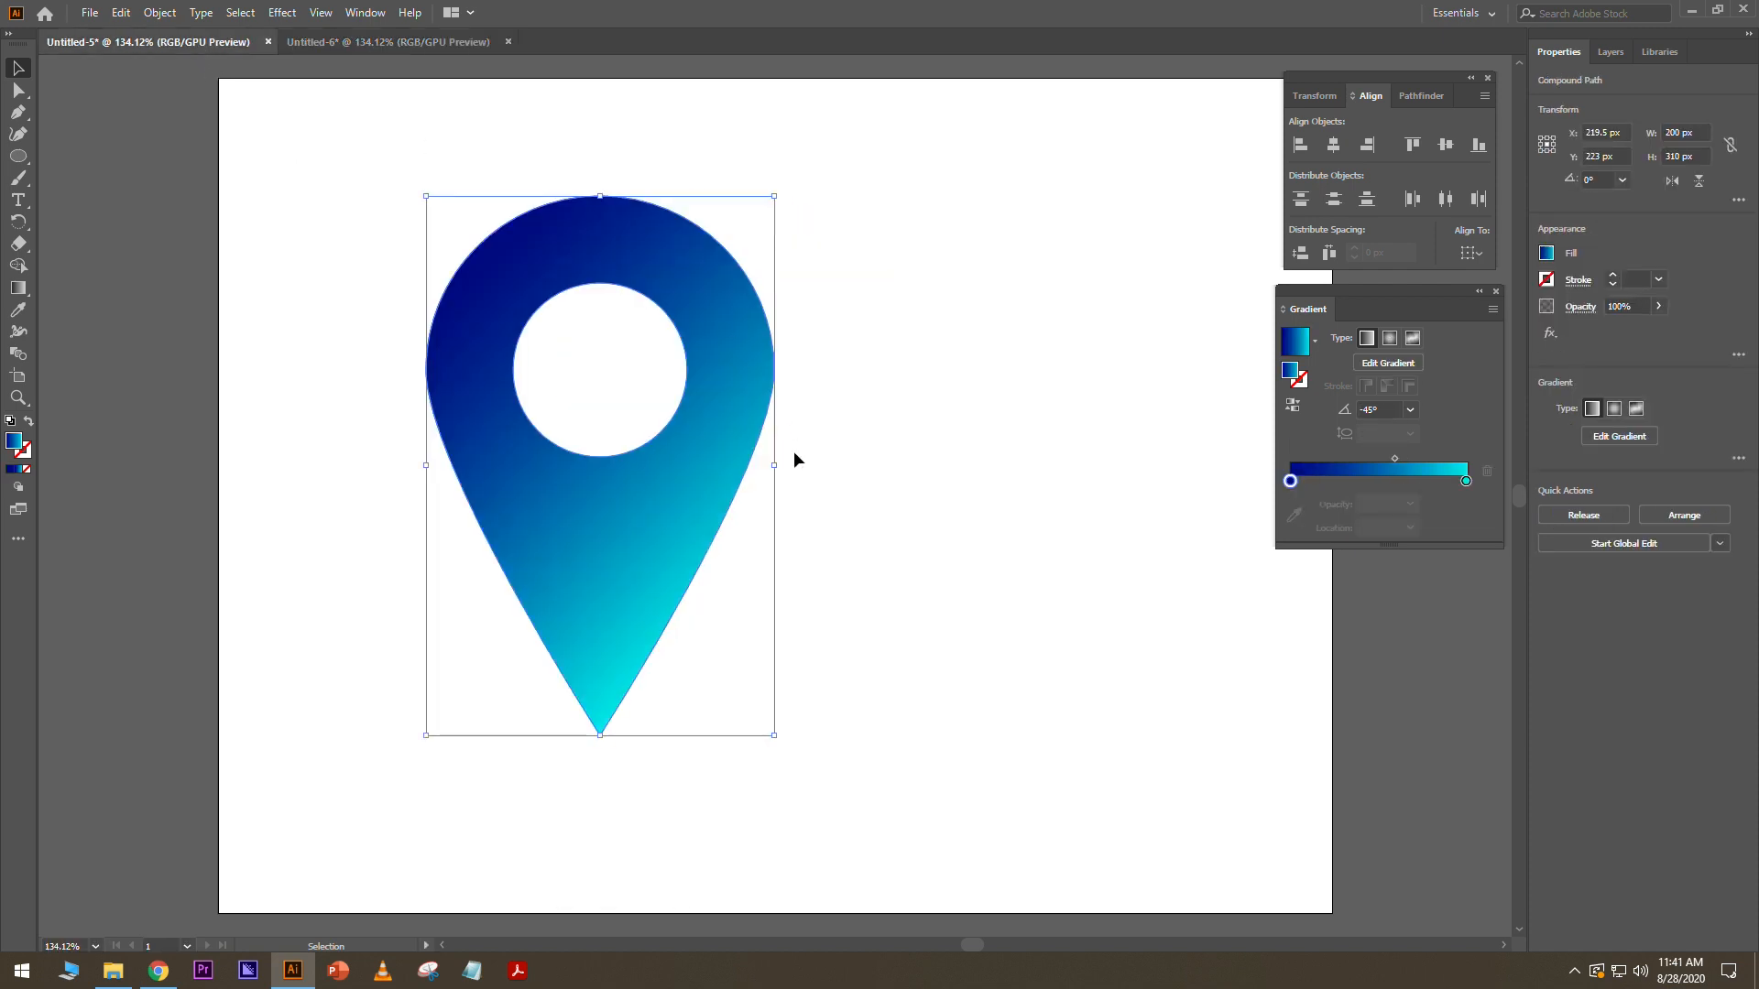
left_click(409, 46)
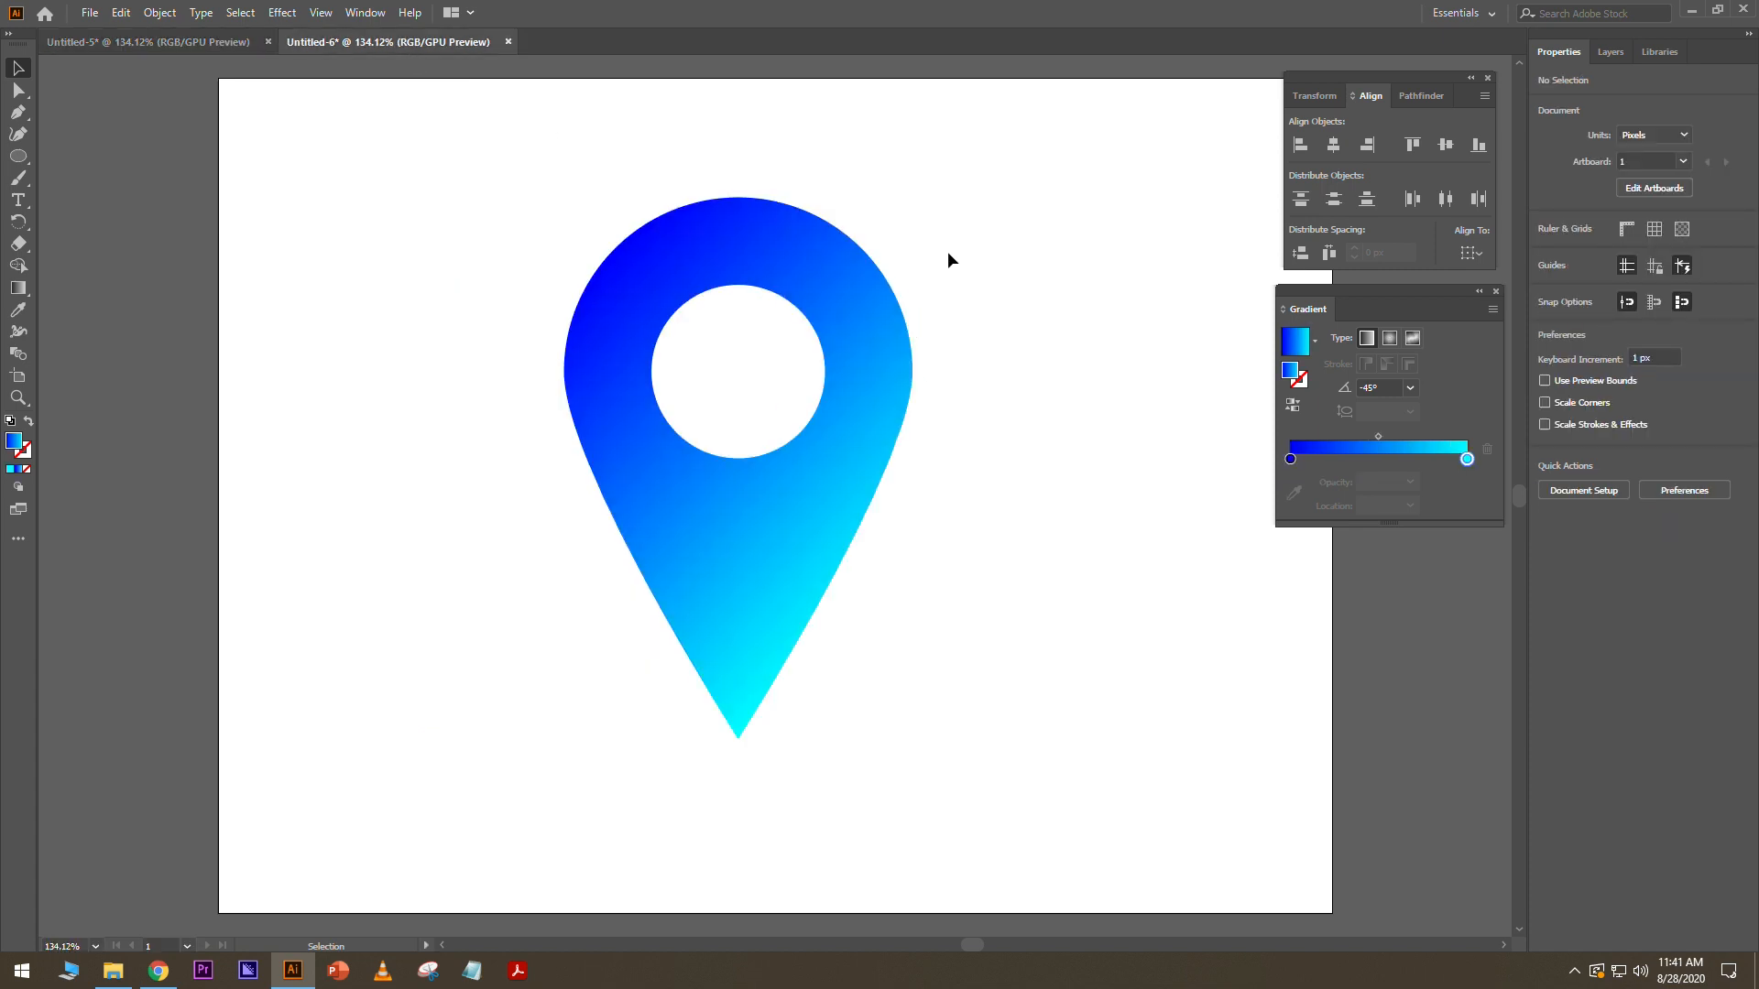
left_click(854, 369)
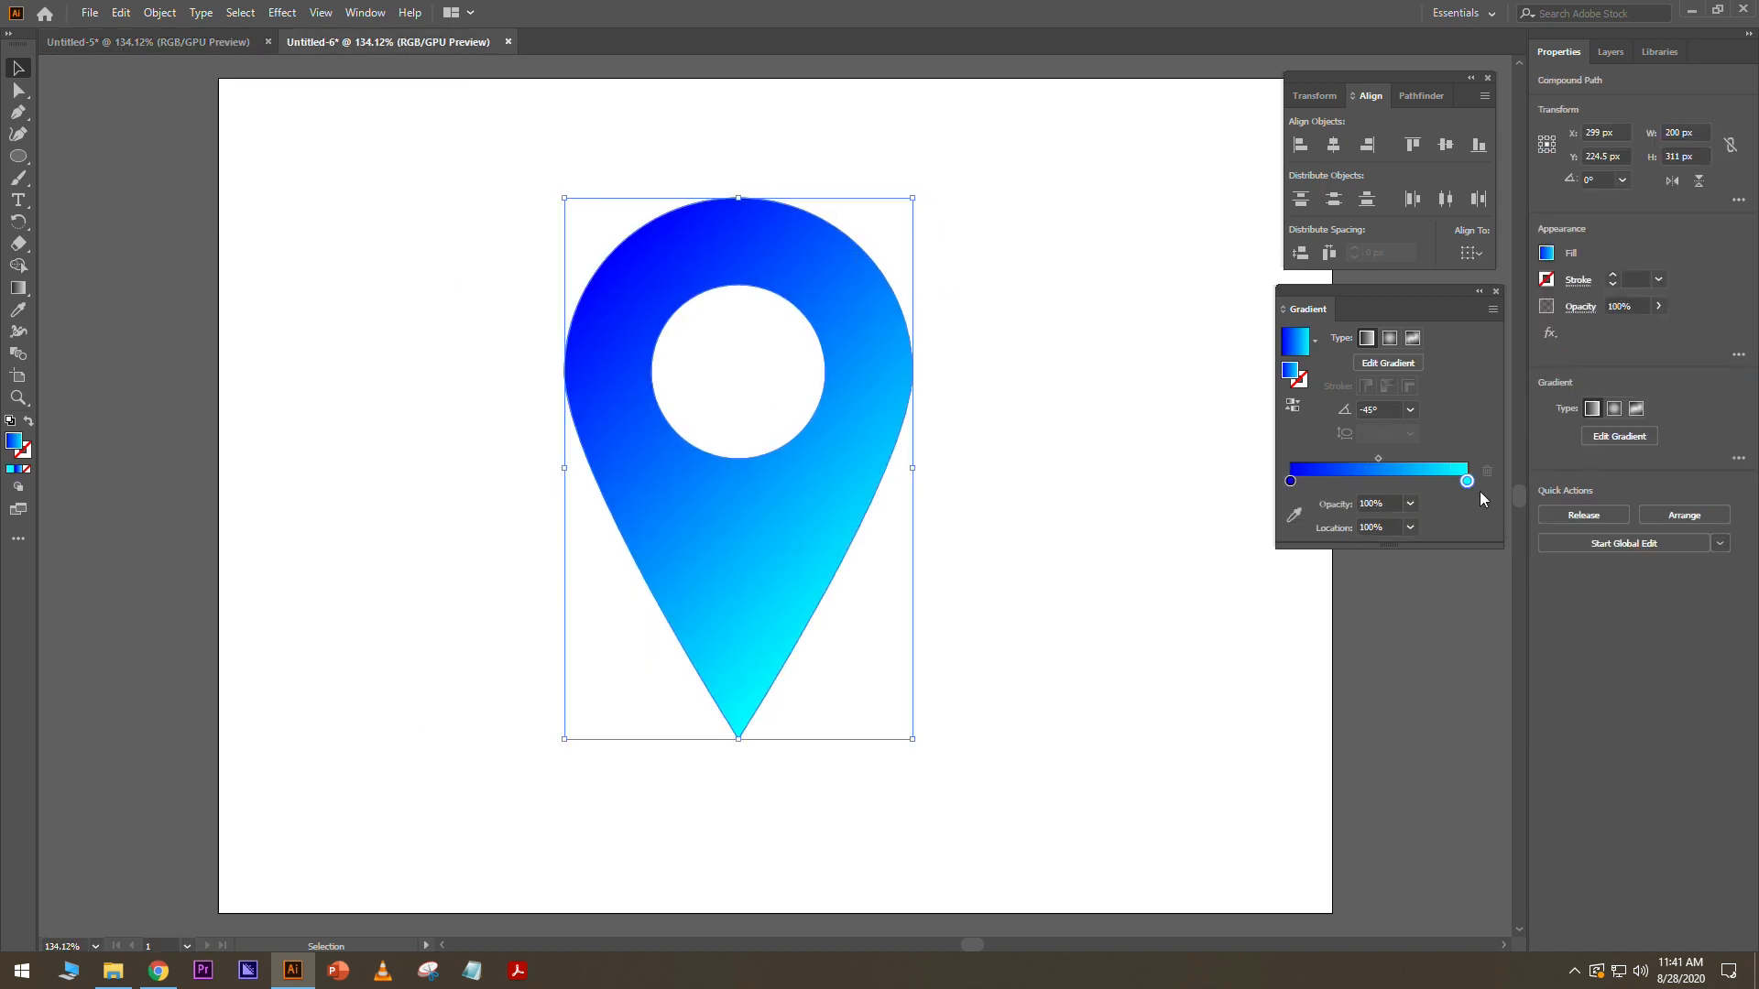
left_click(1076, 451)
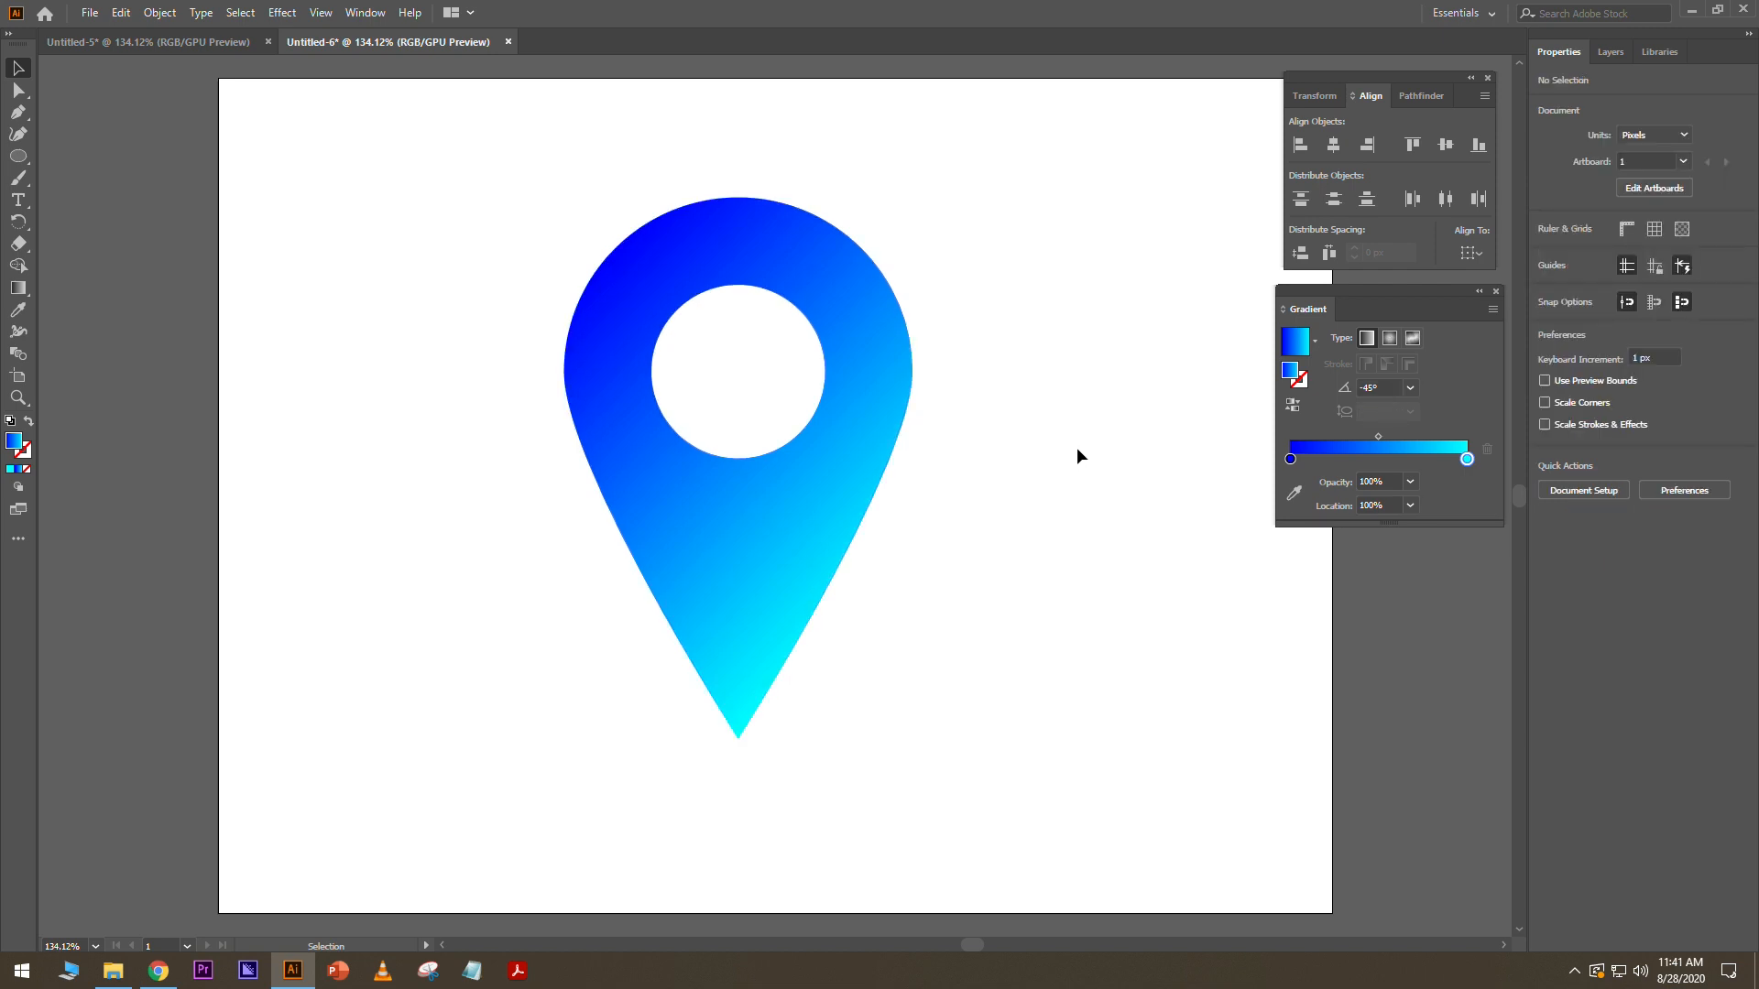
Move the gradient pin a short distance to the left on the artboard and deselect it.
left_click_drag(883, 358, 804, 338)
left_click(1054, 404)
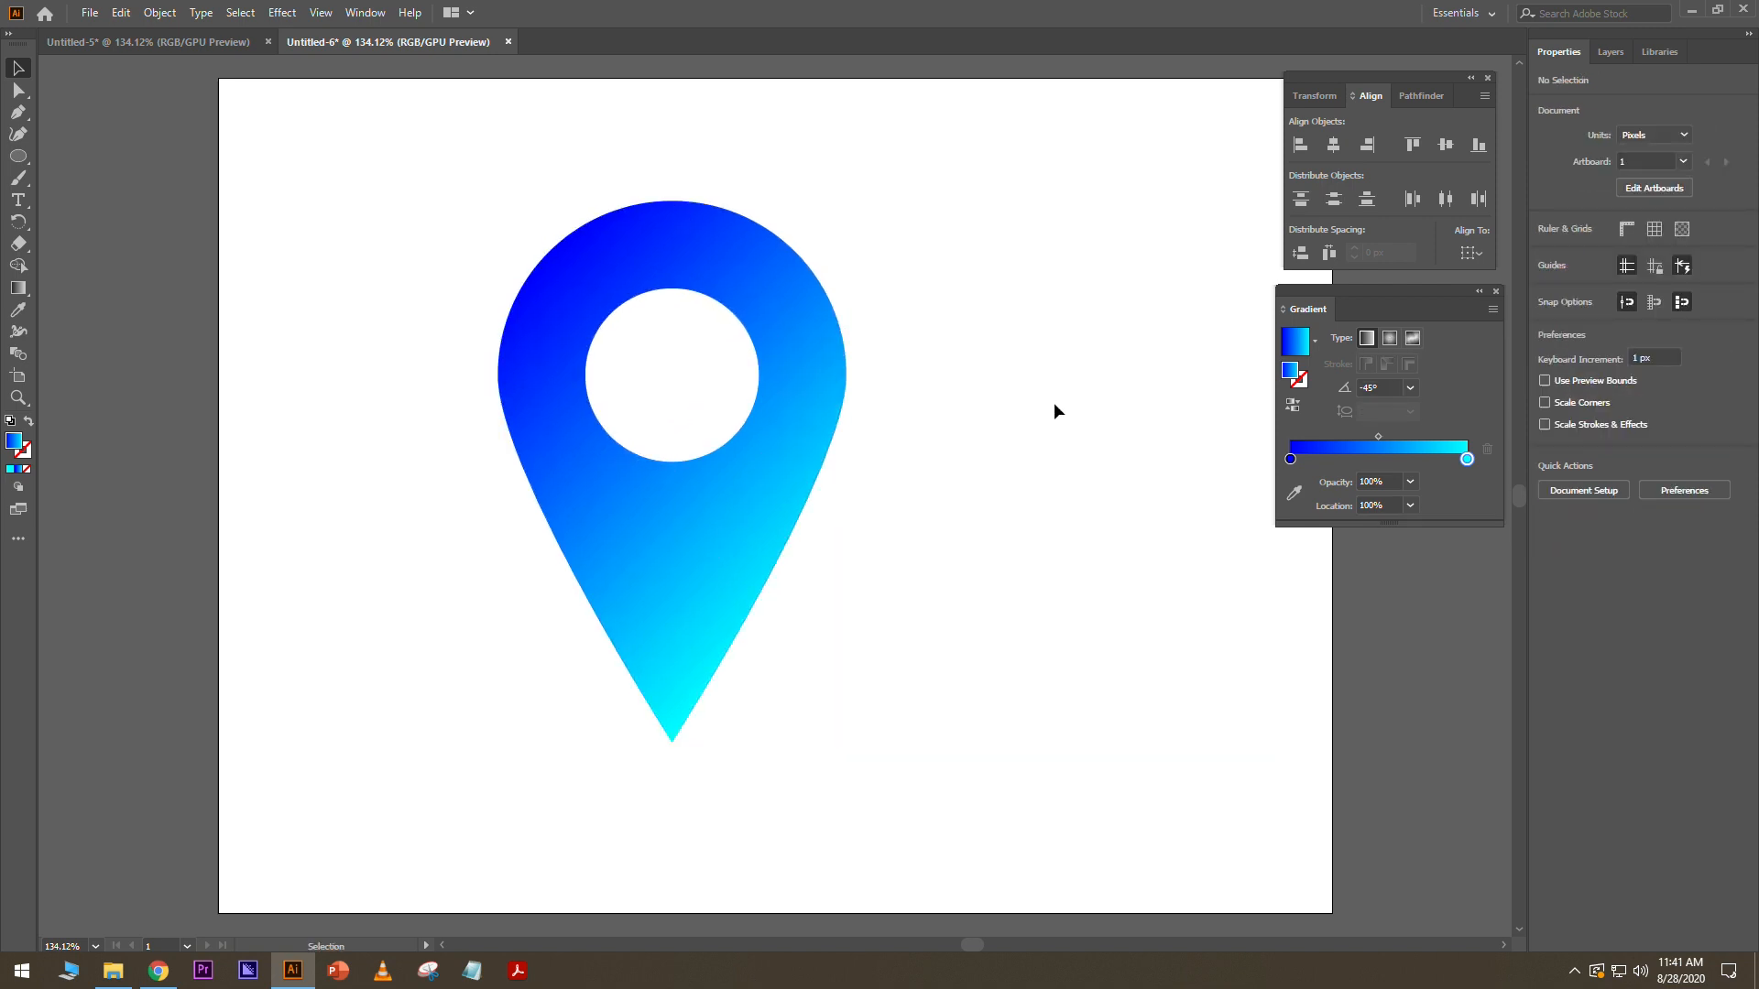